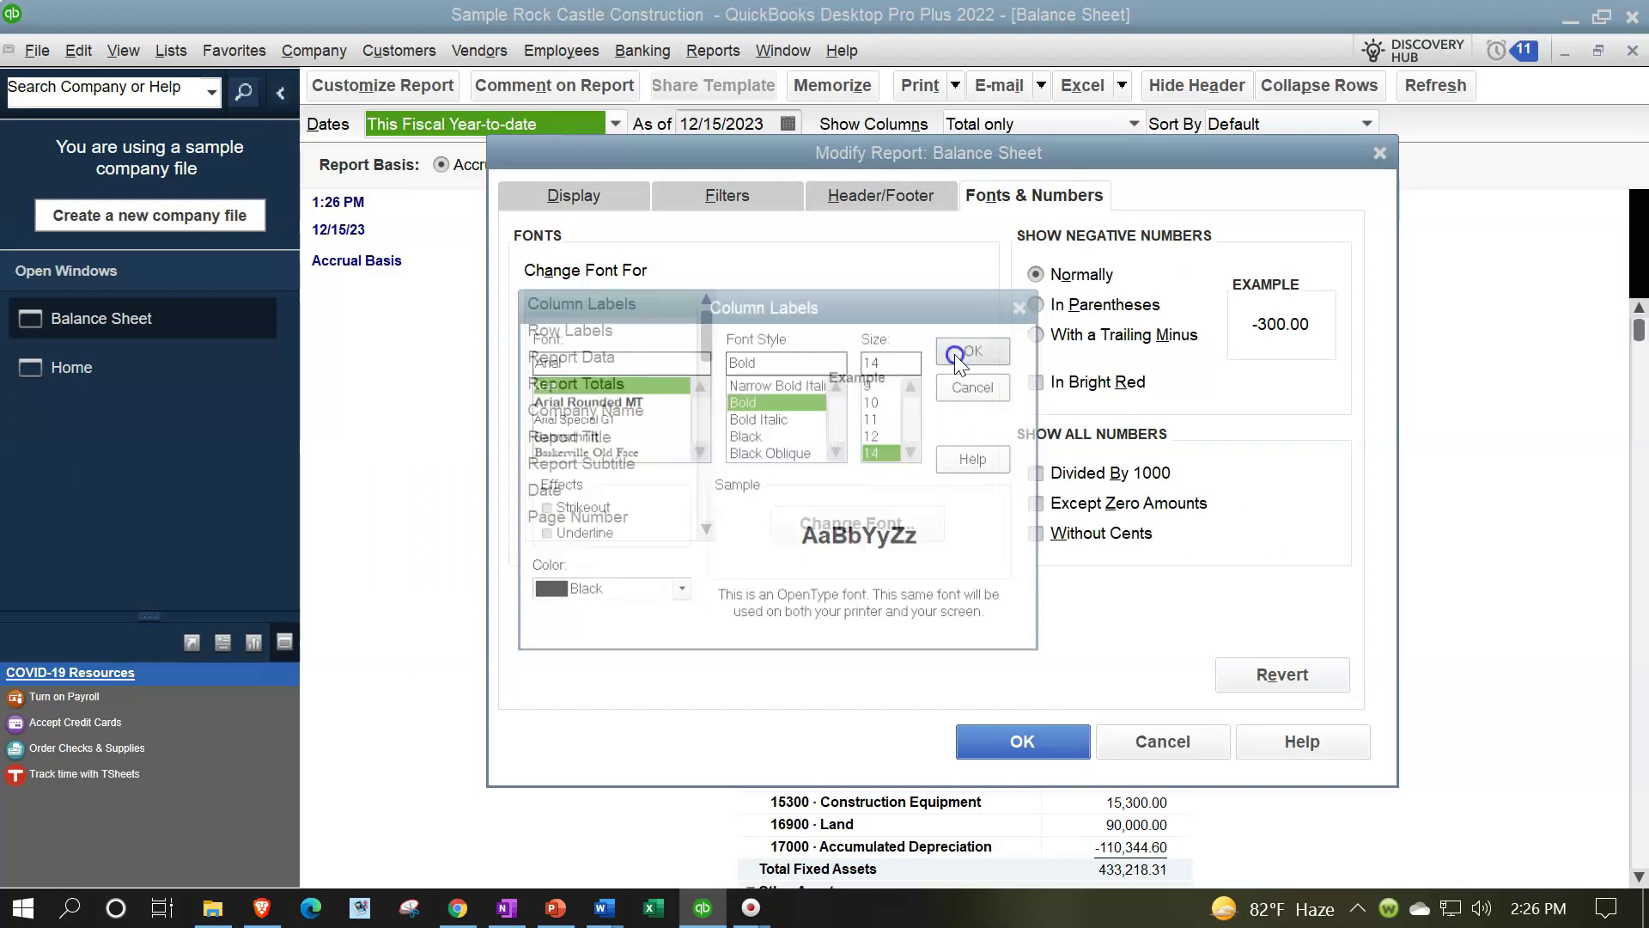
Step: Apply the bold 14-point font to all related fonts of the Balance Sheet report and accept the report modifications
{"action": "left_click", "coordinate": [735, 282]}
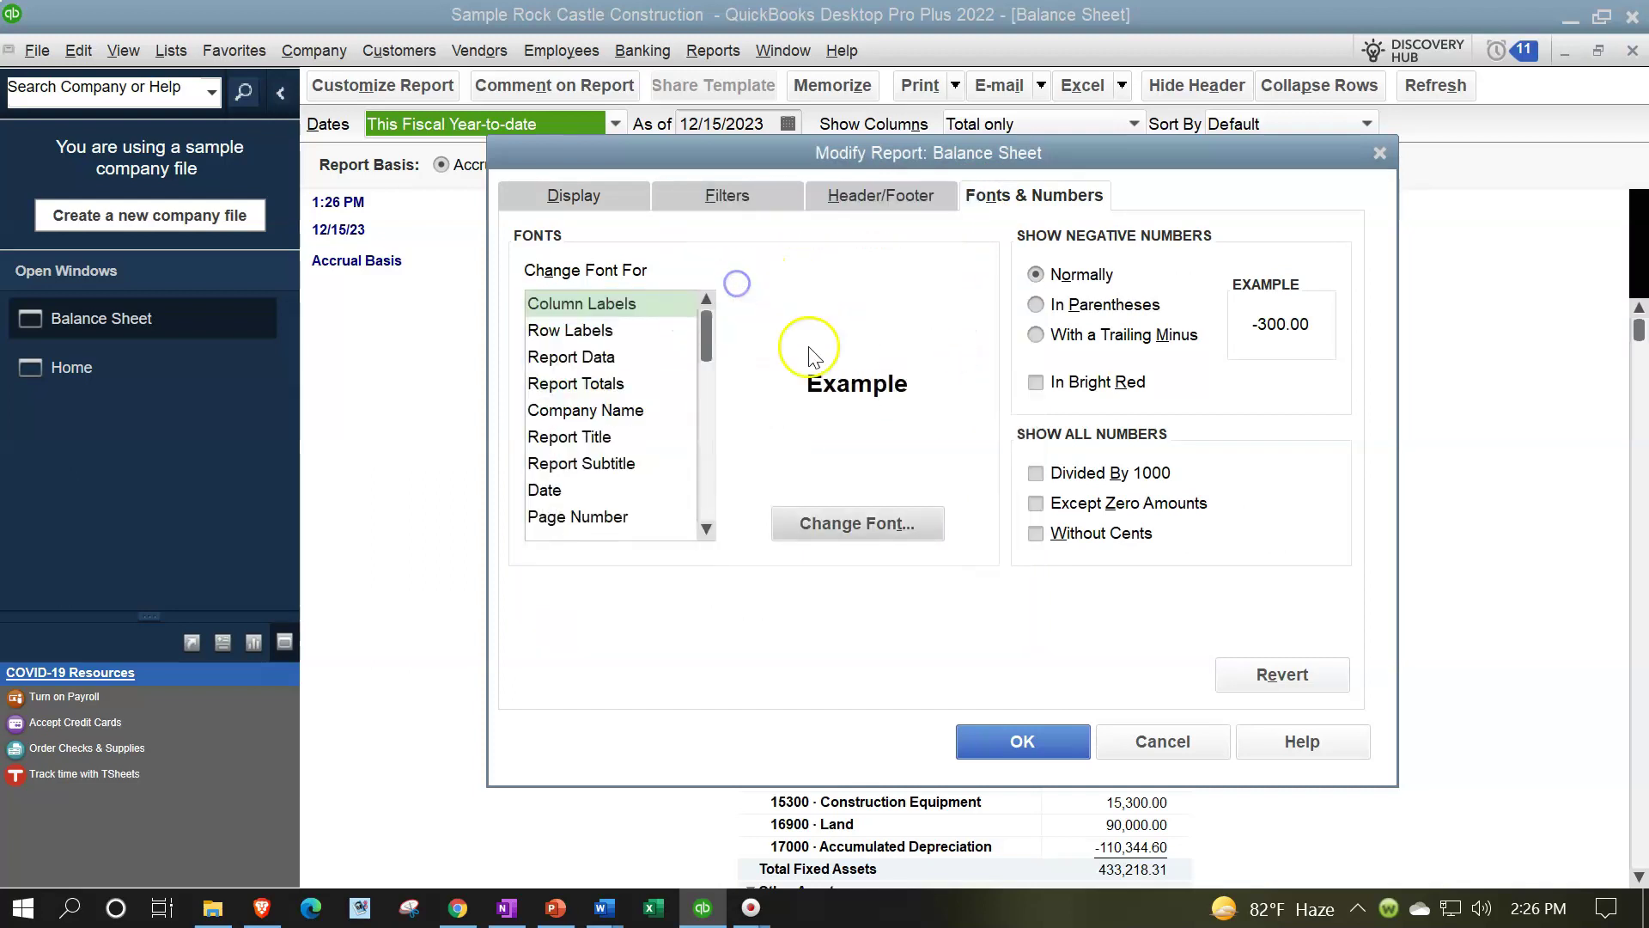
{"action": "left_click", "coordinate": [1006, 737]}
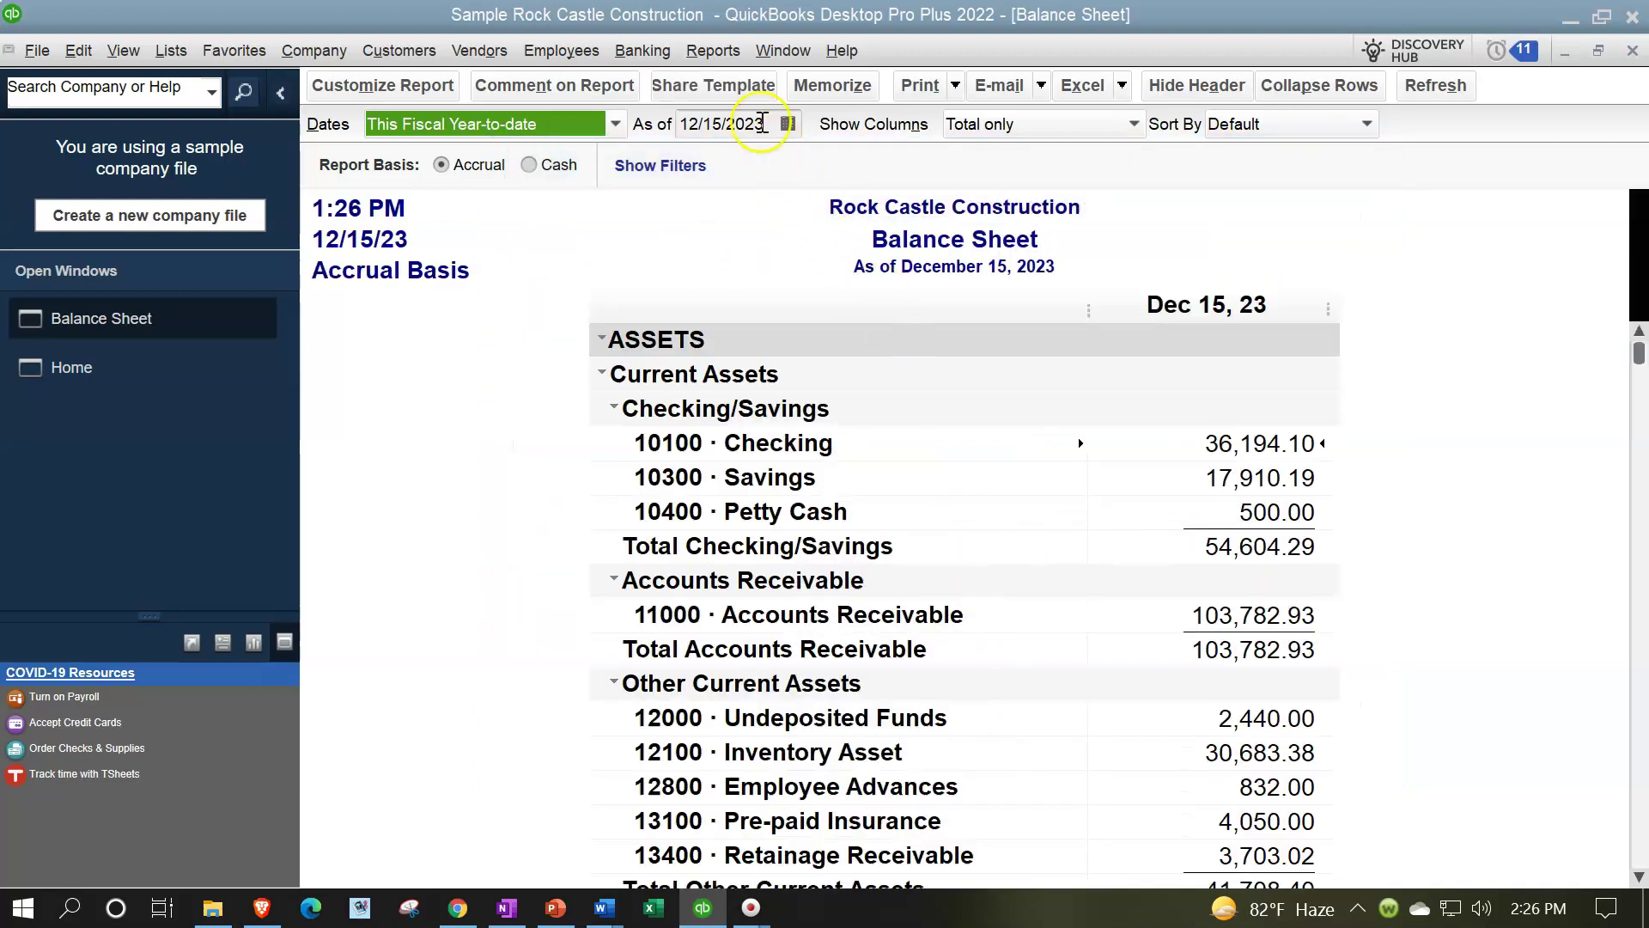
Step: Open the standard Profit & Loss report and enlarge its column label font, changing all related fonts as well
{"action": "left_click", "coordinate": [713, 50]}
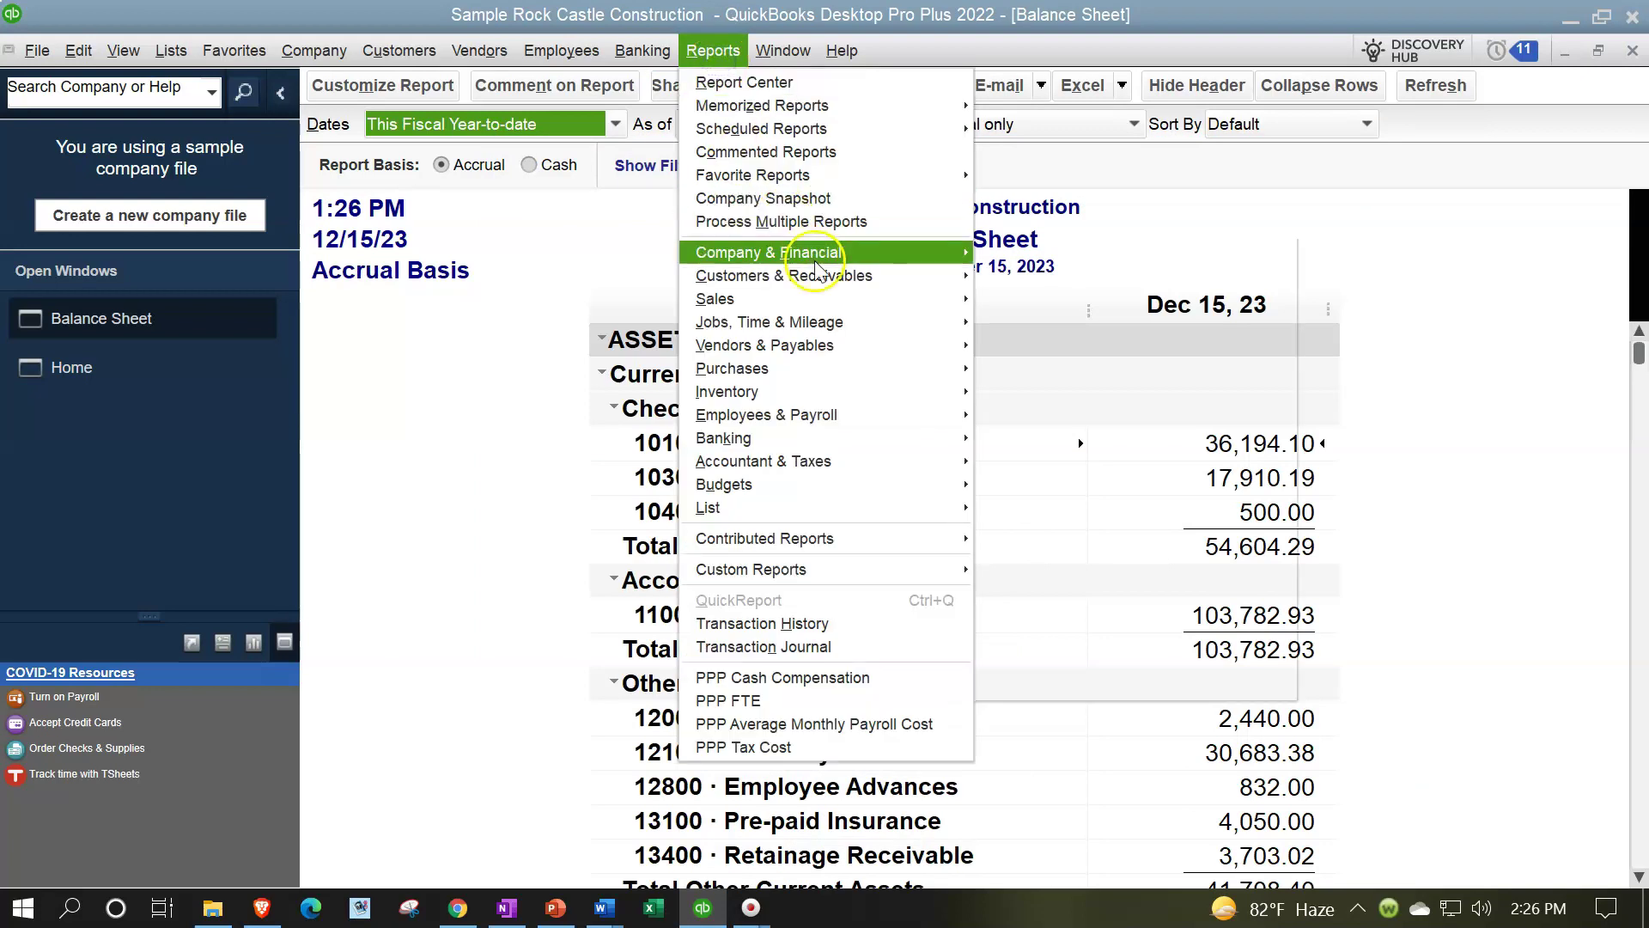
{"action": "left_click", "coordinate": [1015, 254]}
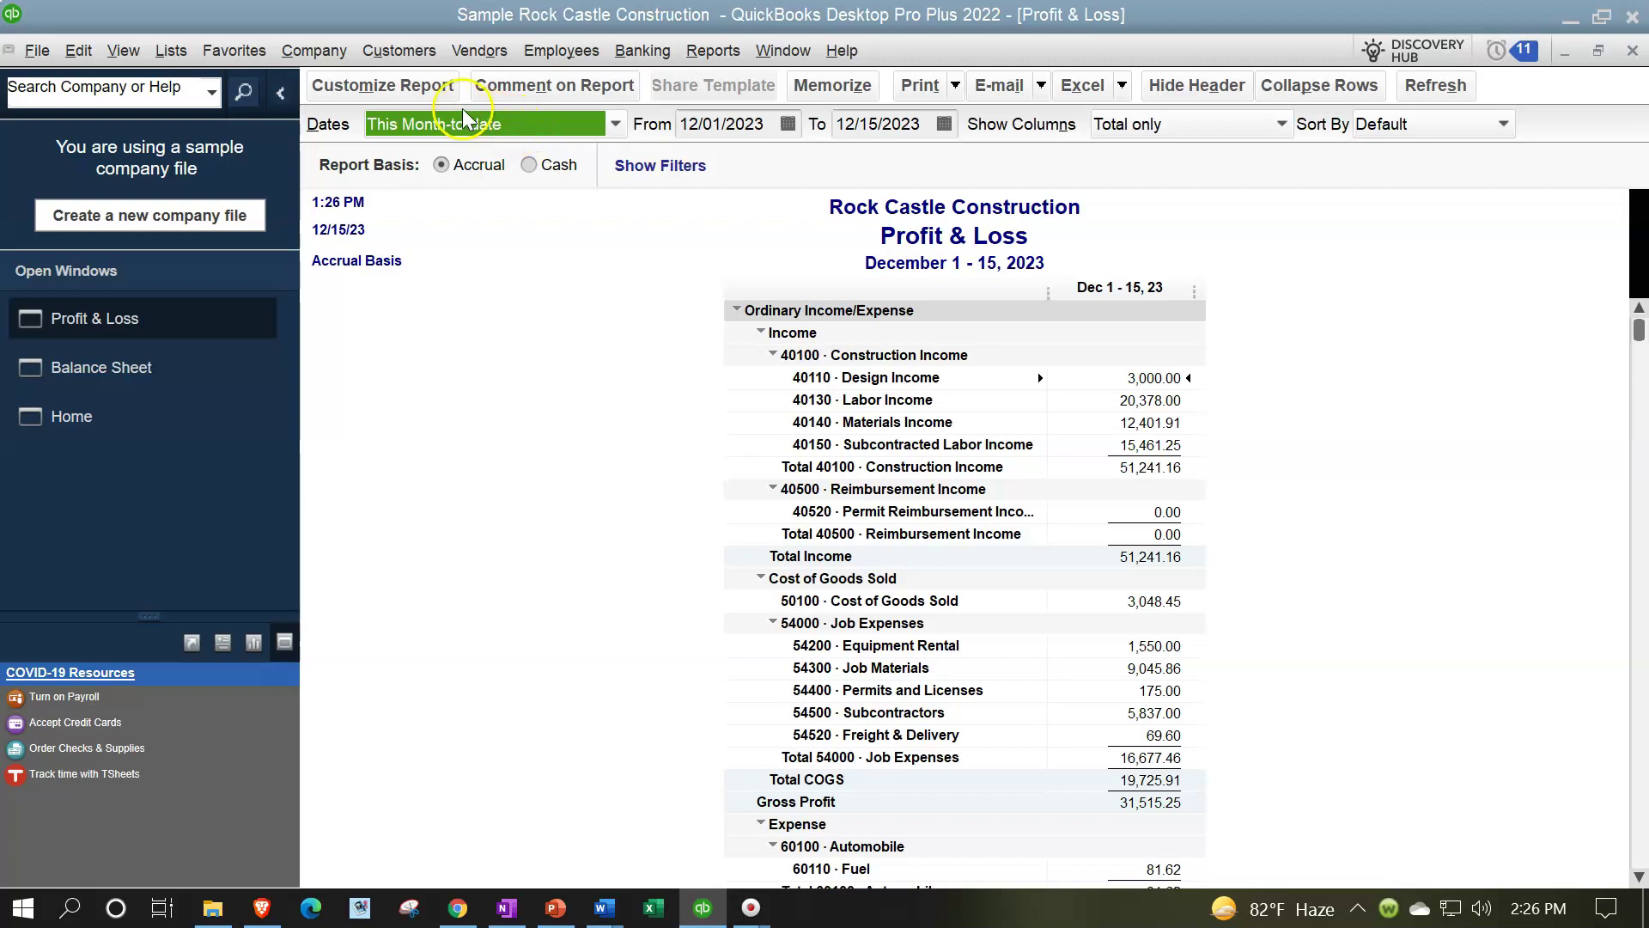
{"action": "left_click", "coordinate": [419, 94]}
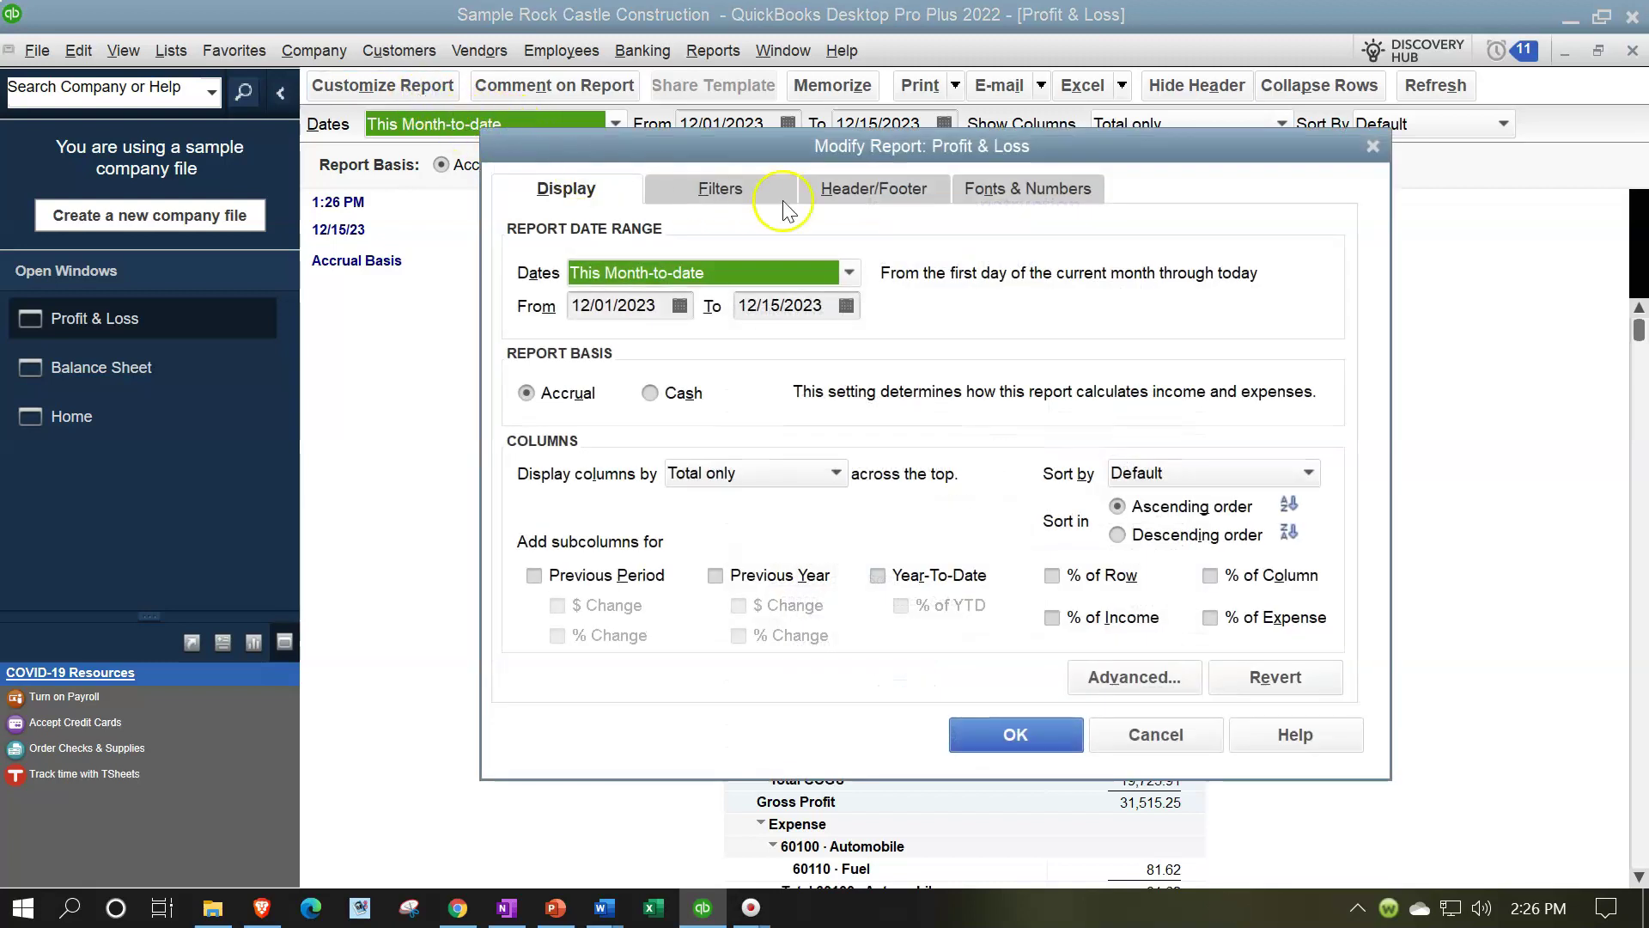
{"action": "left_click", "coordinate": [992, 188]}
{"action": "left_click", "coordinate": [883, 516]}
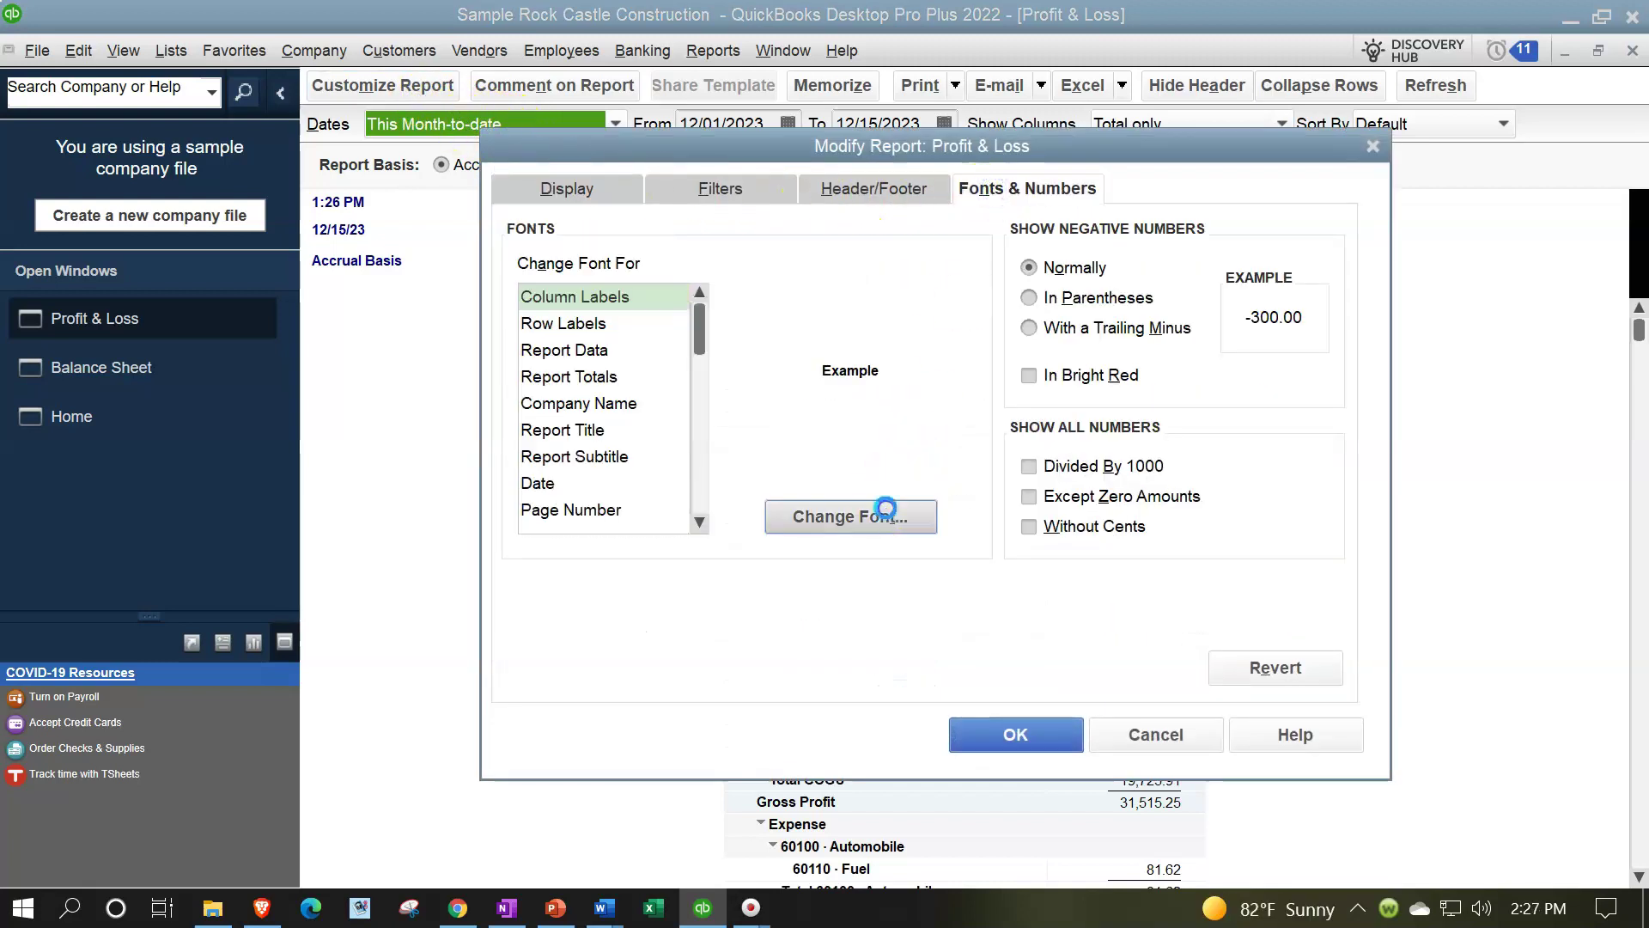
{"action": "left_click", "coordinate": [904, 443]}
{"action": "left_click", "coordinate": [865, 446]}
{"action": "left_click", "coordinate": [945, 348]}
{"action": "left_click", "coordinate": [733, 281]}
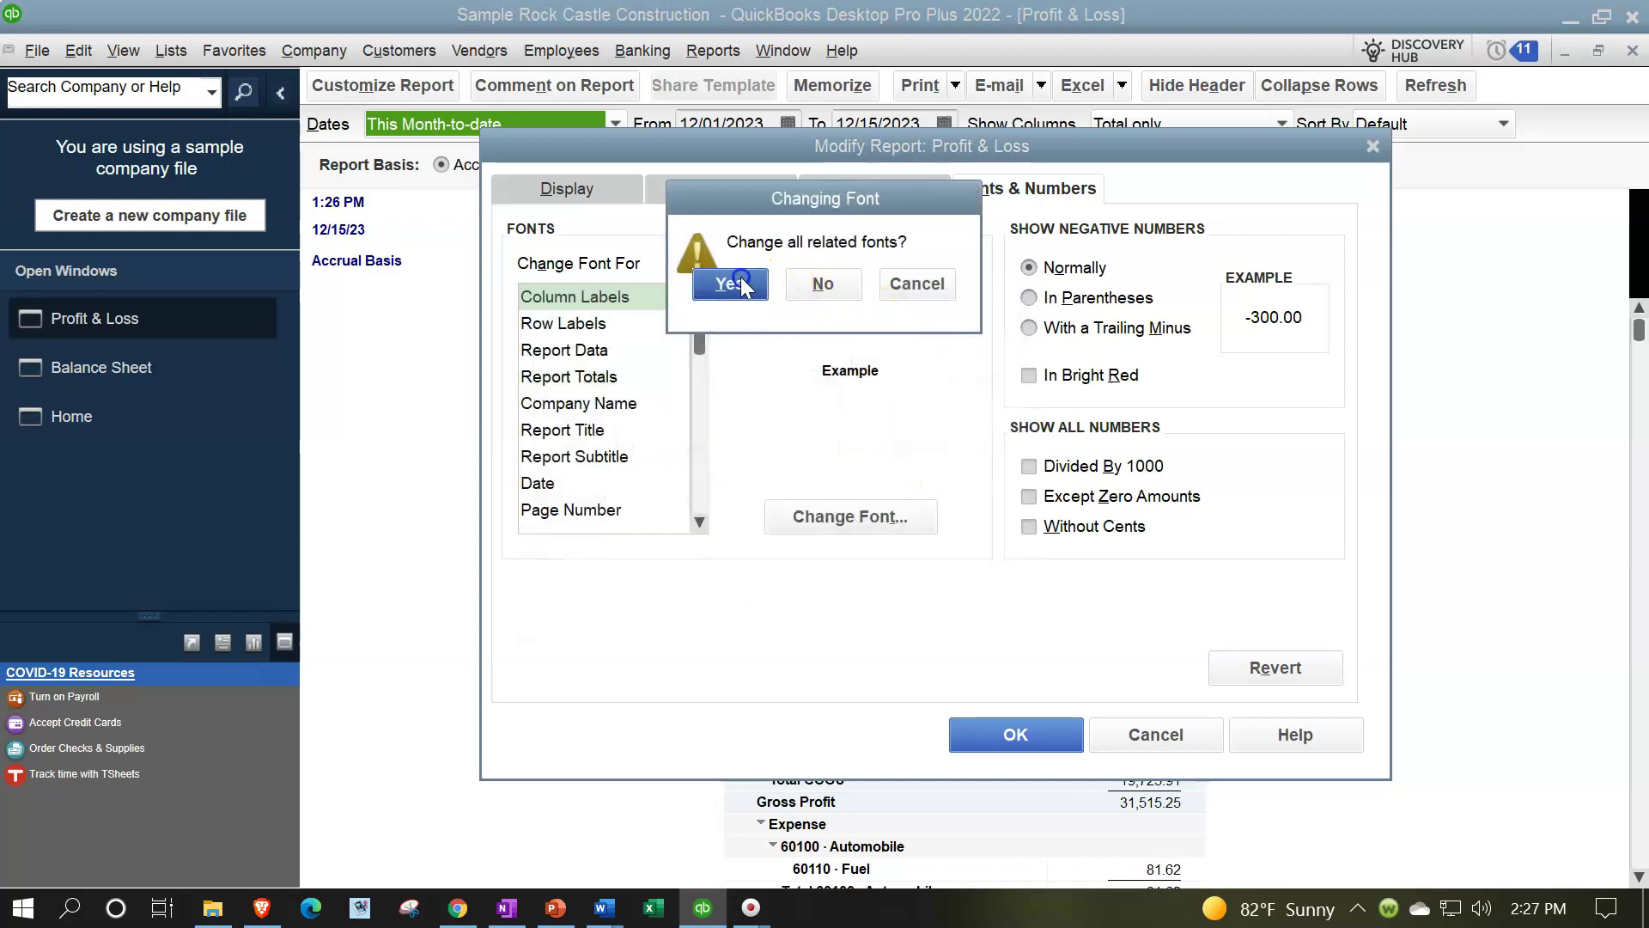
{"action": "left_click", "coordinate": [997, 730]}
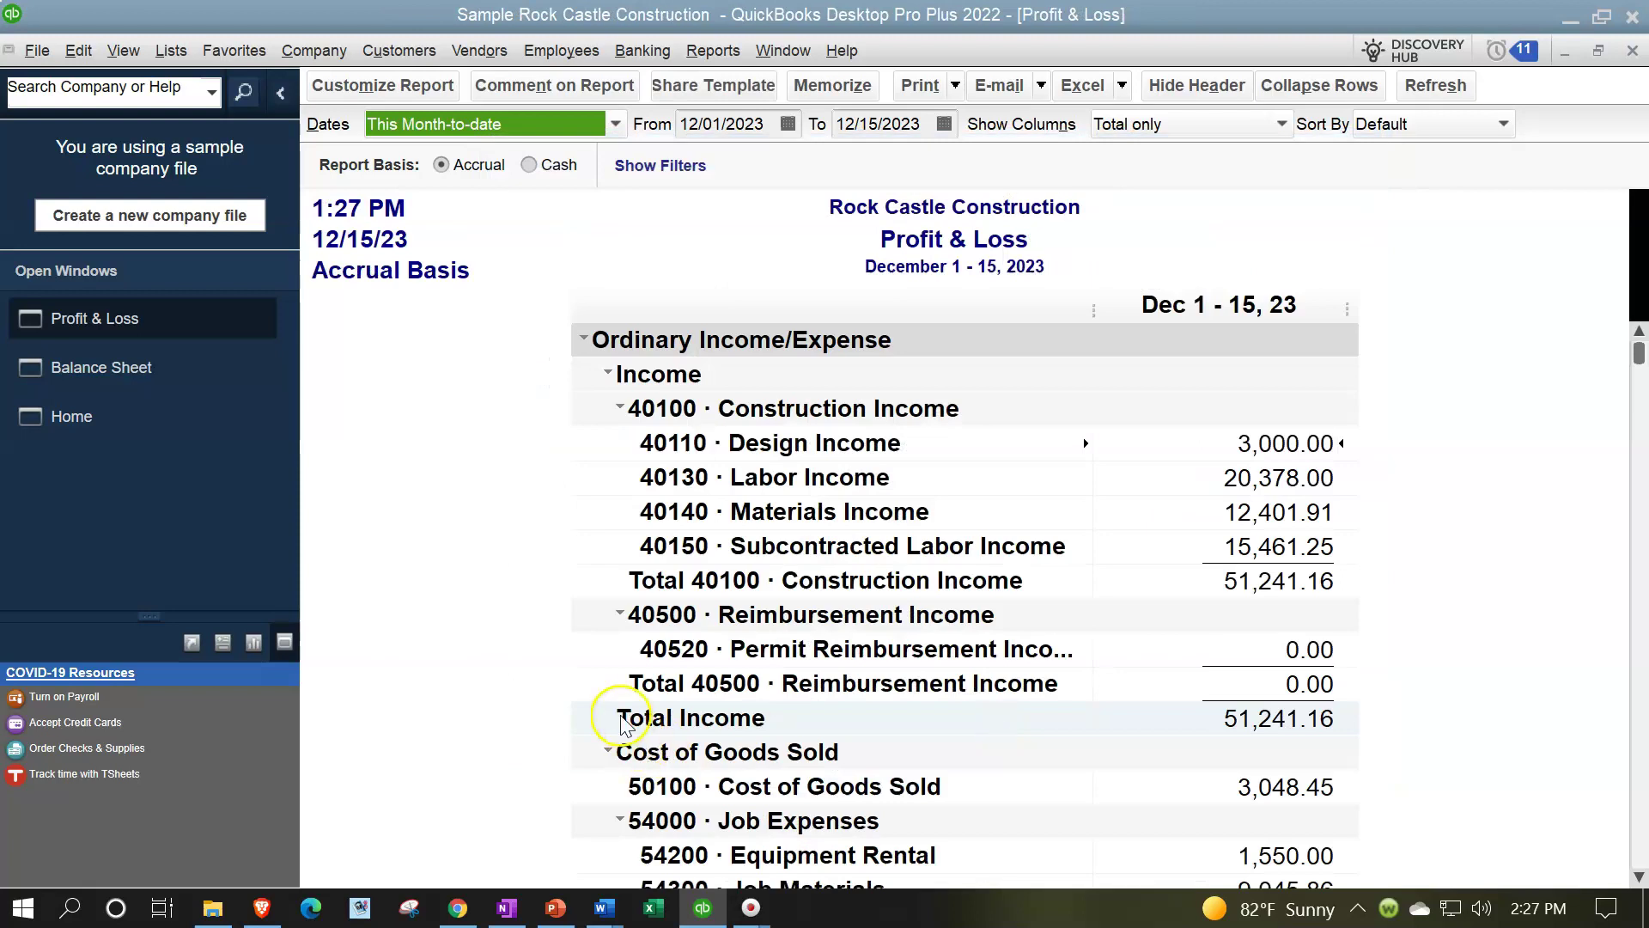
Step: Return to the Balance Sheet report and open the transaction detail behind the 10100 · Checking balance
{"action": "left_click", "coordinate": [156, 367]}
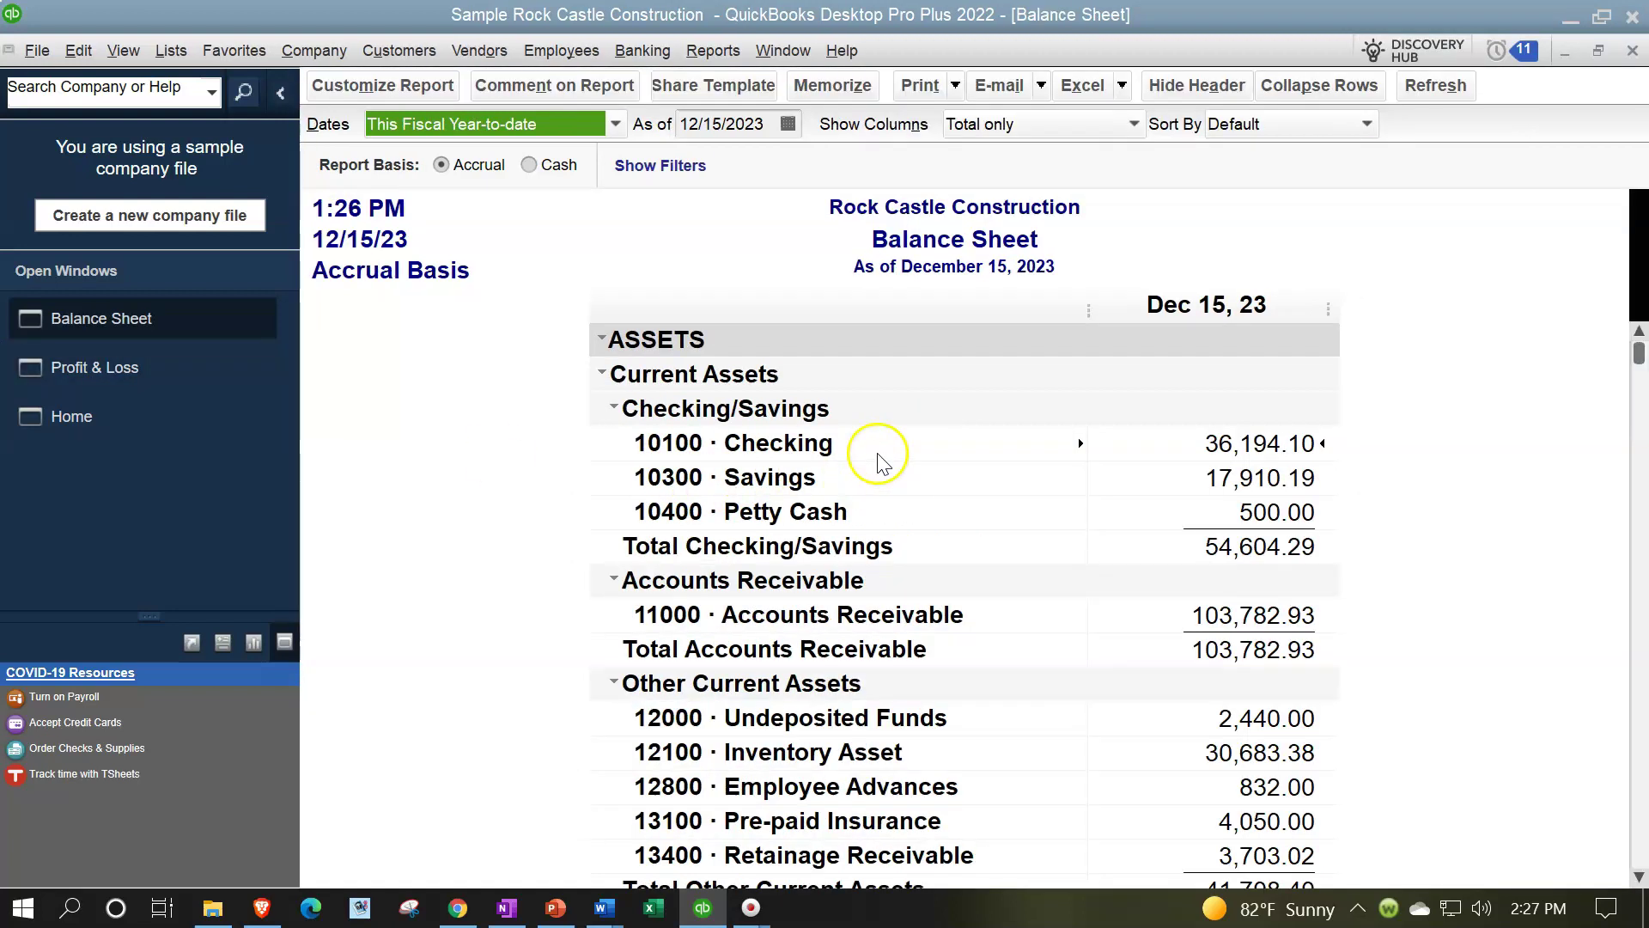
{"action": "double_click", "coordinate": [1278, 443]}
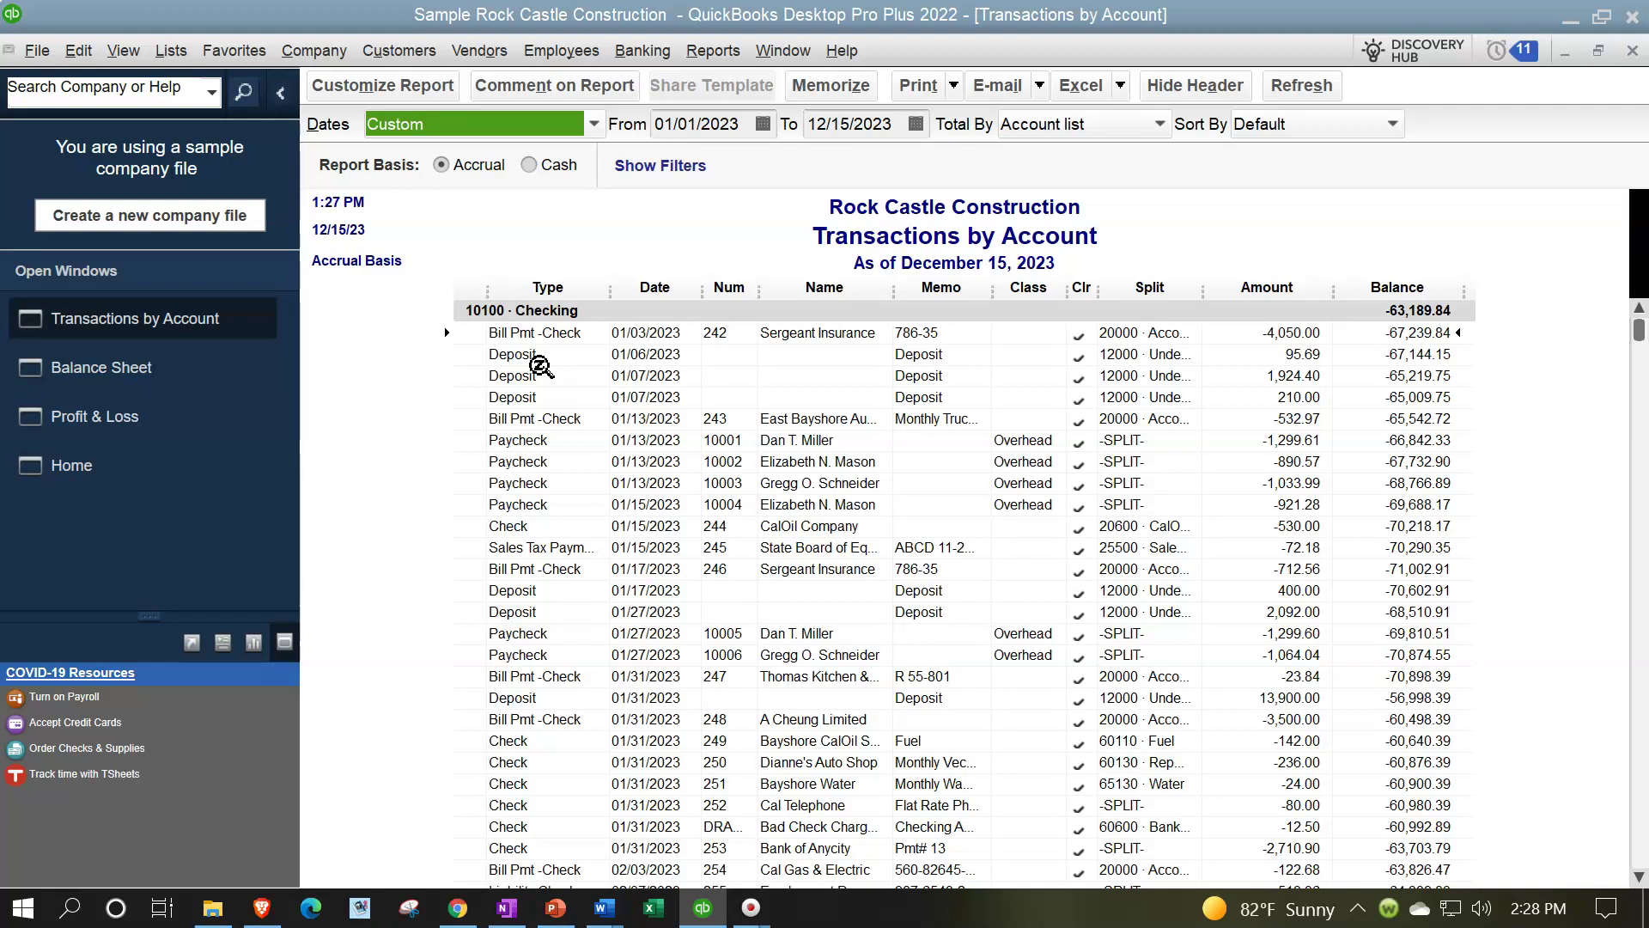
Step: Open the Report Center and maximize its window
{"action": "left_click", "coordinate": [706, 53]}
{"action": "mouse_move", "coordinate": [837, 461]}
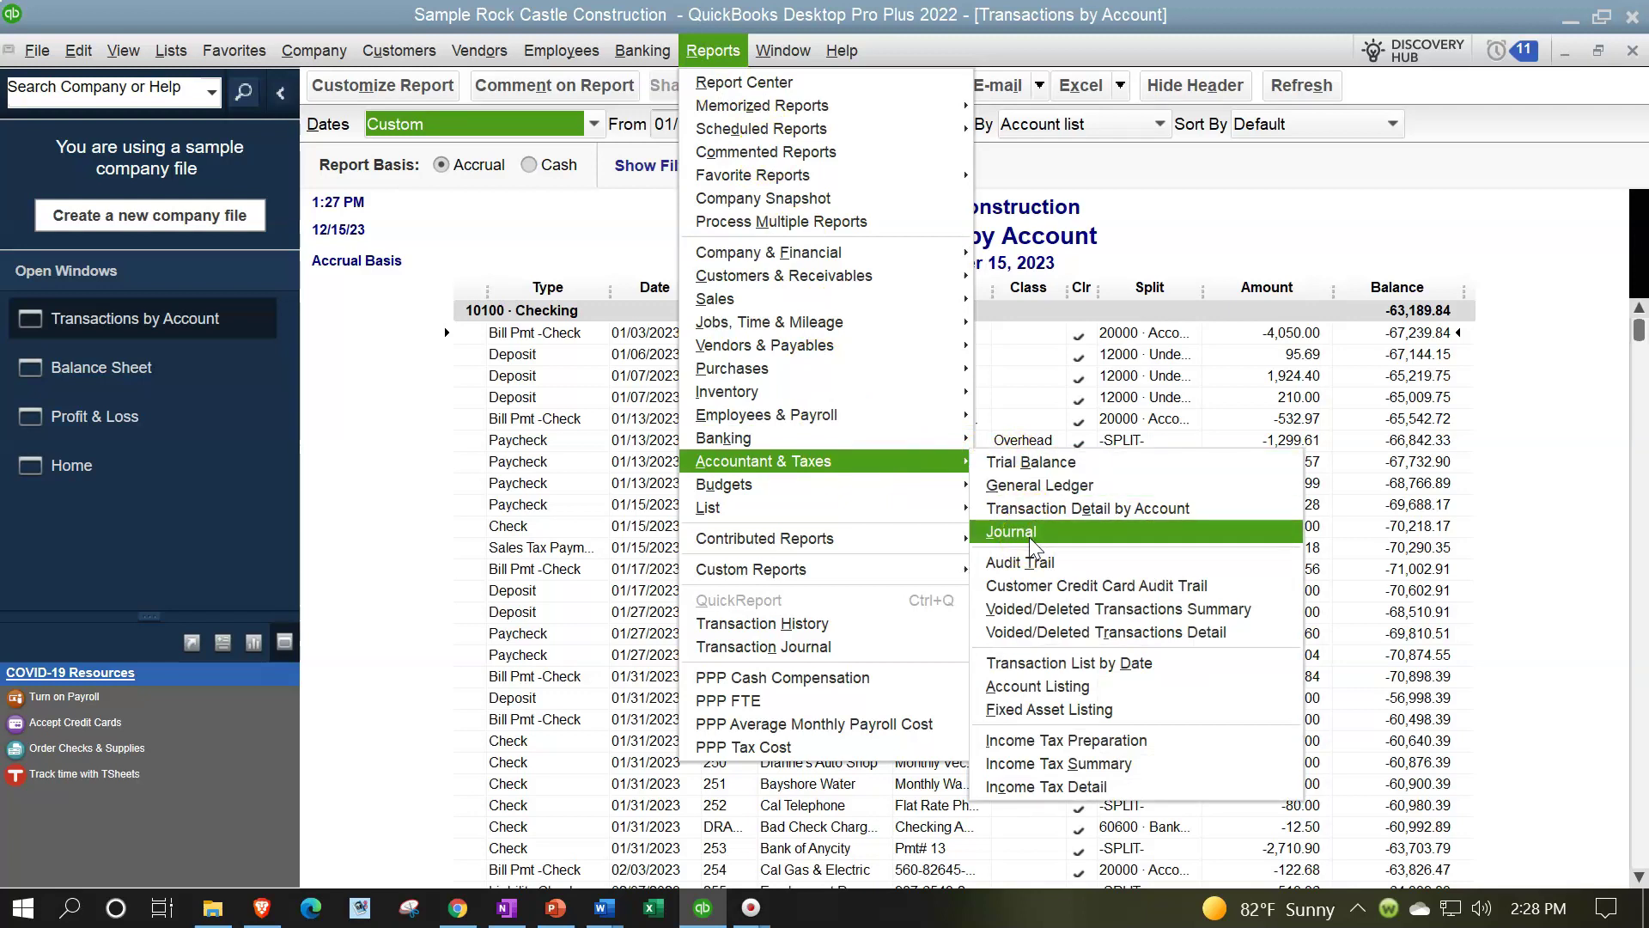
{"action": "left_click", "coordinate": [728, 83]}
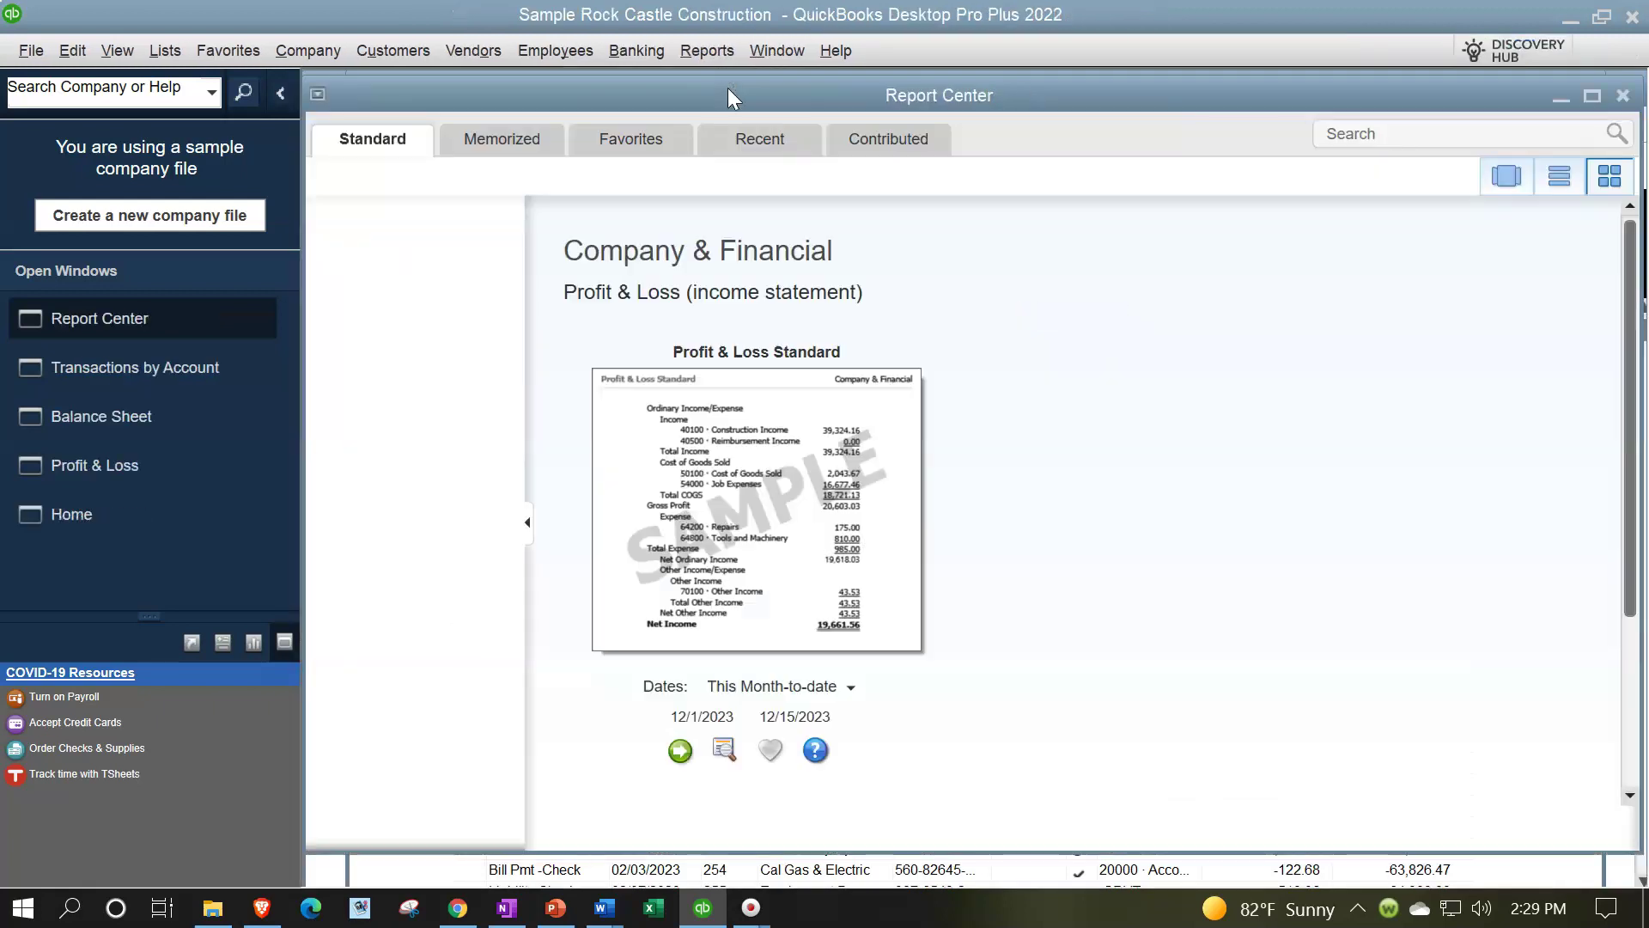
{"action": "left_click", "coordinate": [1592, 95]}
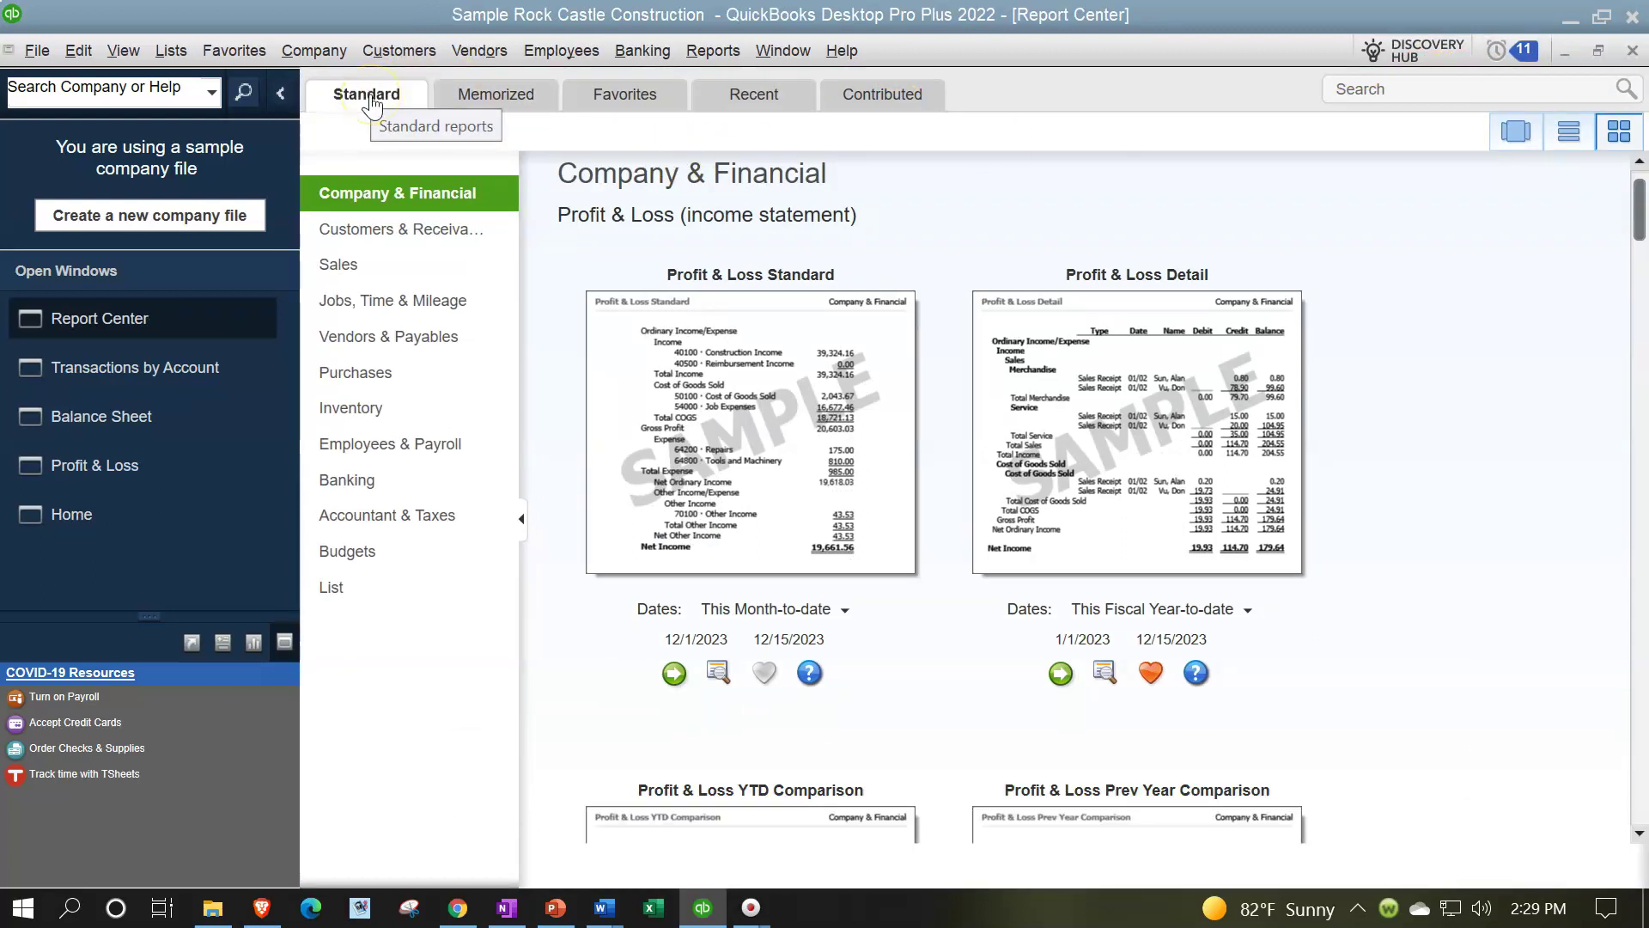
Step: Find the Journal report among the standard Accountant & Taxes reports and run it
{"action": "left_click", "coordinate": [397, 534]}
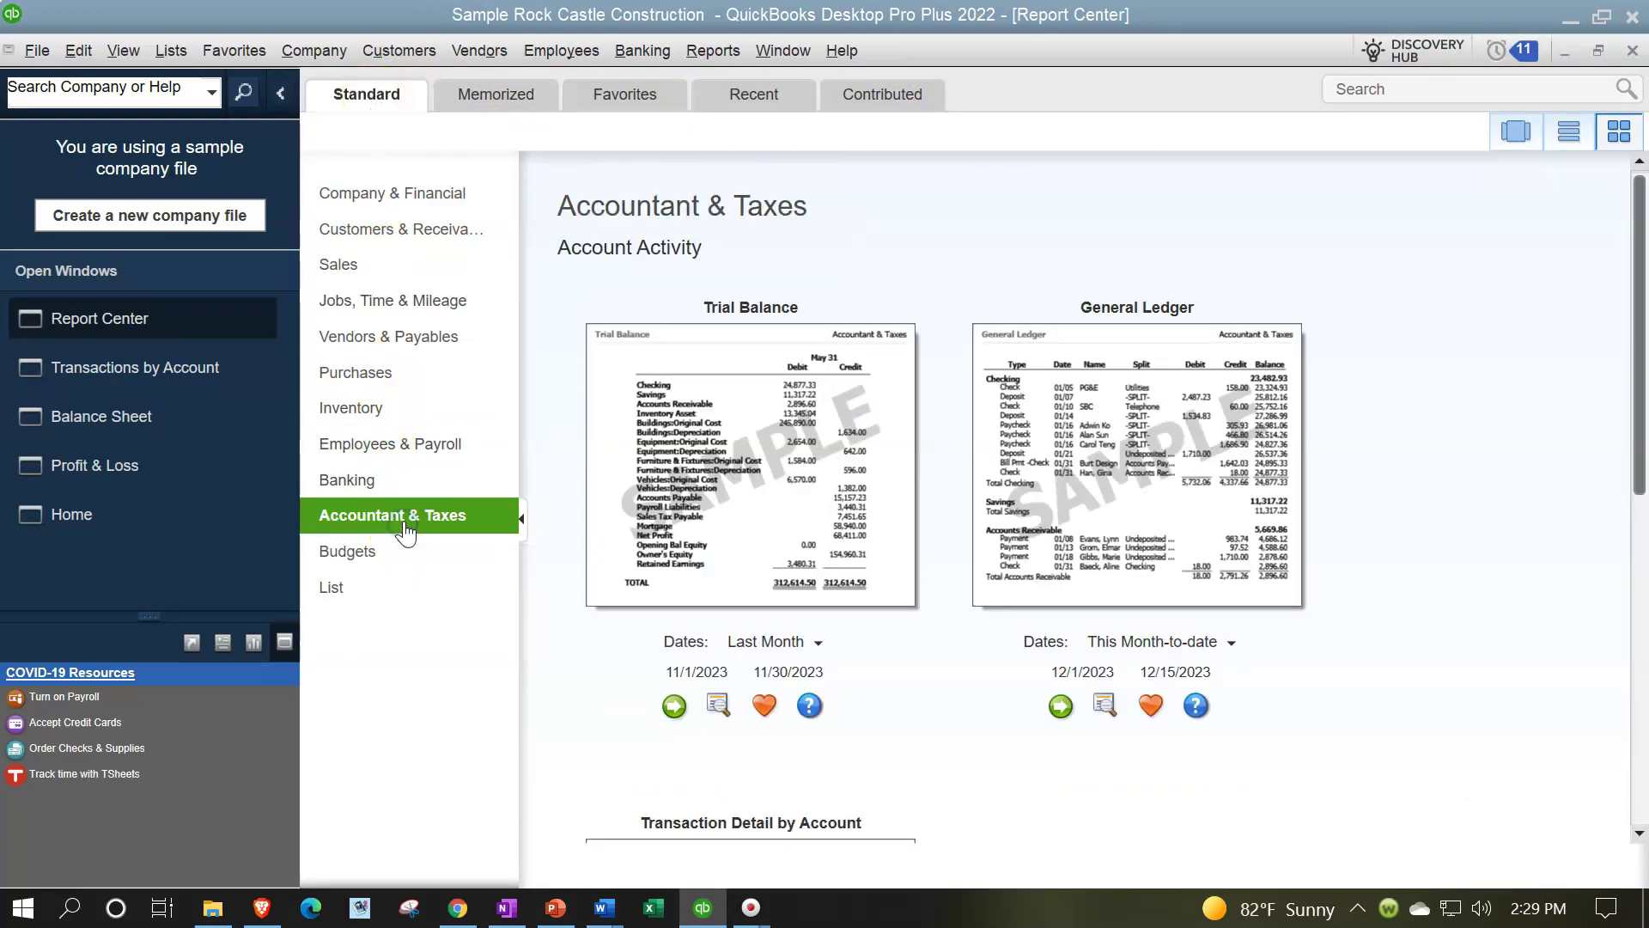
{"action": "scroll", "coordinate": [1467, 581], "scroll_direction": "down", "scroll_amount": 5}
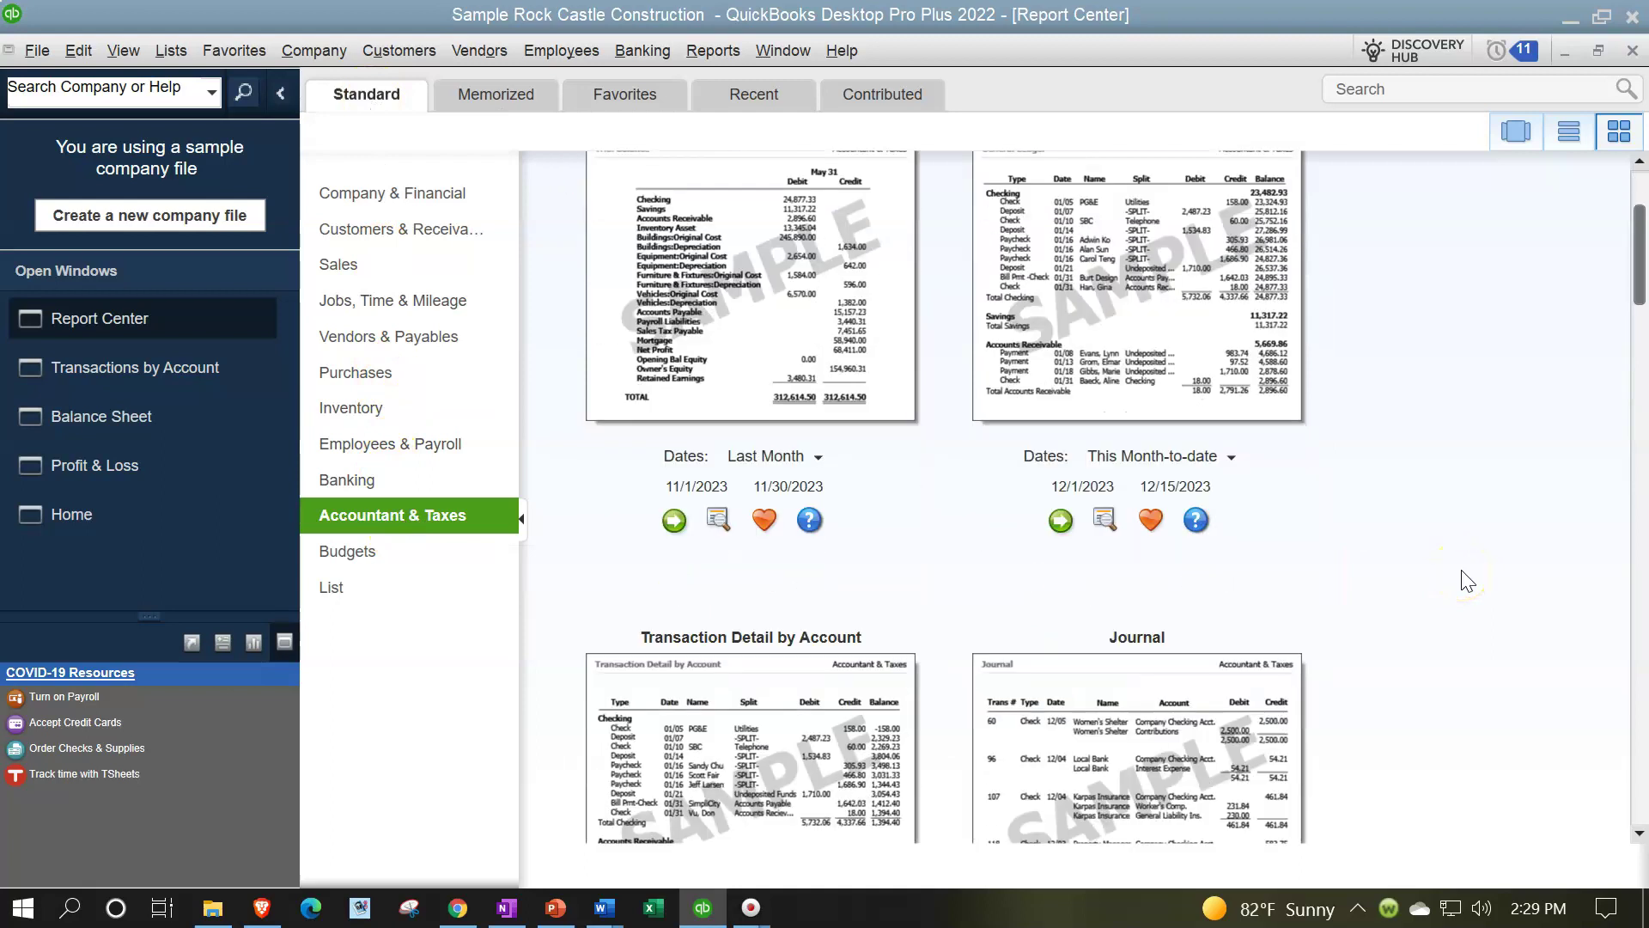
{"action": "scroll", "coordinate": [1466, 580], "scroll_direction": "down", "scroll_amount": 2}
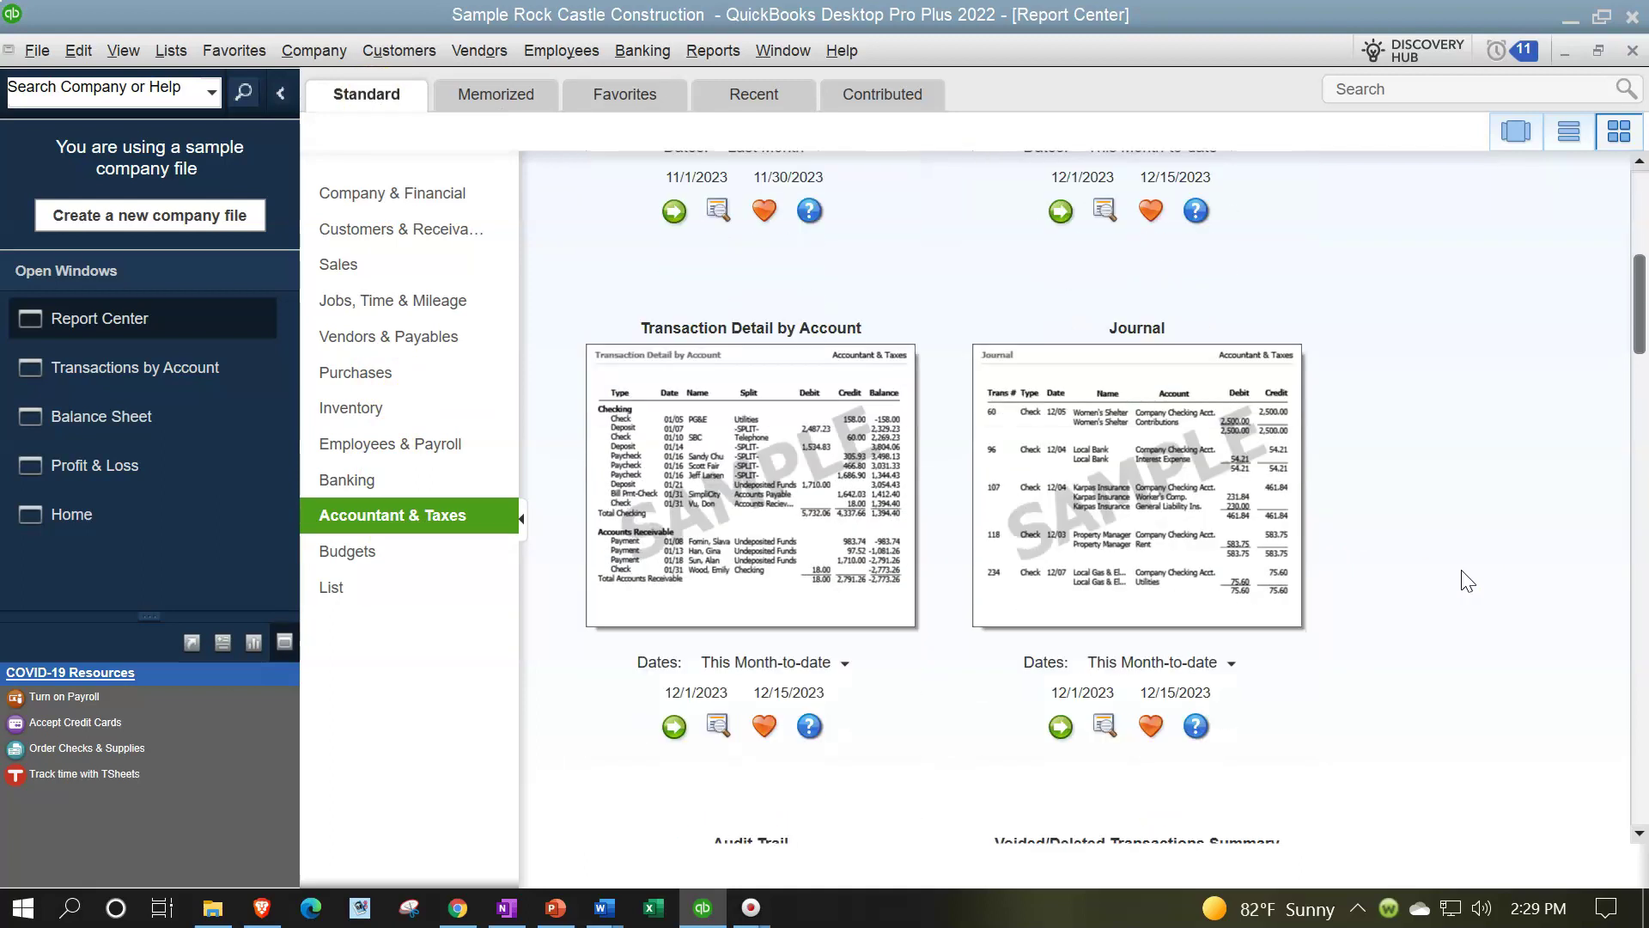
{"action": "scroll", "coordinate": [1467, 581], "scroll_direction": "down", "scroll_amount": 1}
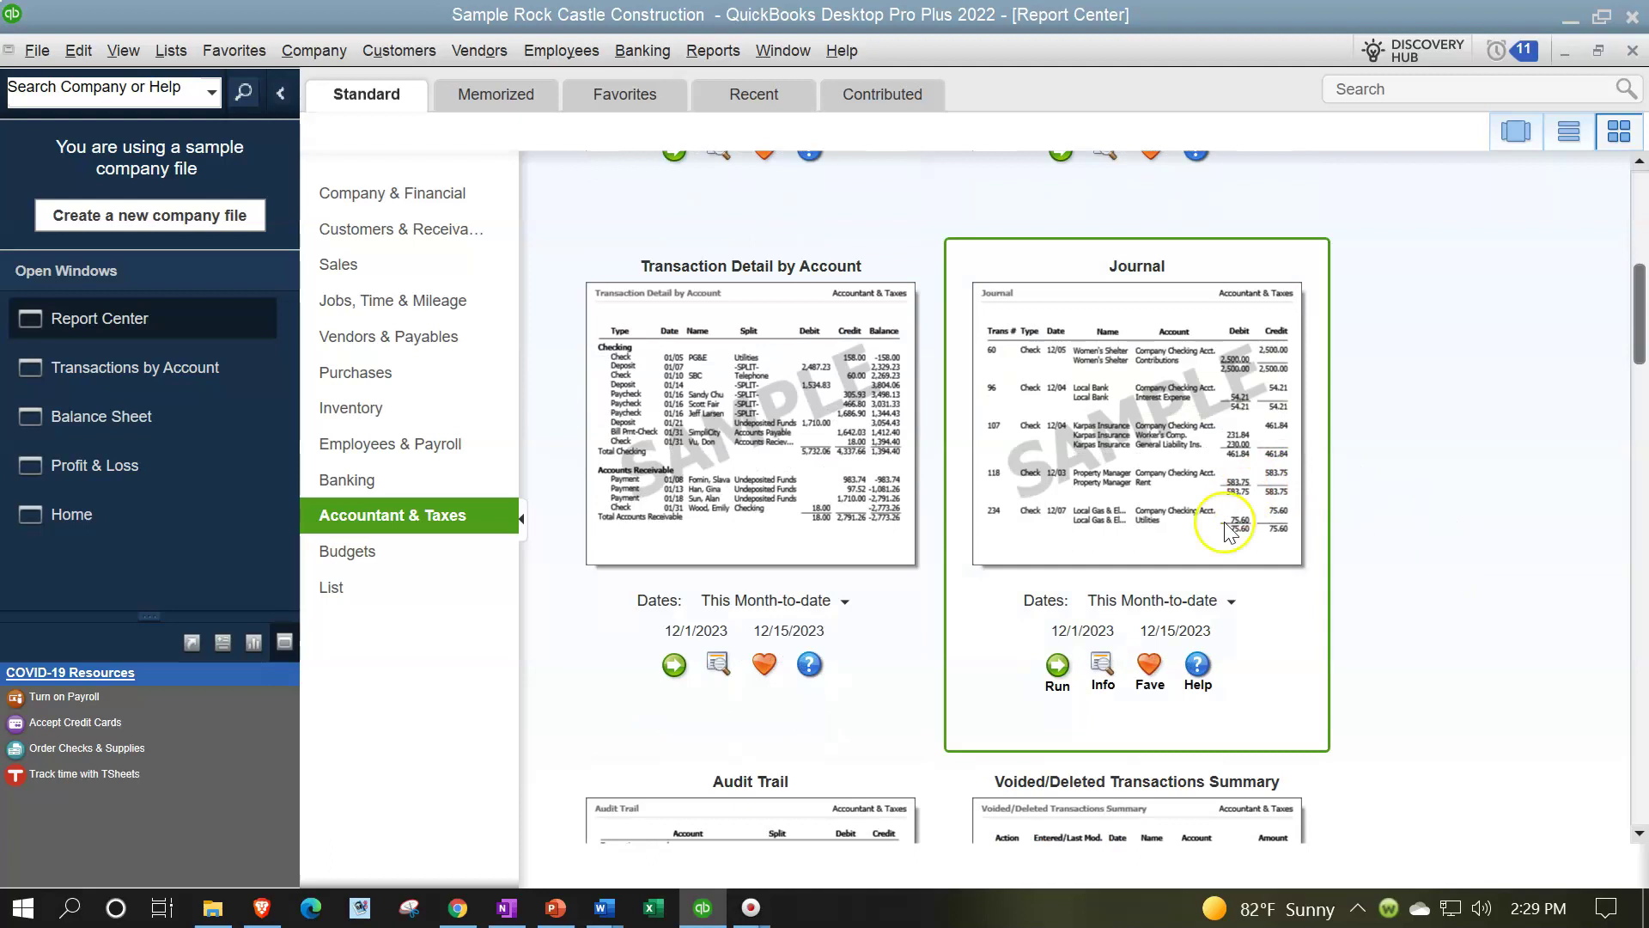
{"action": "left_click", "coordinate": [1046, 670]}
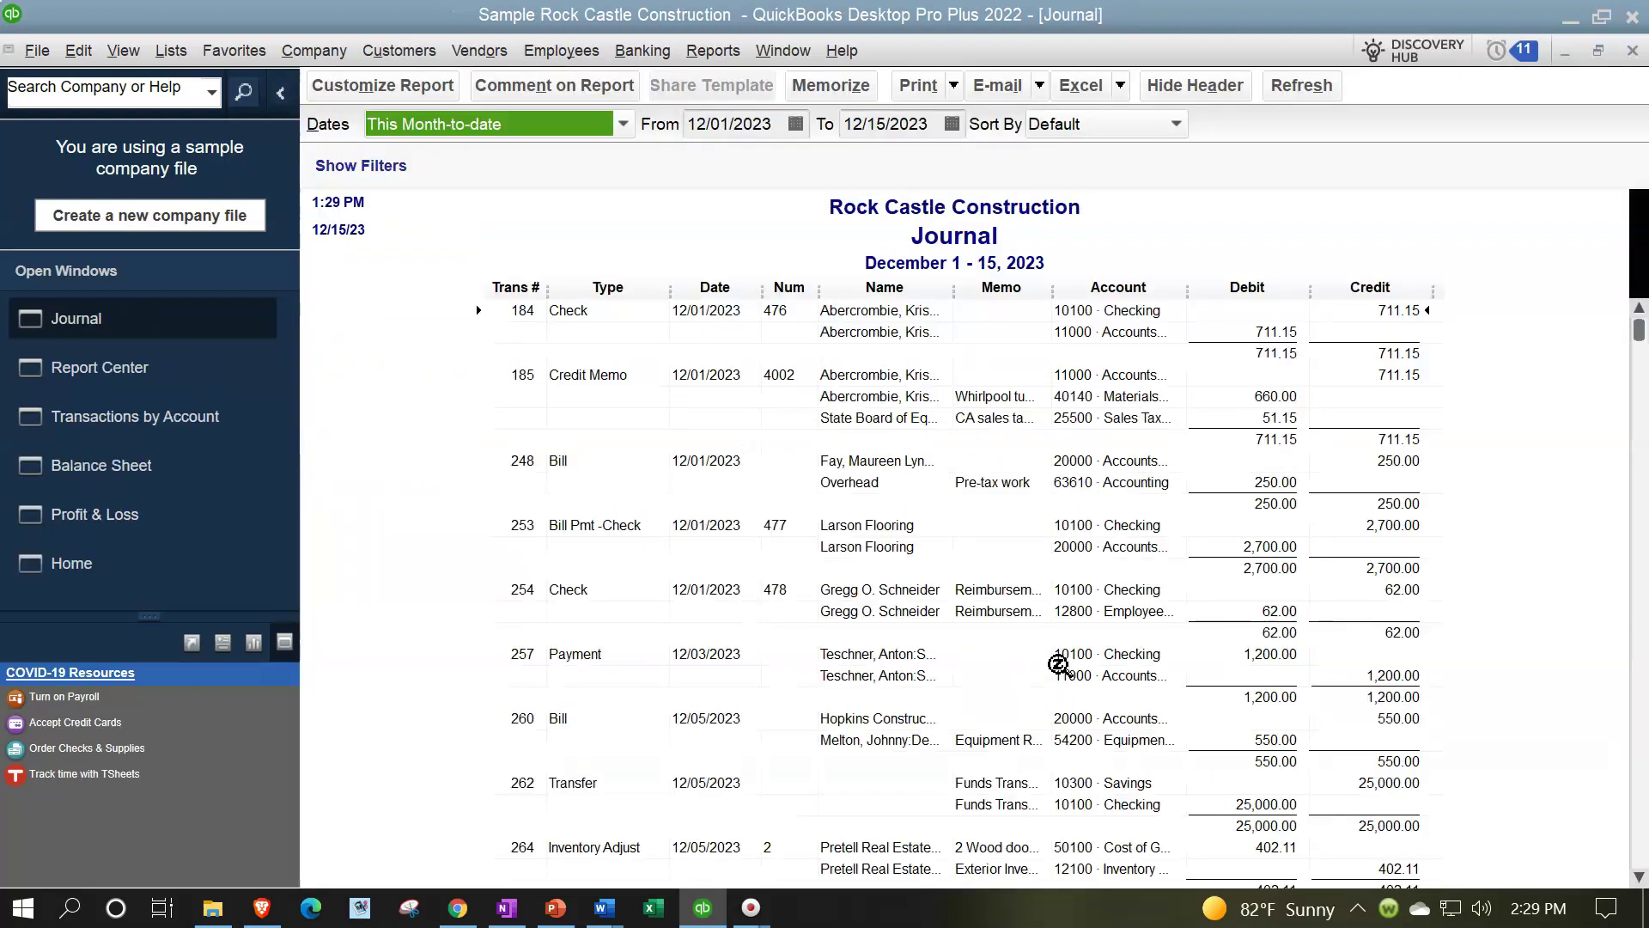
Step: Set the Journal report's end date to 12/31/2023 and collapse the navigation sidebar to widen the report
{"action": "key", "text": "Tab"}
{"action": "key", "text": "Tab"}
{"action": "type", "text": "12/31/2023"}
{"action": "key", "text": "Tab"}
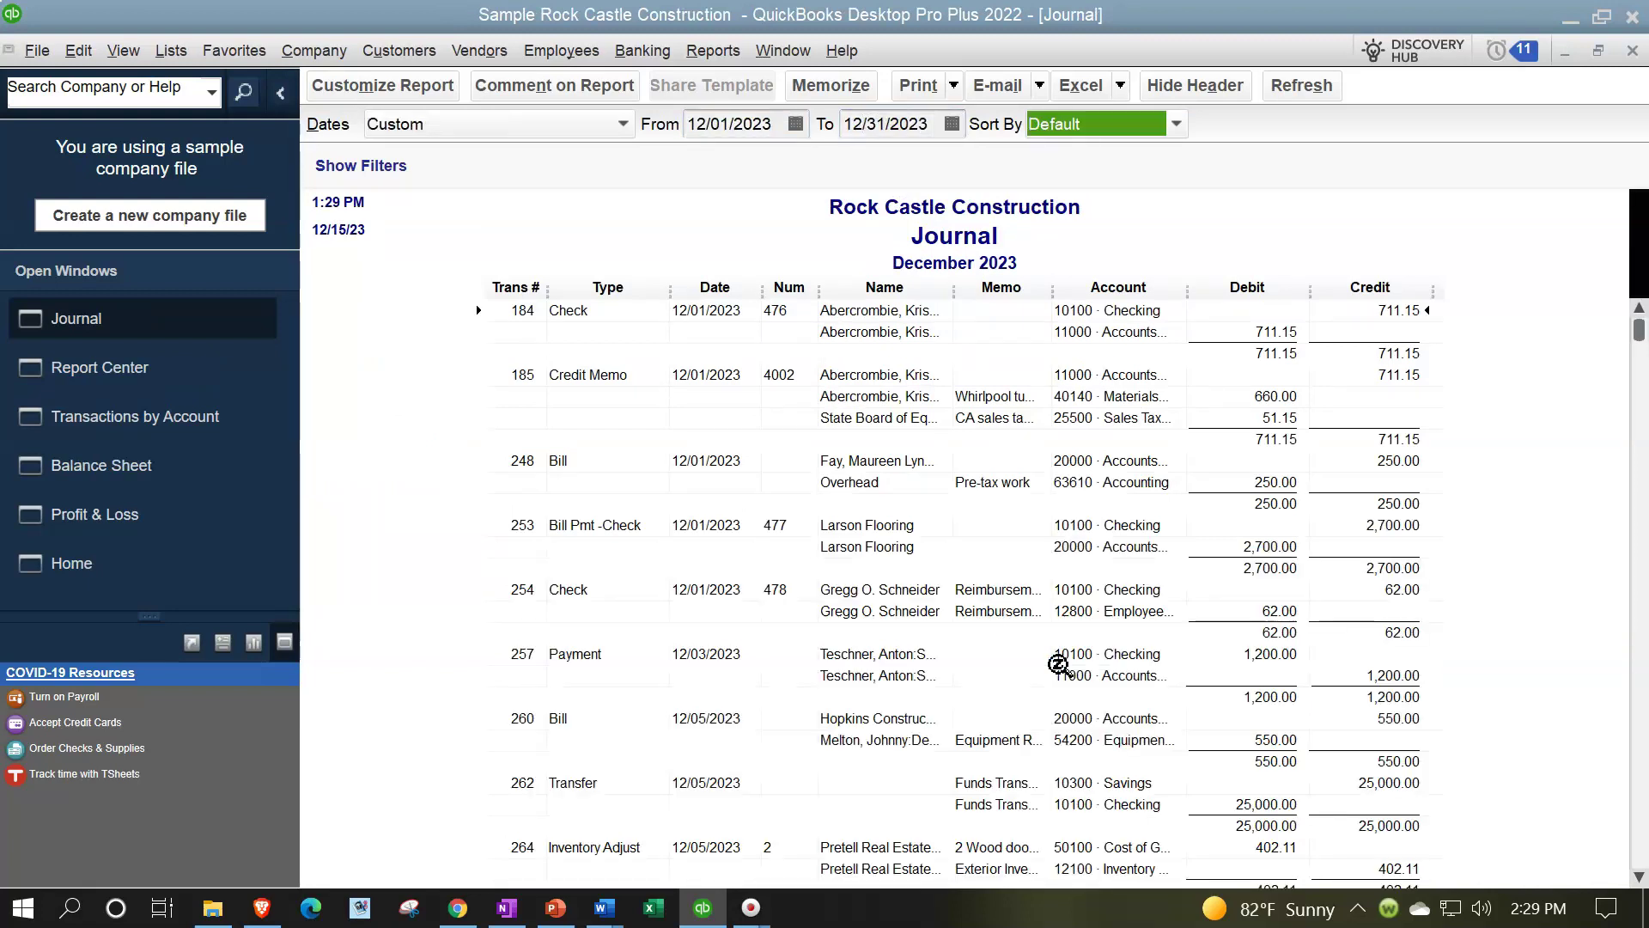
{"action": "left_click", "coordinate": [281, 94]}
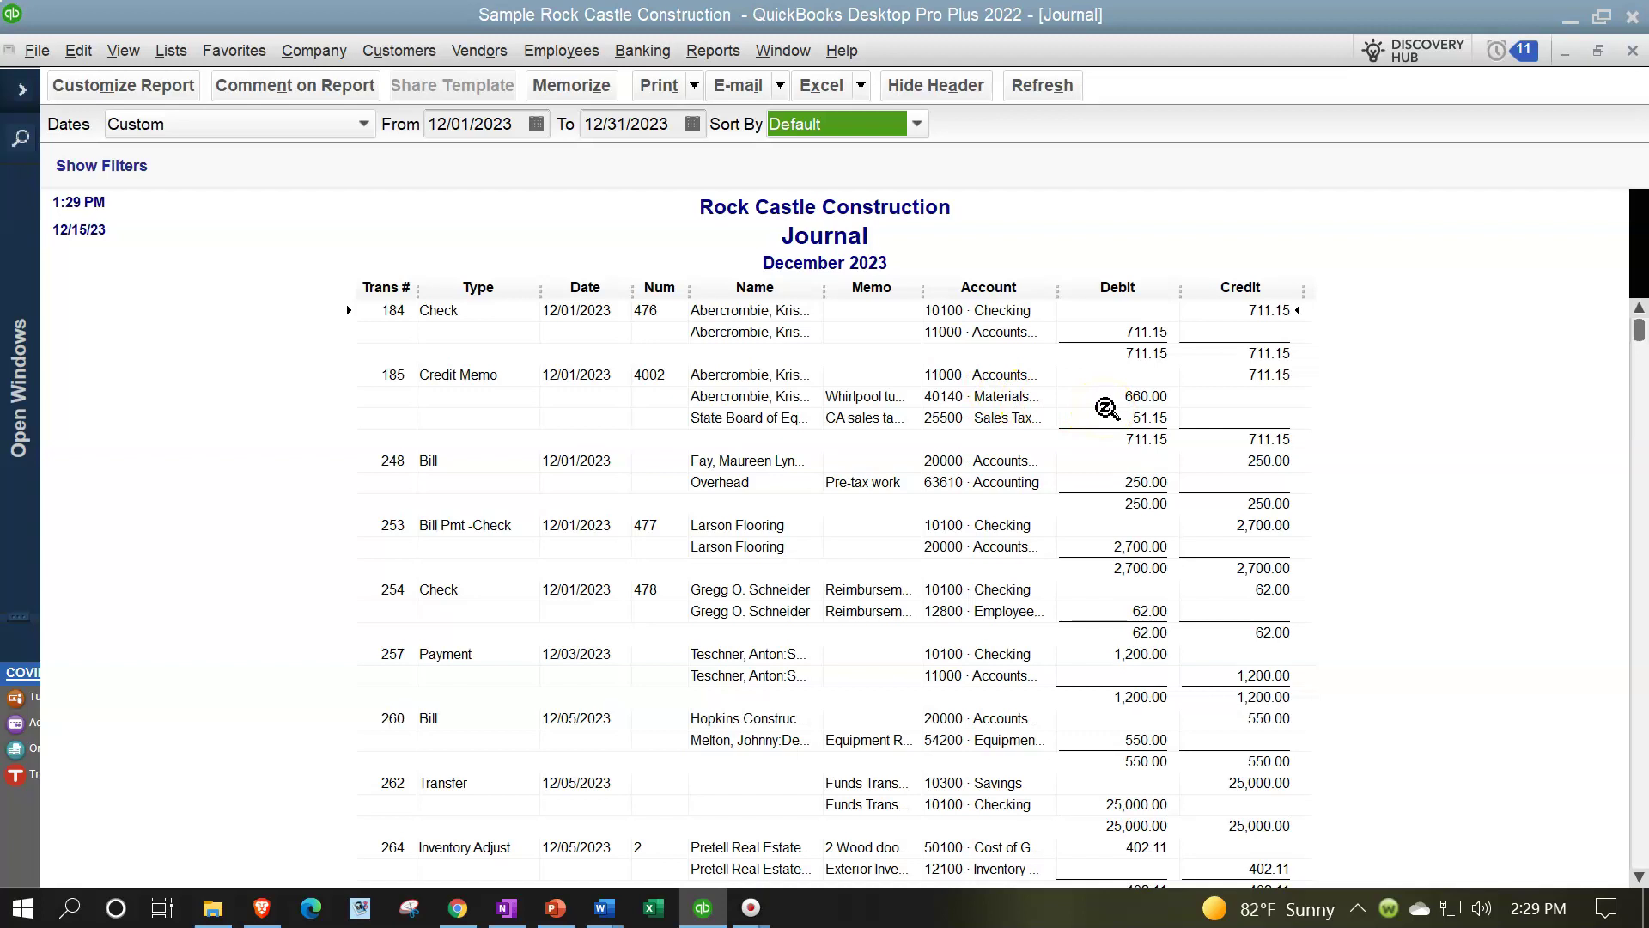
Step: Look through the December 2023 Journal transactions, examining their types, accounts, debits and credits
{"action": "scroll", "coordinate": [1107, 409], "scroll_direction": "down", "scroll_amount": 5}
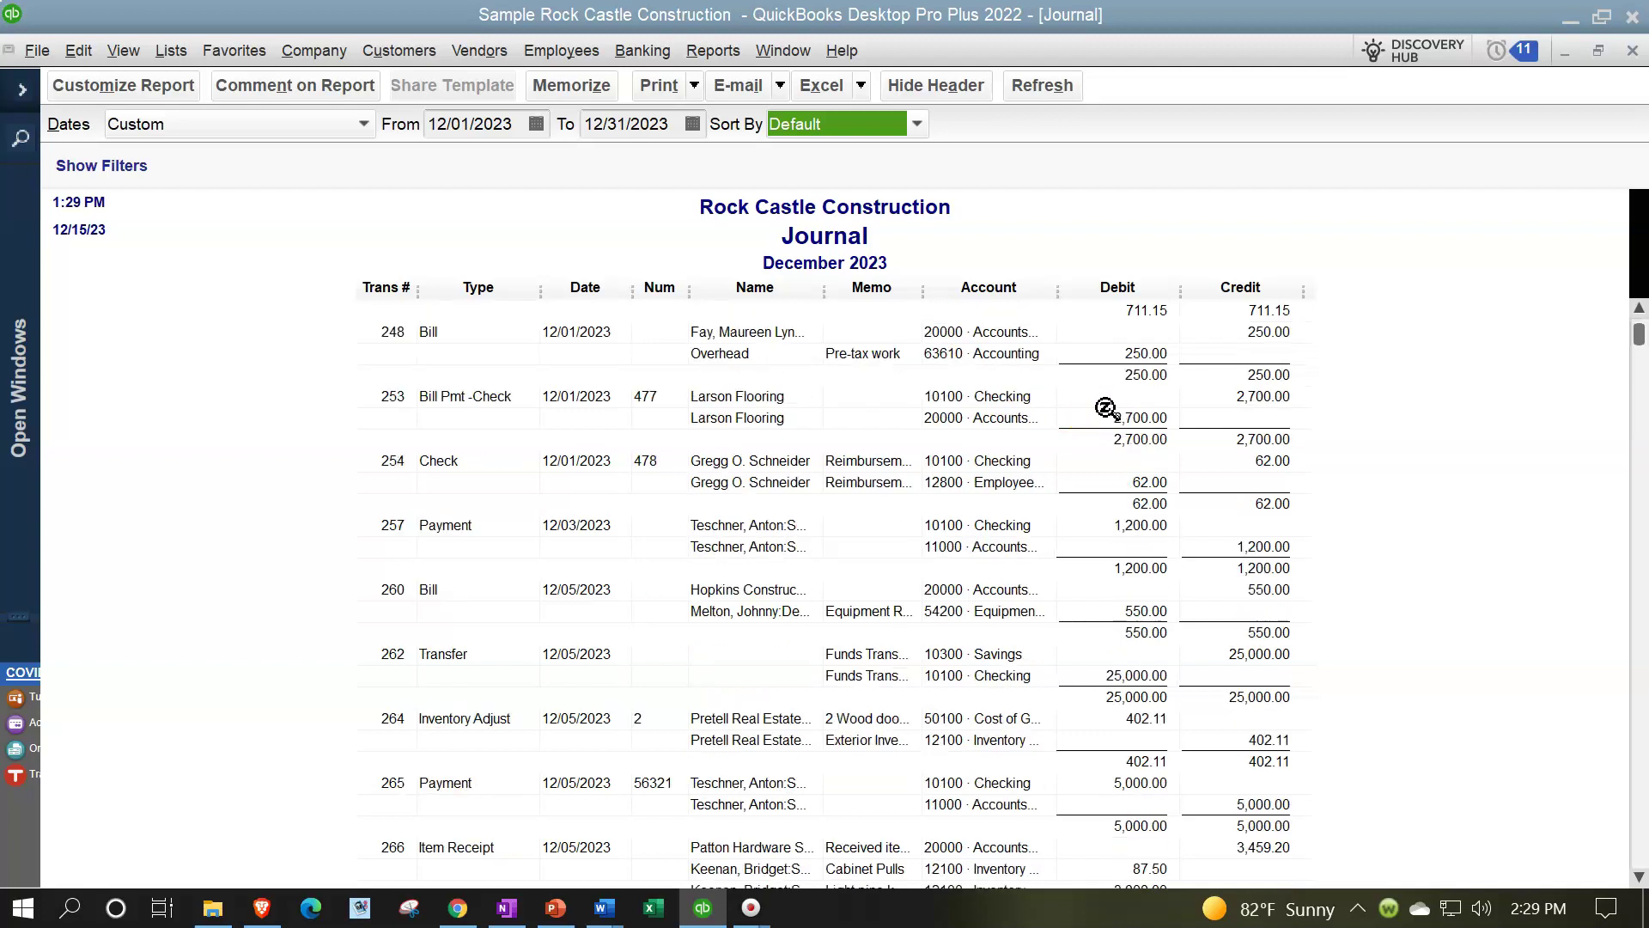
{"action": "scroll", "coordinate": [1108, 409], "scroll_direction": "down", "scroll_amount": 1}
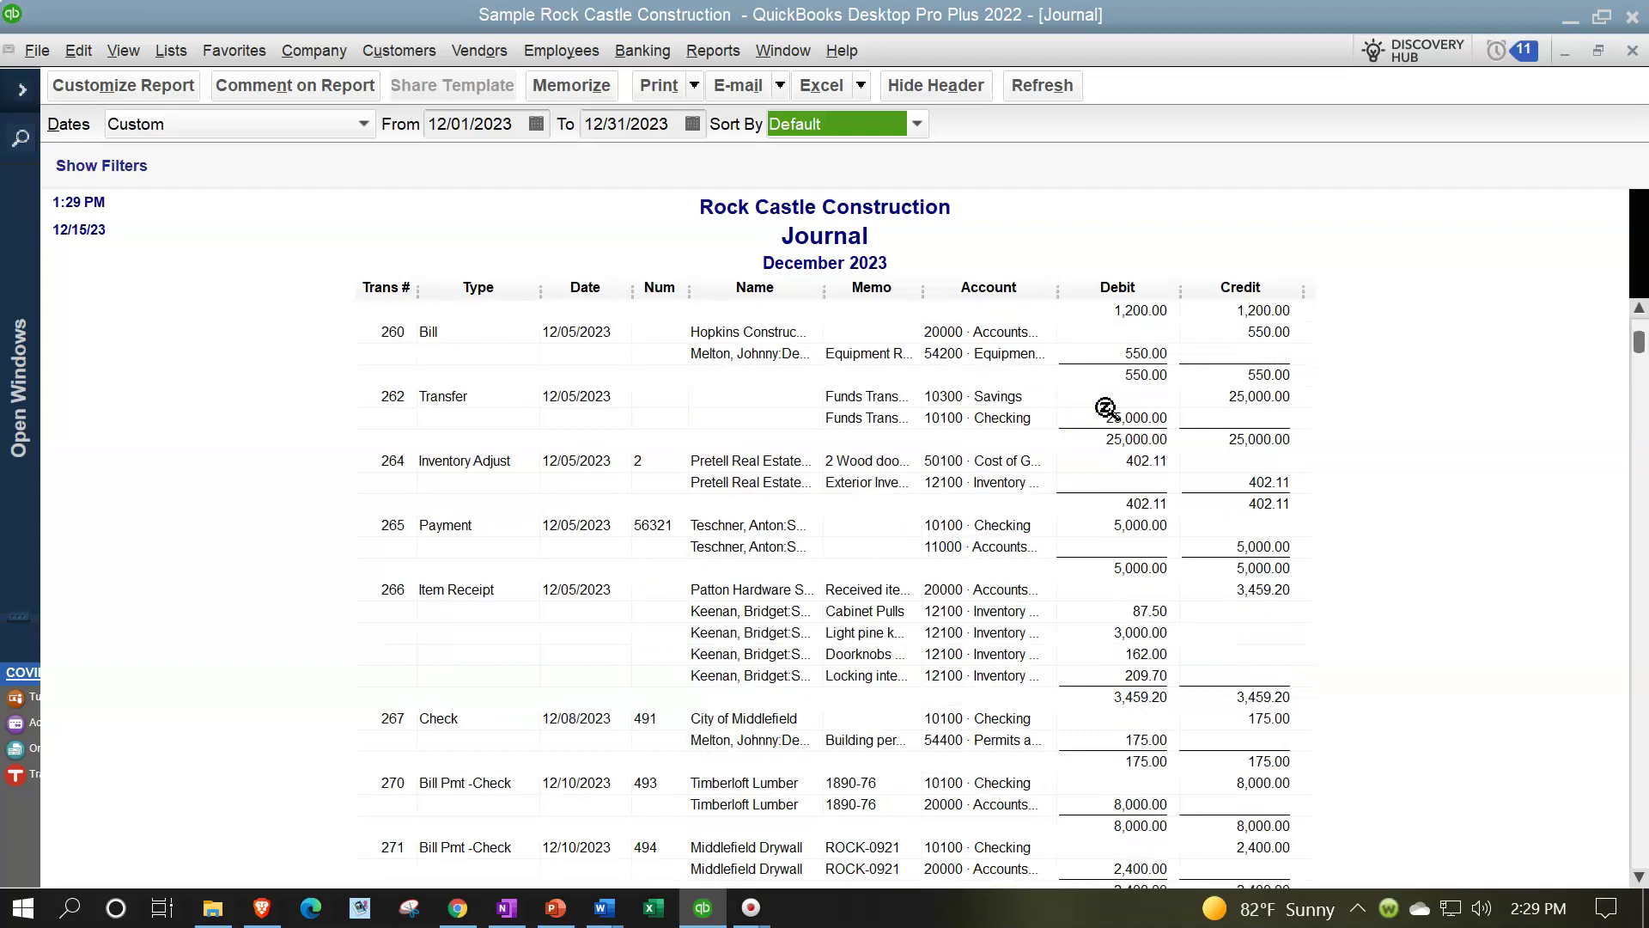
{"action": "scroll", "coordinate": [1107, 409], "scroll_direction": "down", "scroll_amount": 1}
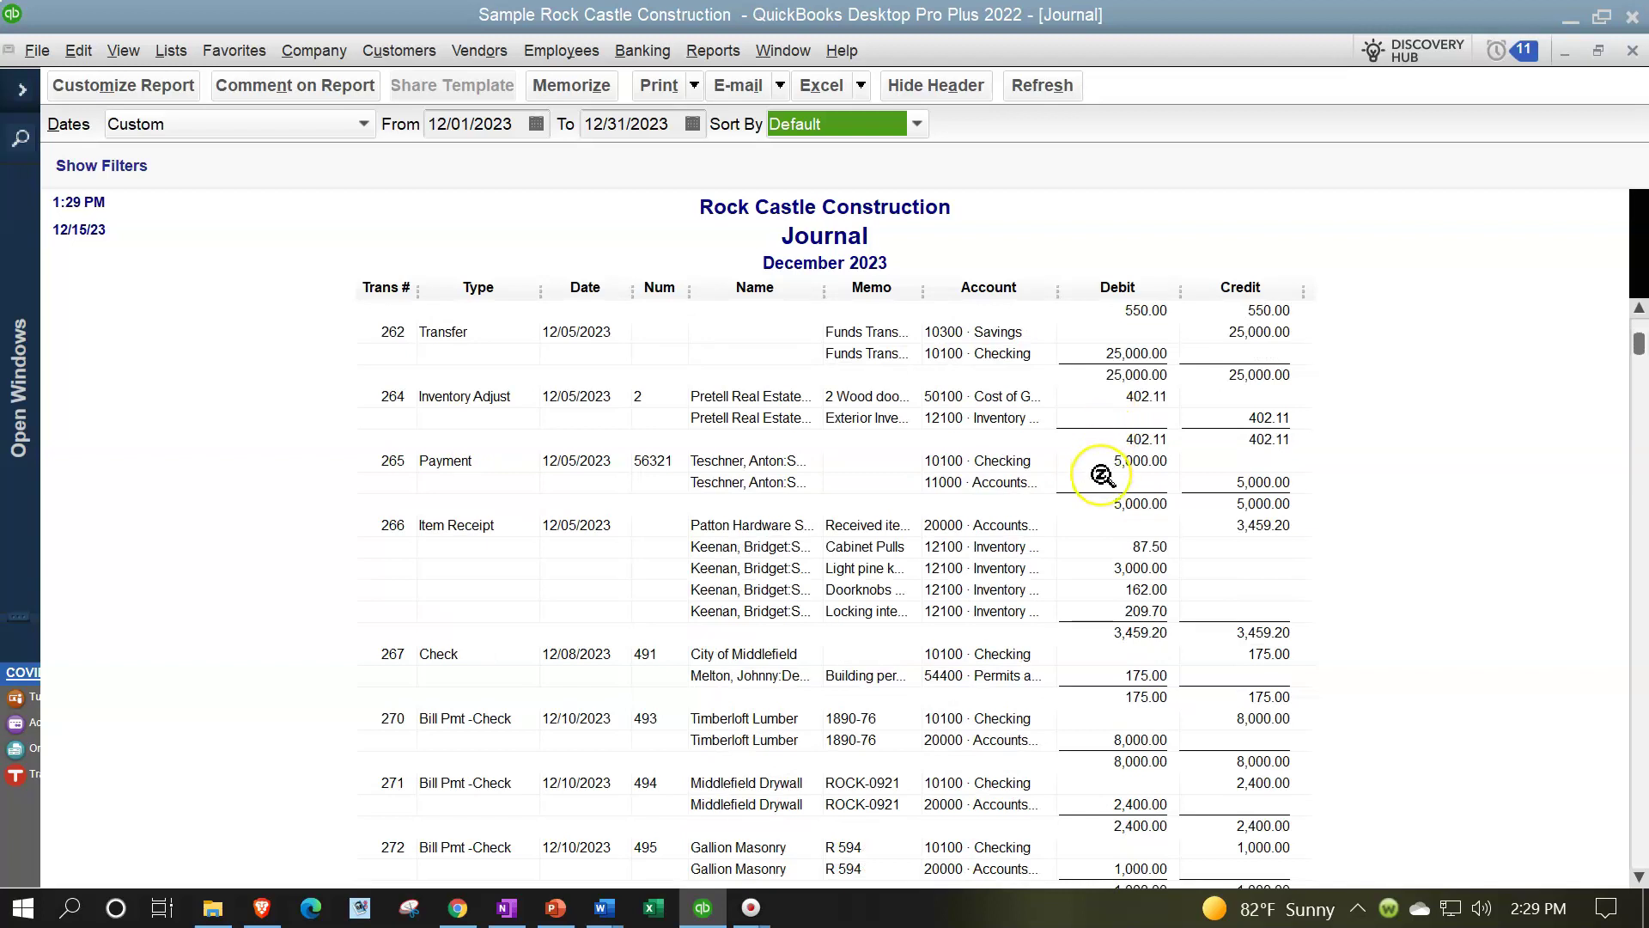
{"action": "scroll", "coordinate": [1103, 475], "scroll_direction": "down", "scroll_amount": 3}
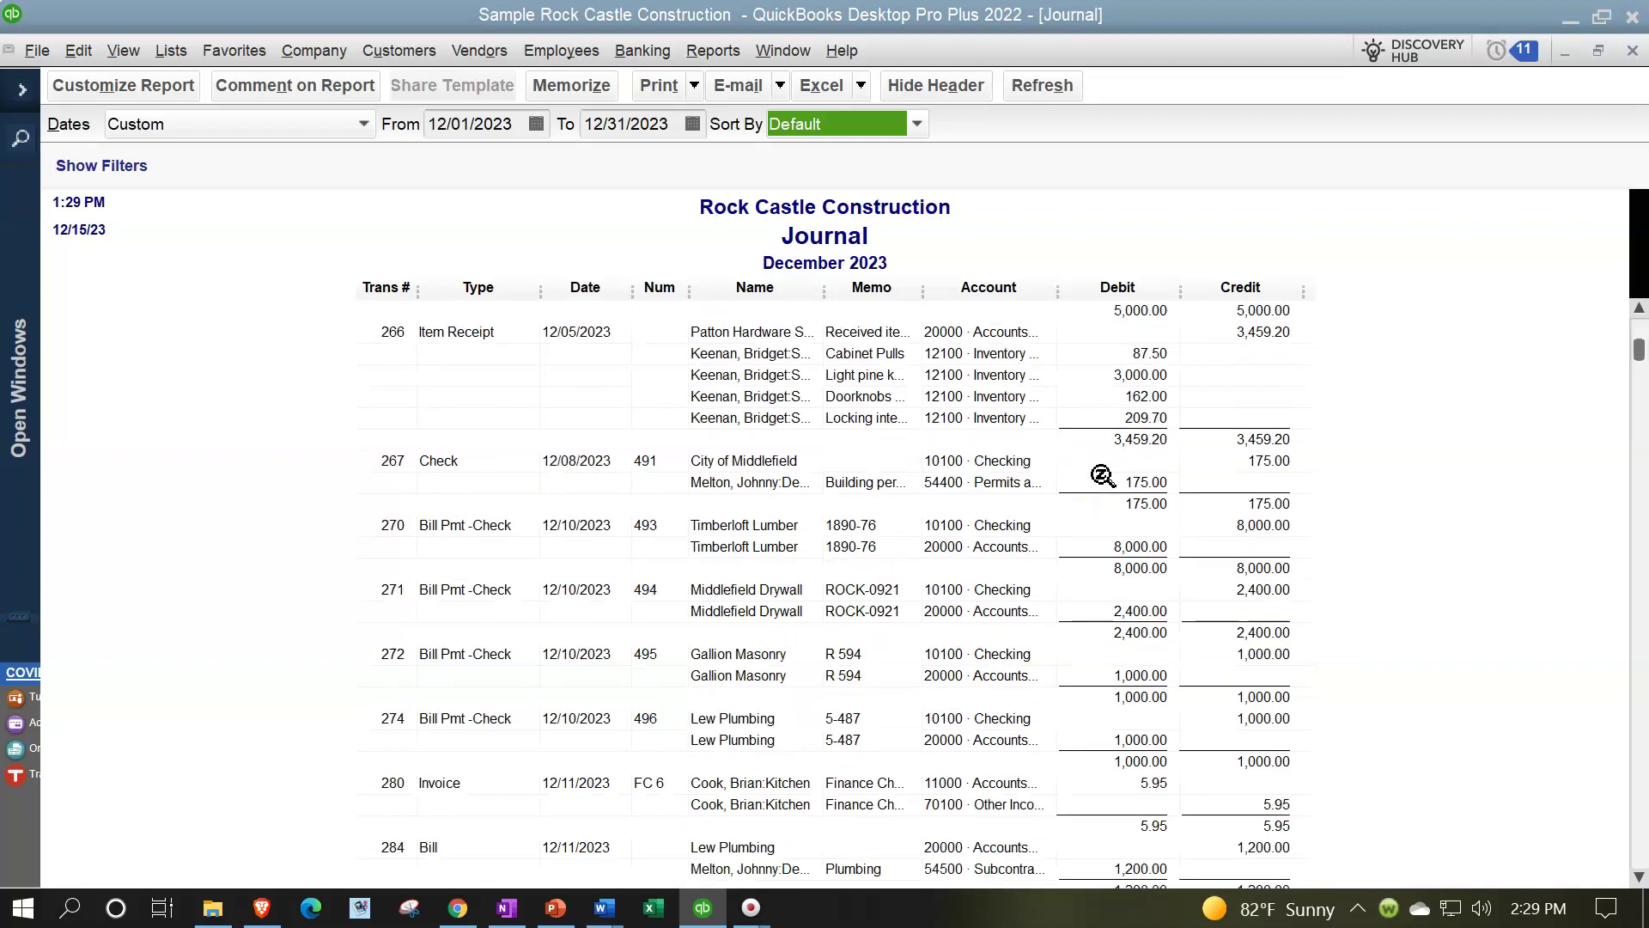
{"action": "scroll", "coordinate": [1103, 475], "scroll_direction": "down", "scroll_amount": 7}
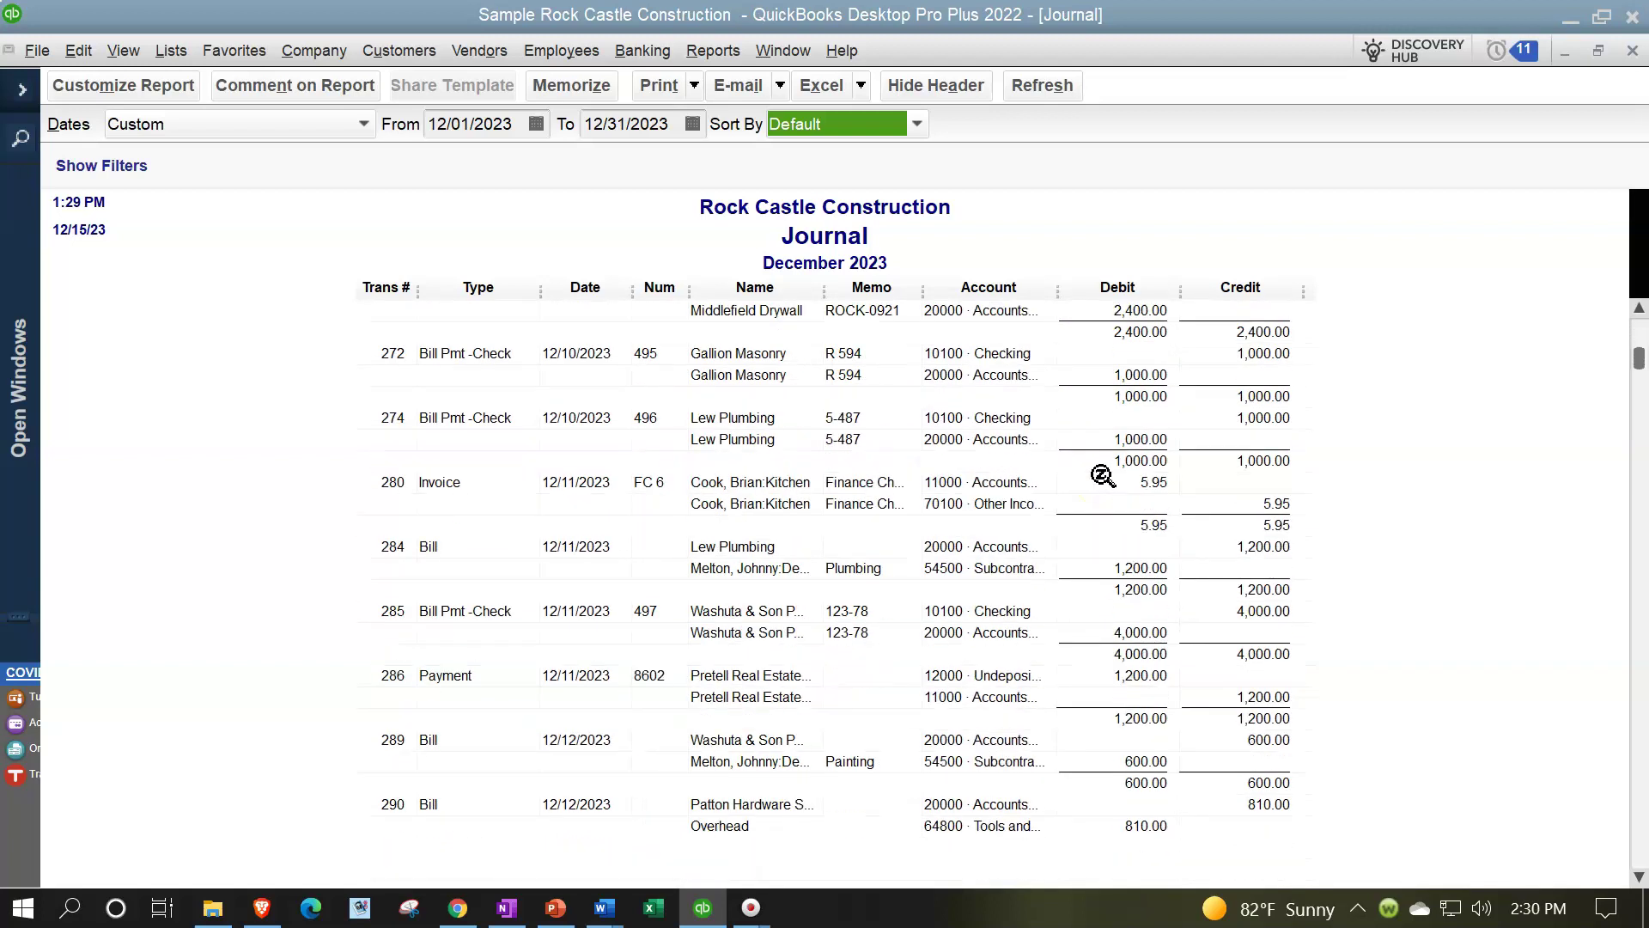
{"action": "scroll", "coordinate": [1103, 475], "scroll_direction": "down", "scroll_amount": 8}
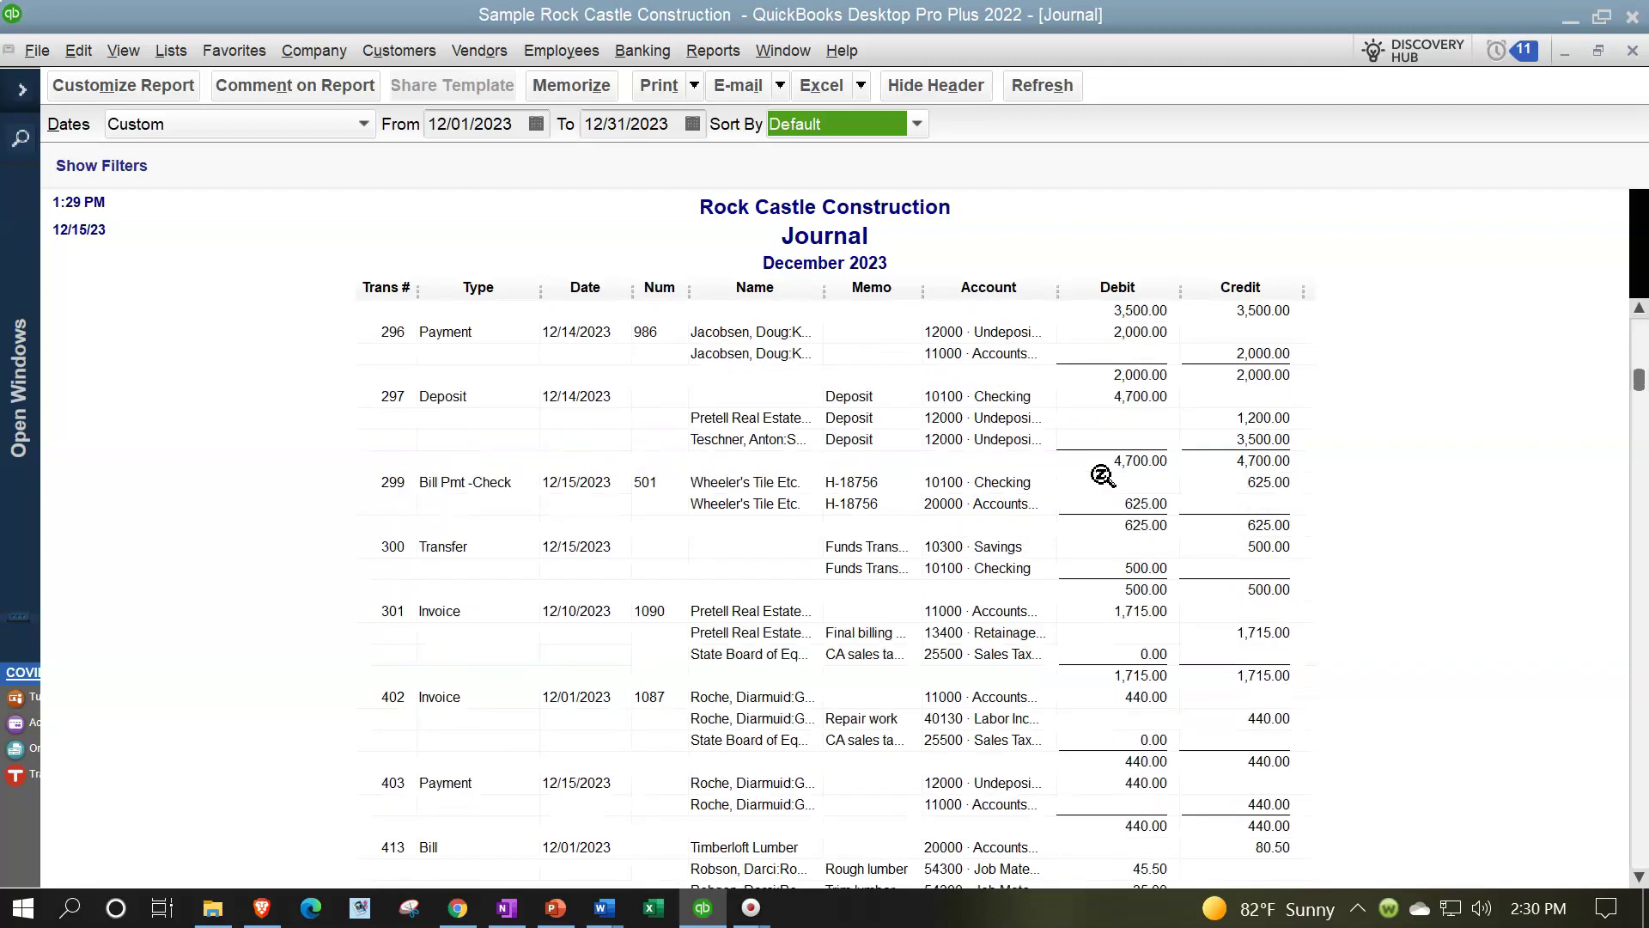
{"action": "scroll", "coordinate": [1102, 475], "scroll_direction": "down", "scroll_amount": 2}
{"action": "scroll", "coordinate": [1108, 565], "scroll_direction": "down", "scroll_amount": 6}
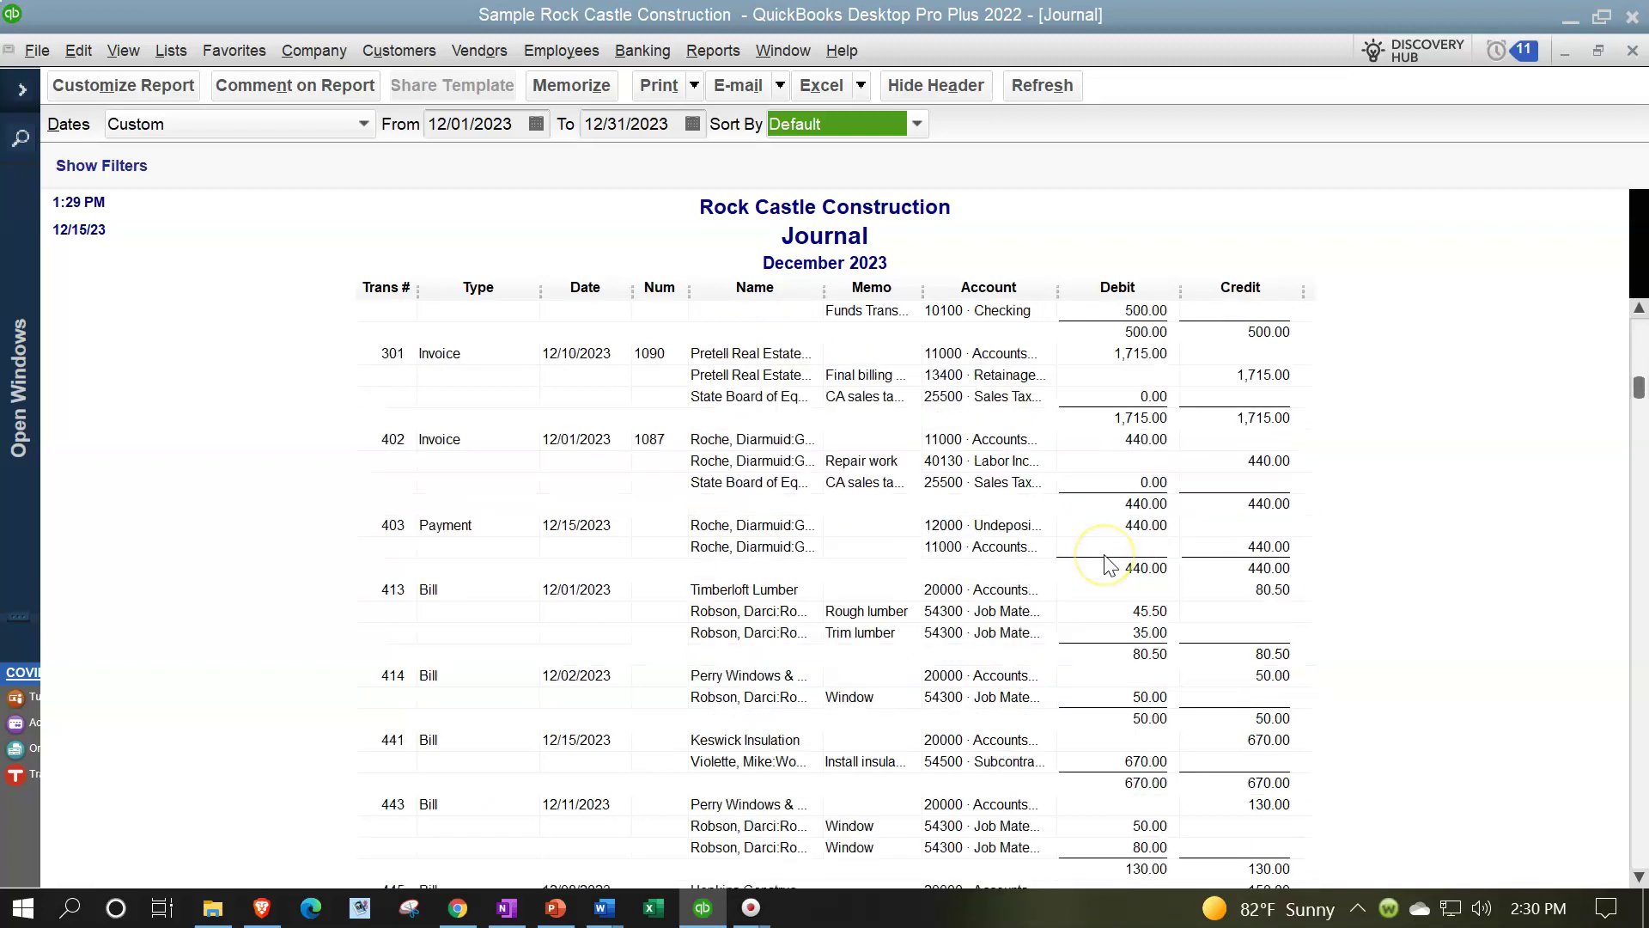
{"action": "scroll", "coordinate": [1110, 565], "scroll_direction": "down", "scroll_amount": 3}
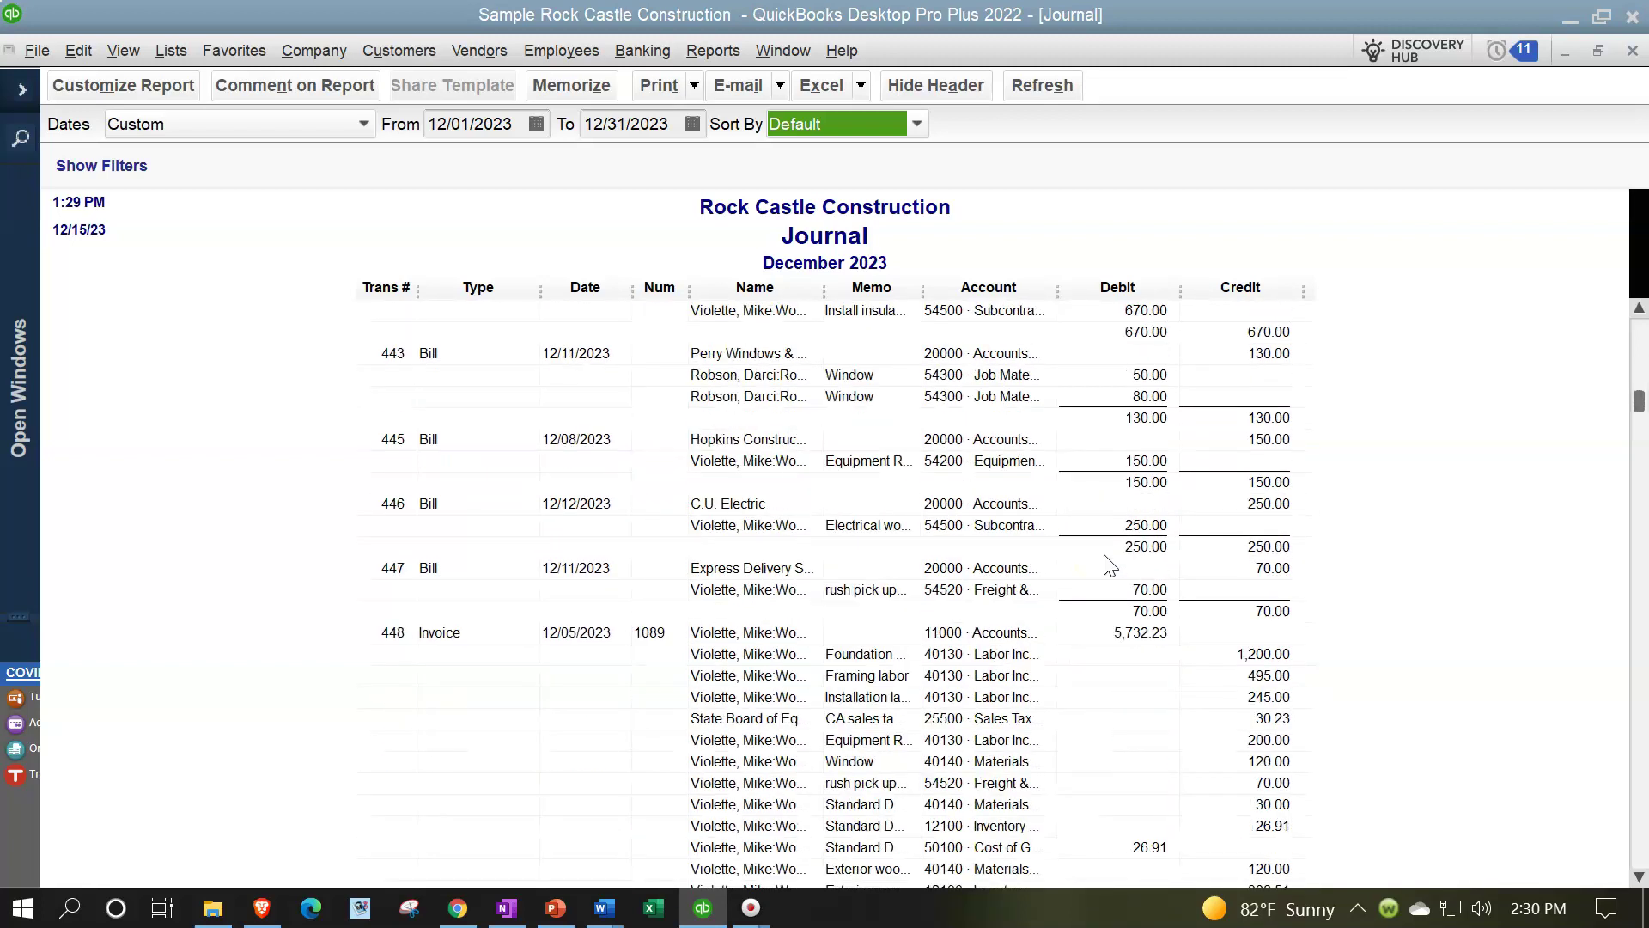
{"action": "scroll", "coordinate": [1109, 564], "scroll_direction": "down", "scroll_amount": 2}
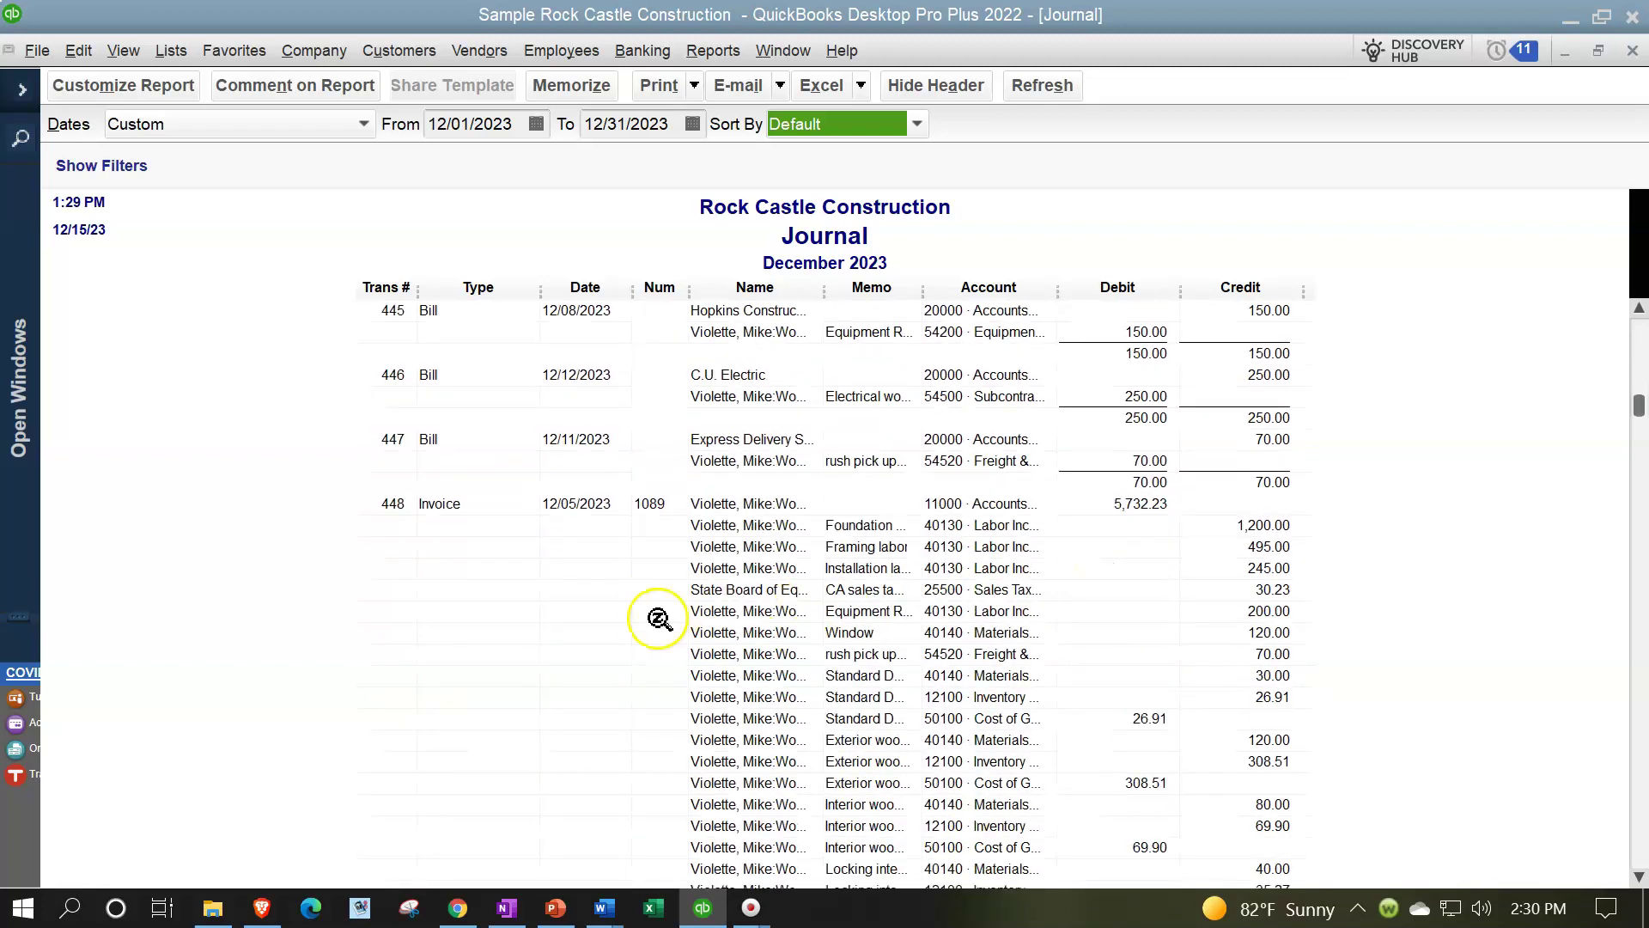
{"action": "scroll", "coordinate": [658, 619], "scroll_direction": "down", "scroll_amount": 1}
{"action": "left_click", "coordinate": [804, 550]}
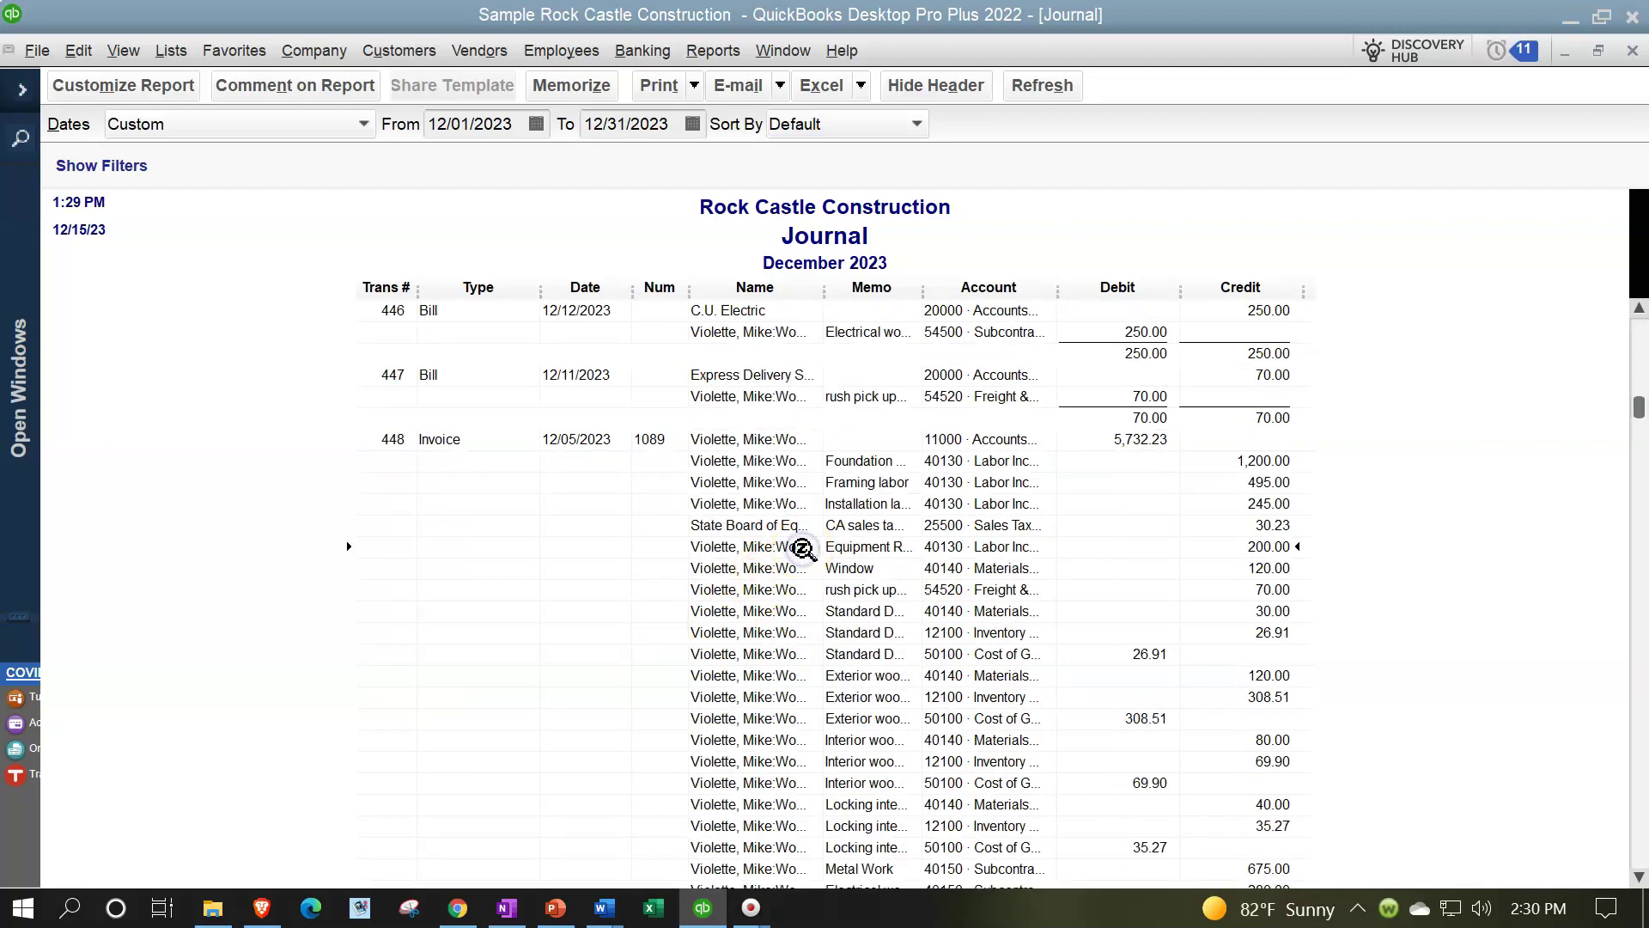
{"action": "scroll", "coordinate": [803, 550], "scroll_direction": "down", "scroll_amount": 6}
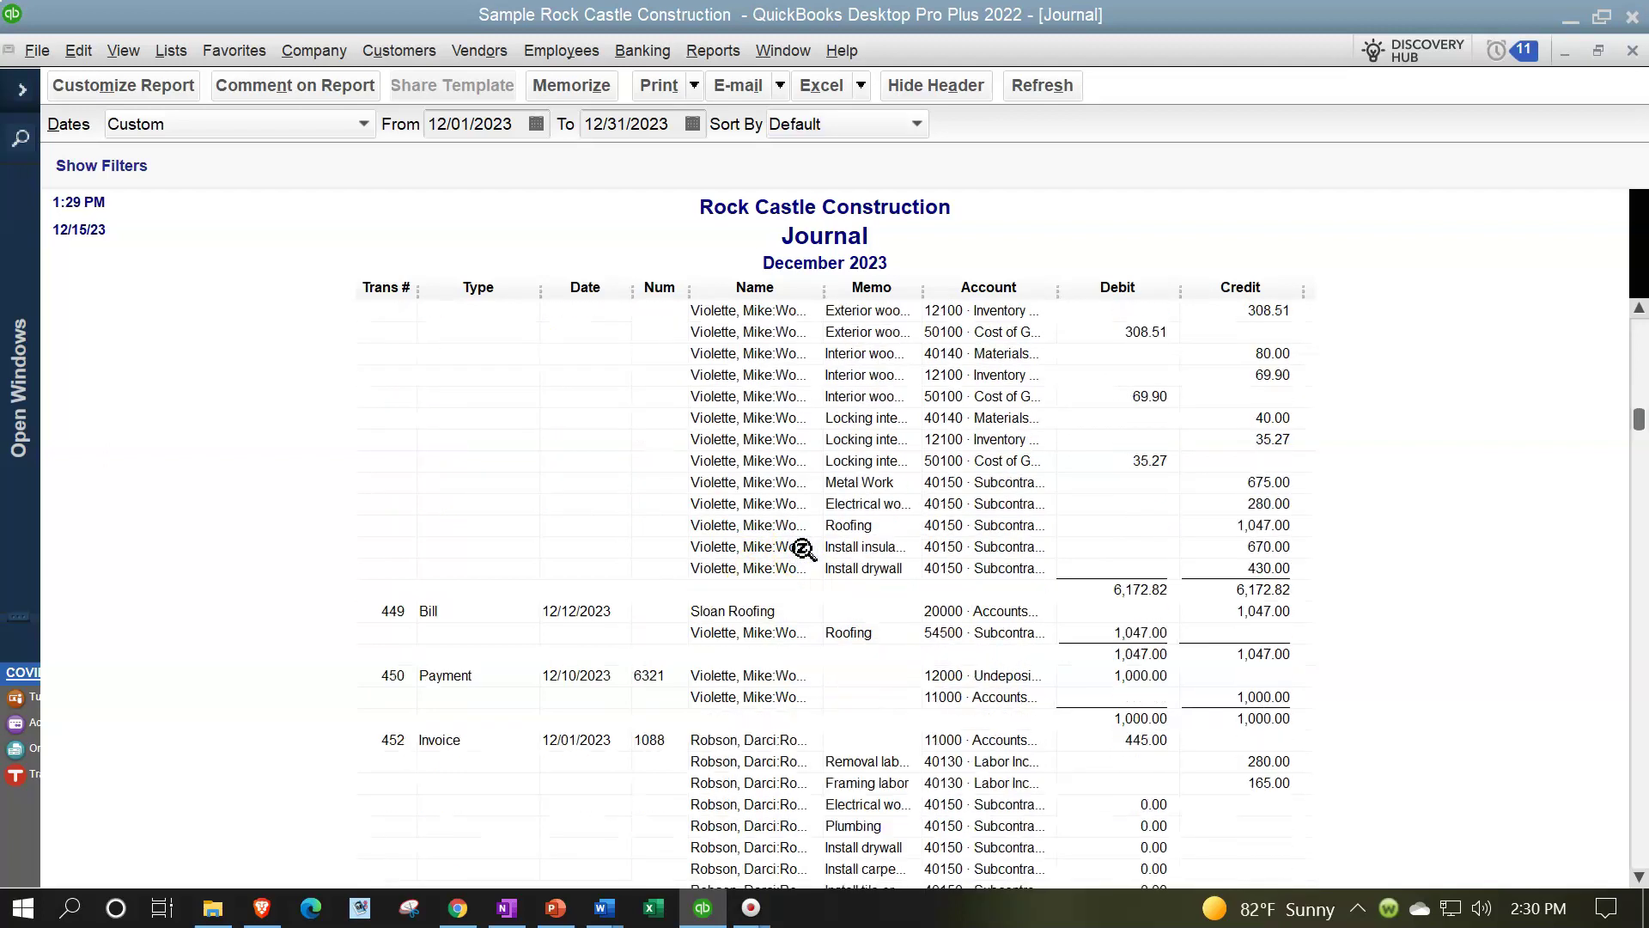
{"action": "scroll", "coordinate": [804, 550], "scroll_direction": "down", "scroll_amount": 5}
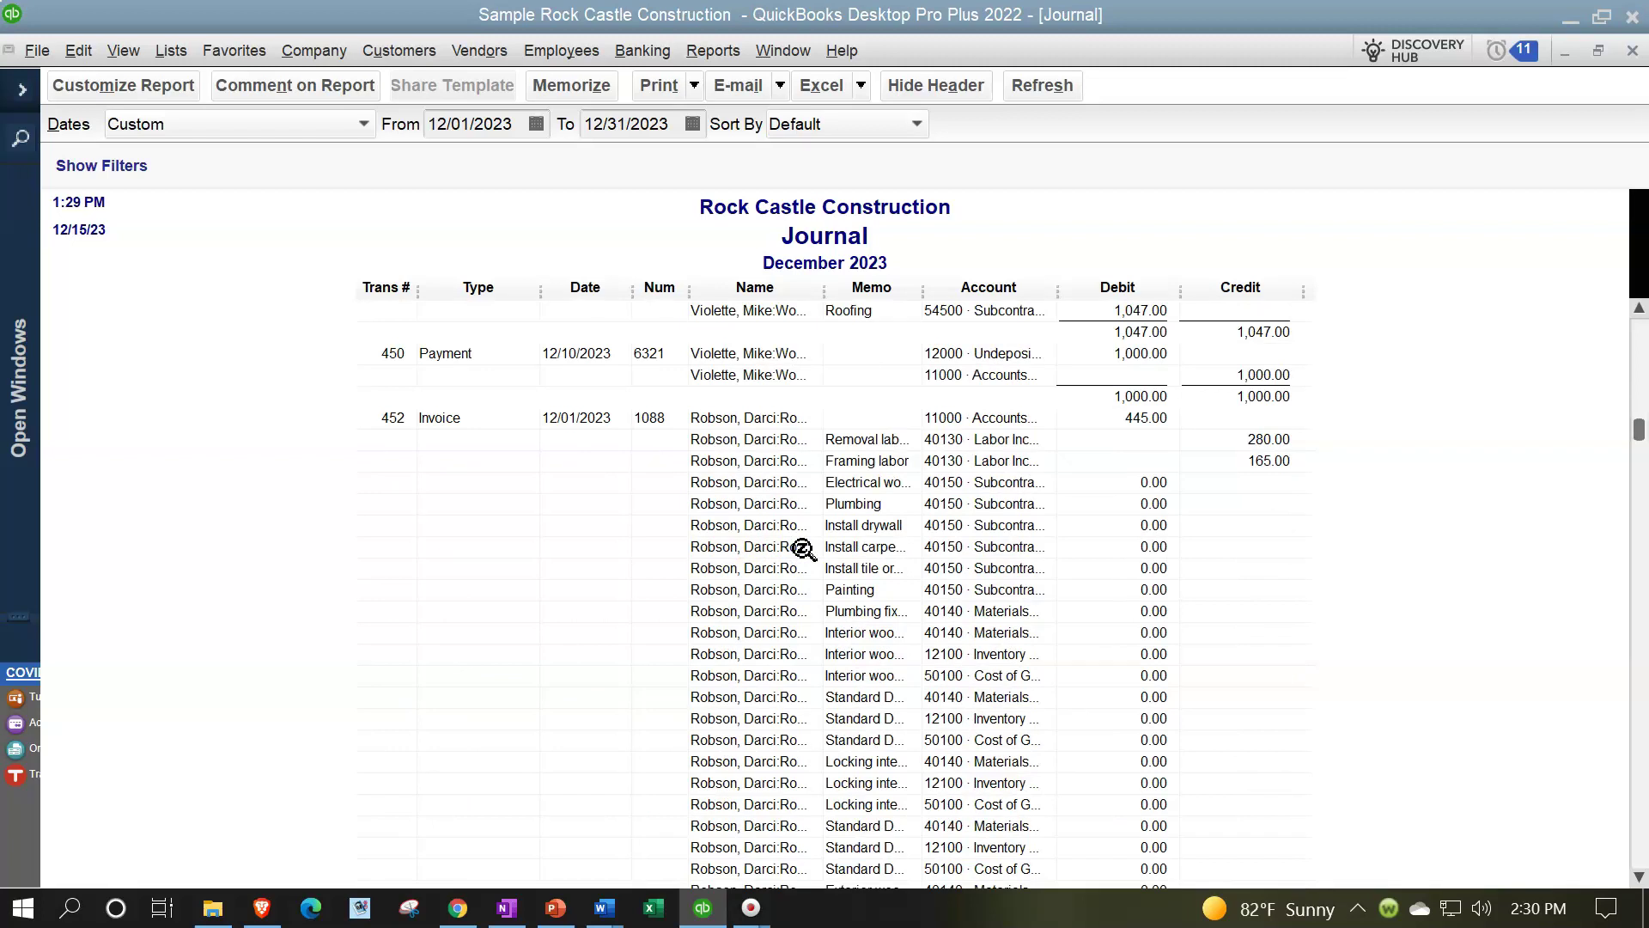
{"action": "scroll", "coordinate": [803, 549], "scroll_direction": "down", "scroll_amount": 18}
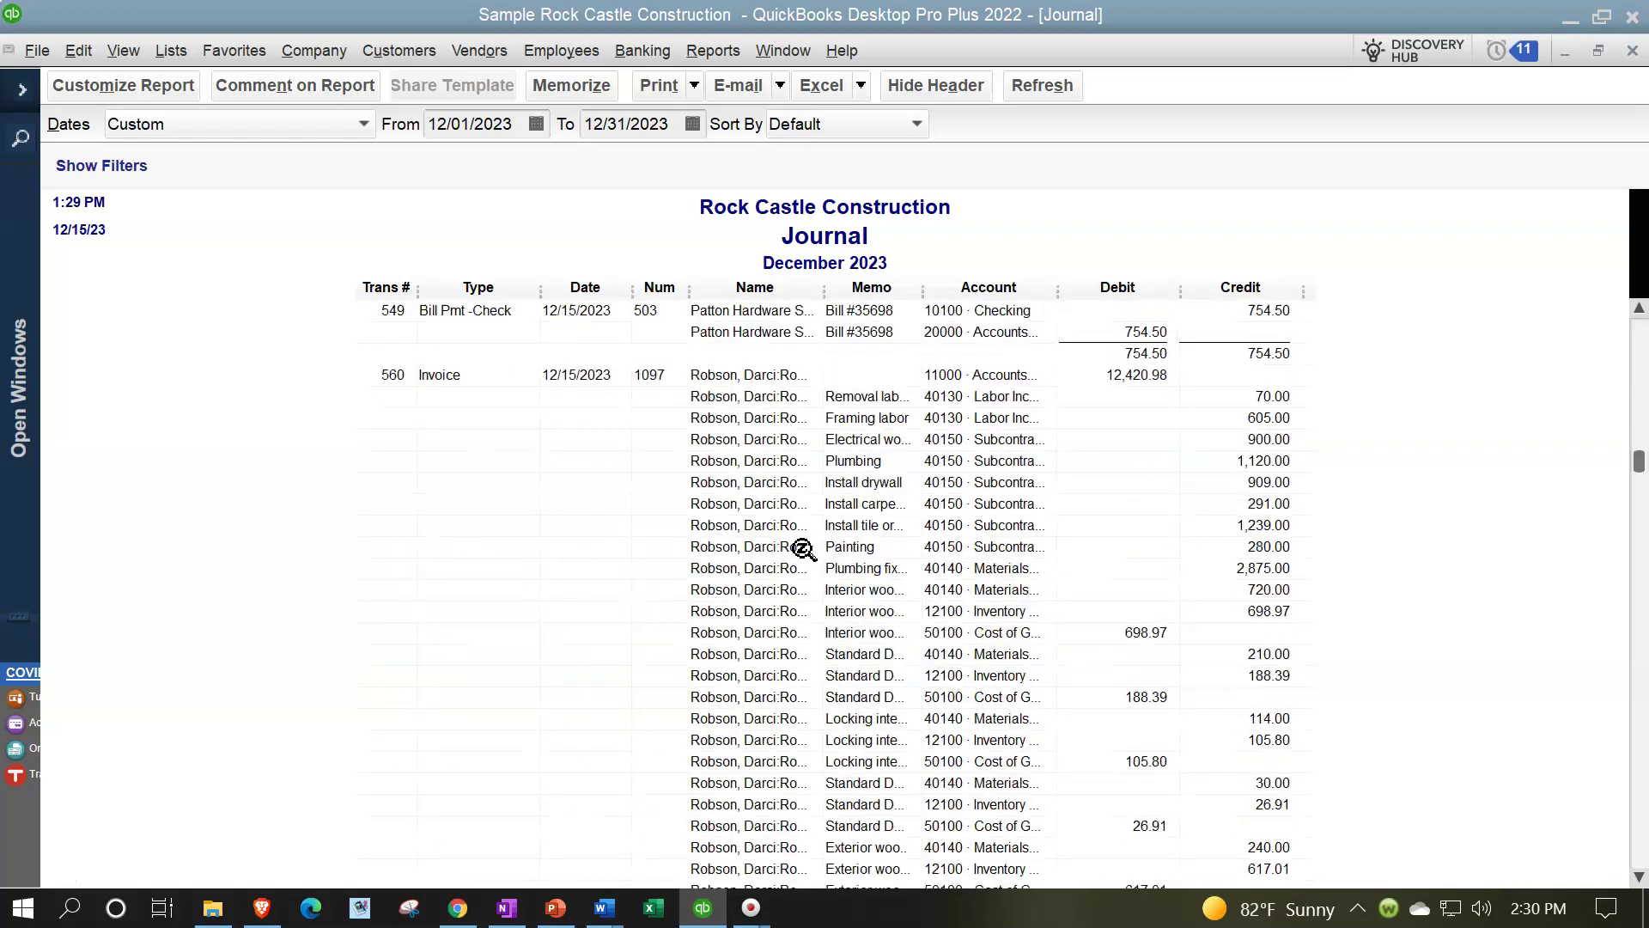
{"action": "scroll", "coordinate": [803, 550], "scroll_direction": "down", "scroll_amount": 20}
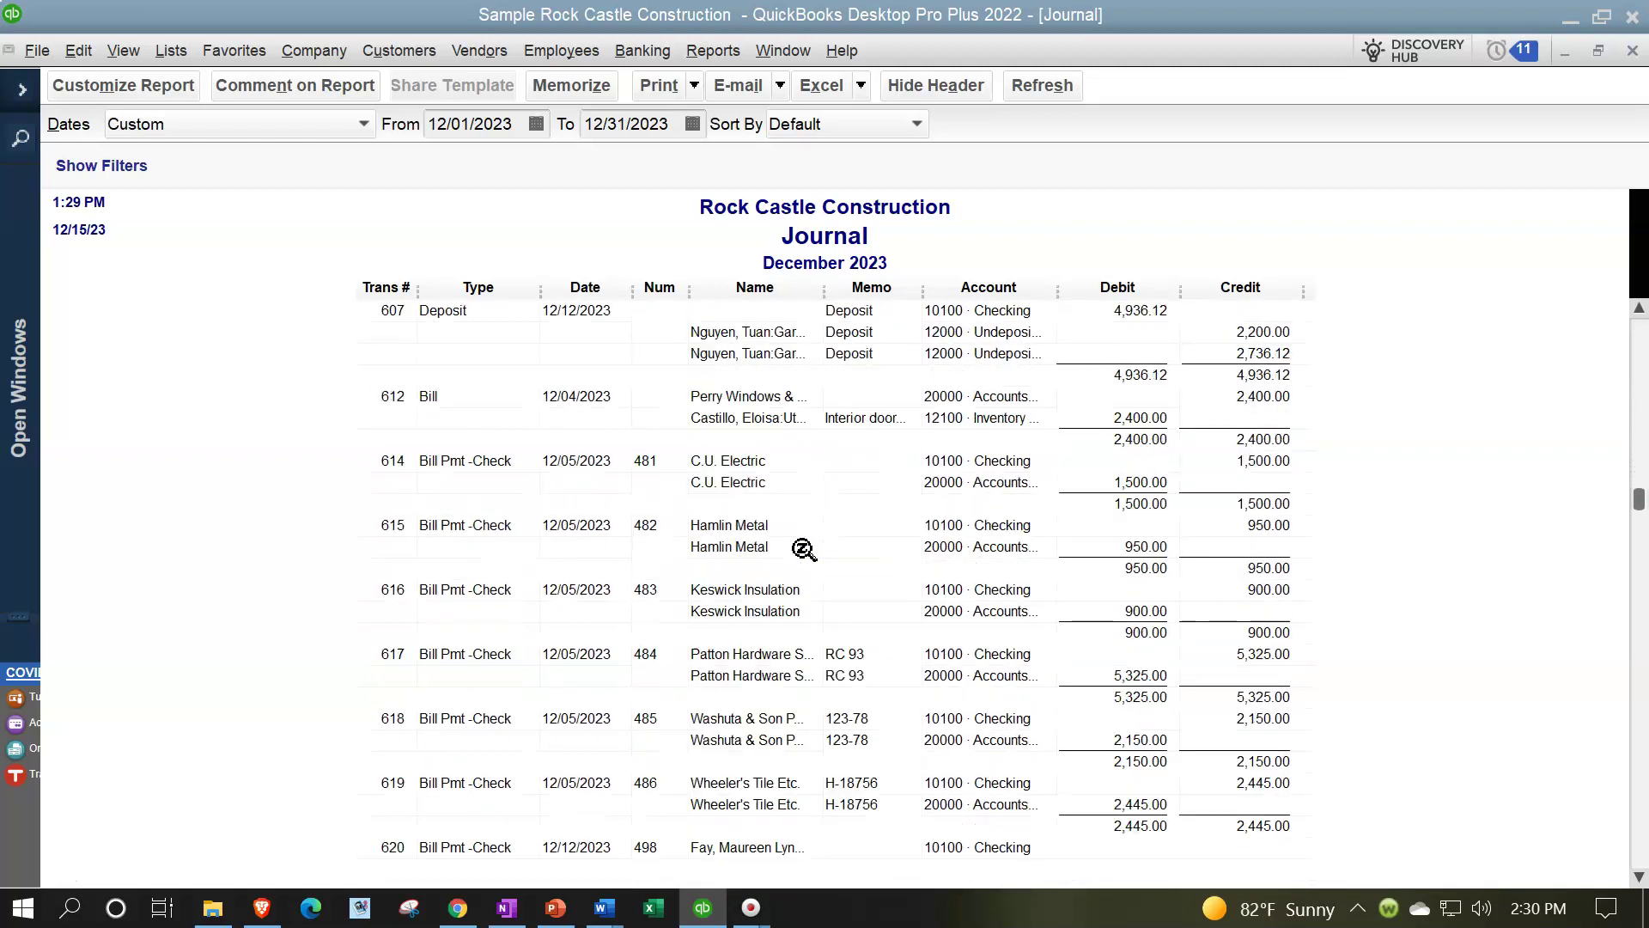
{"action": "scroll", "coordinate": [803, 550], "scroll_direction": "down", "scroll_amount": 20}
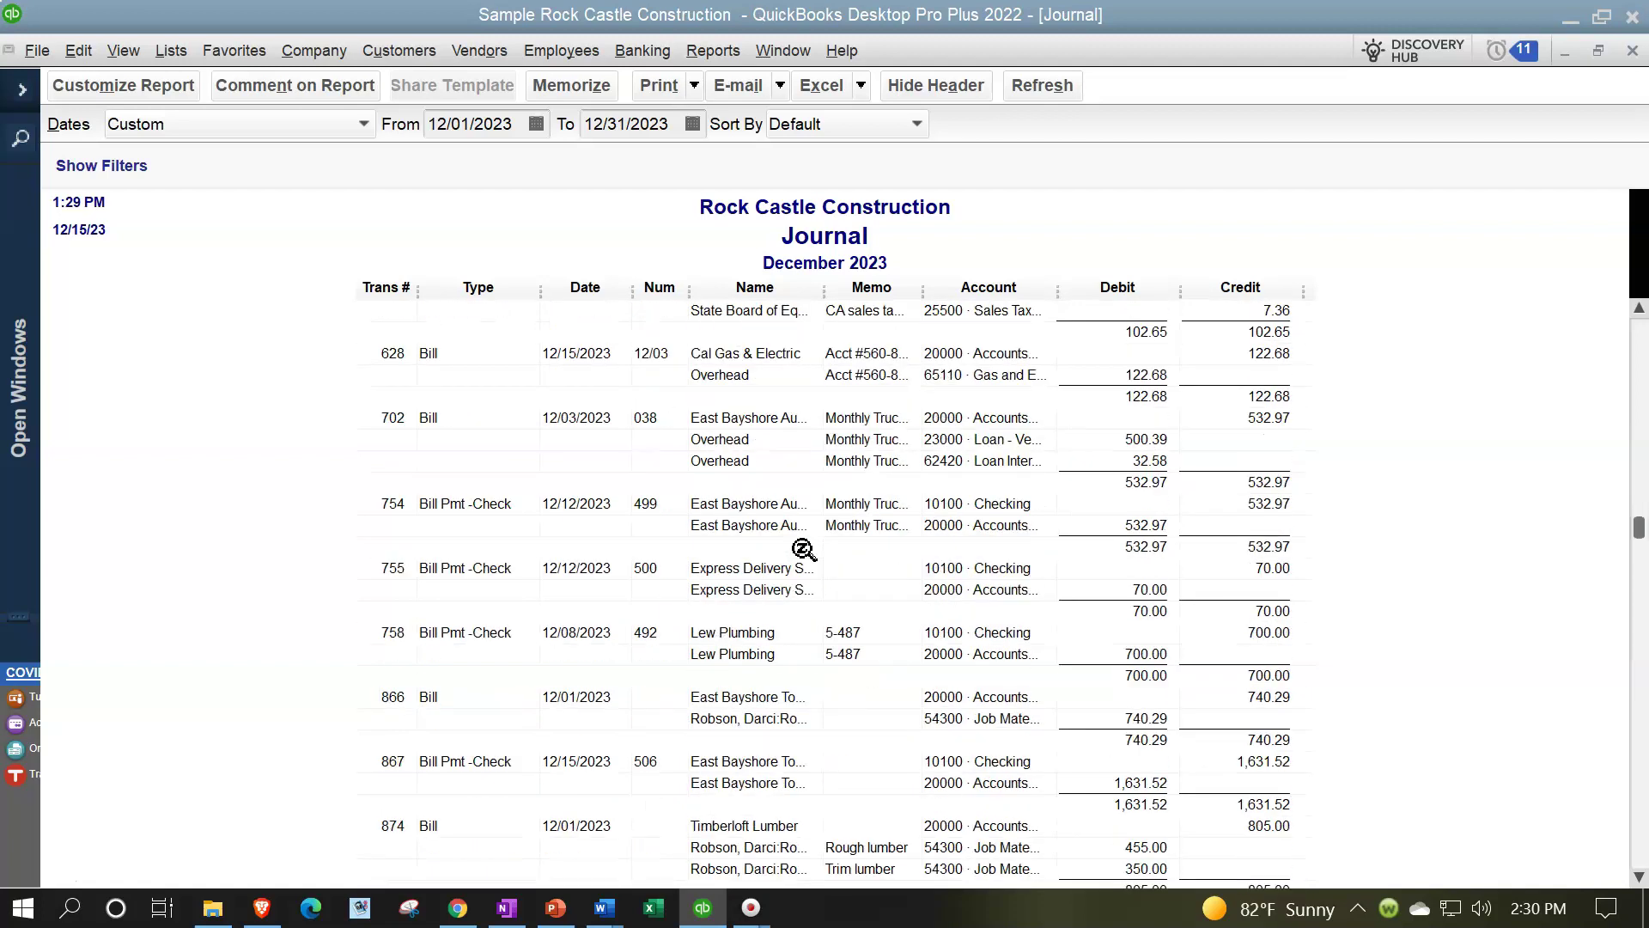
Step: Look through the remaining December 2023 Journal entries, including bill payments, invoices, paychecks and liability checks, and return to the first transaction
{"action": "scroll", "coordinate": [804, 550], "scroll_direction": "down", "scroll_amount": 20}
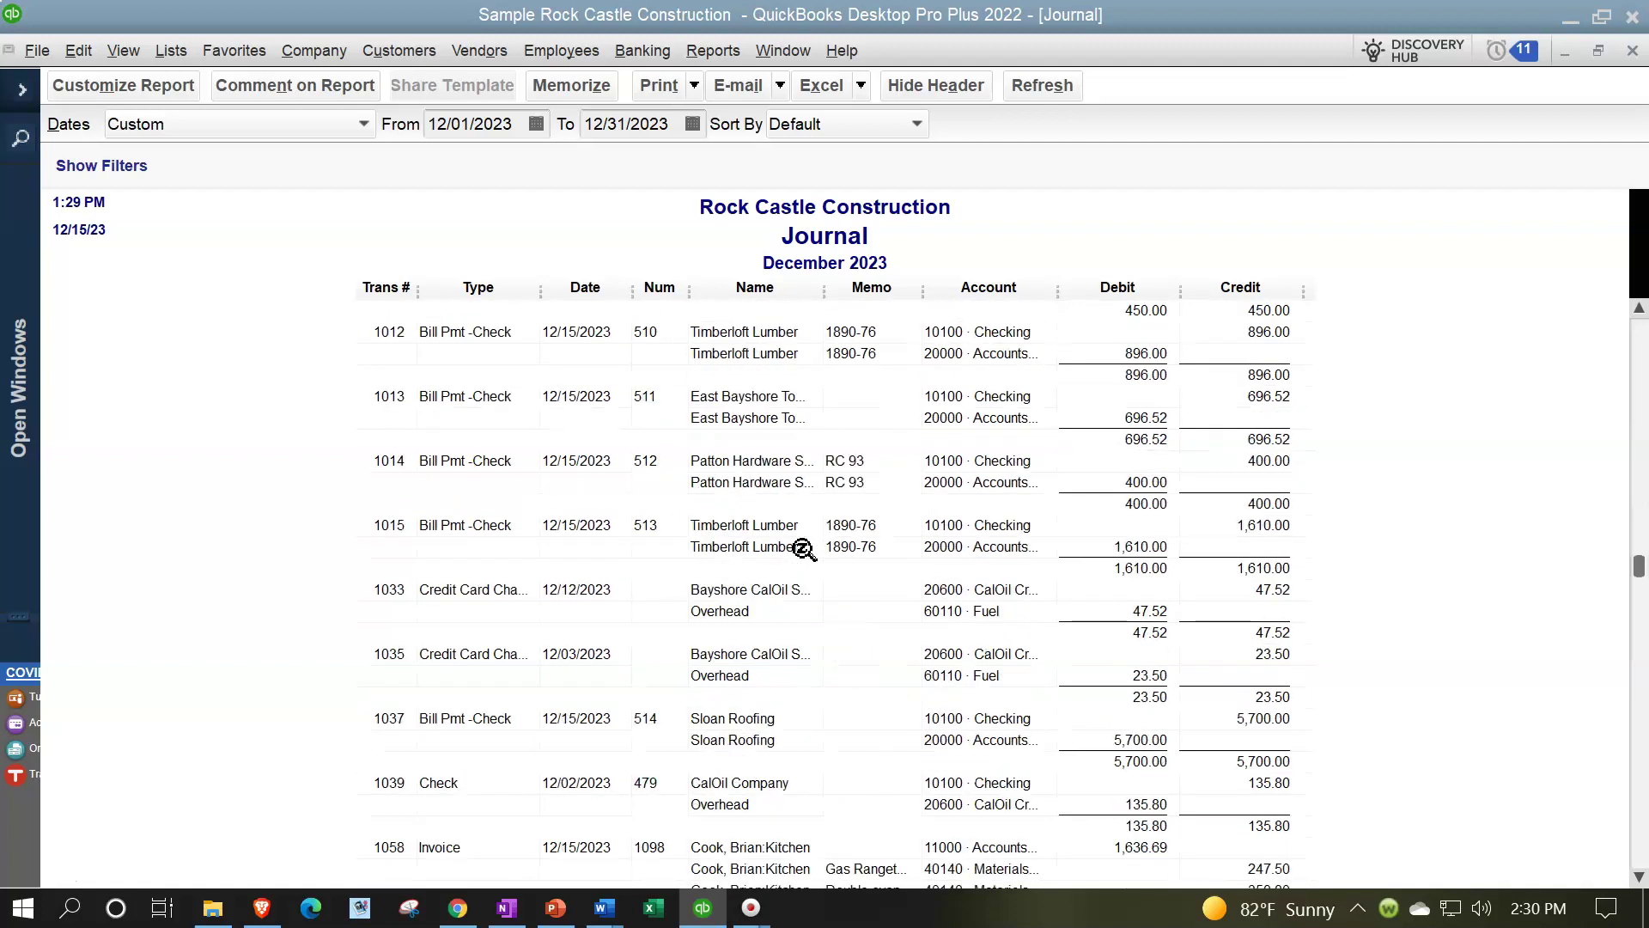
{"action": "scroll", "coordinate": [803, 550], "scroll_direction": "down", "scroll_amount": 20}
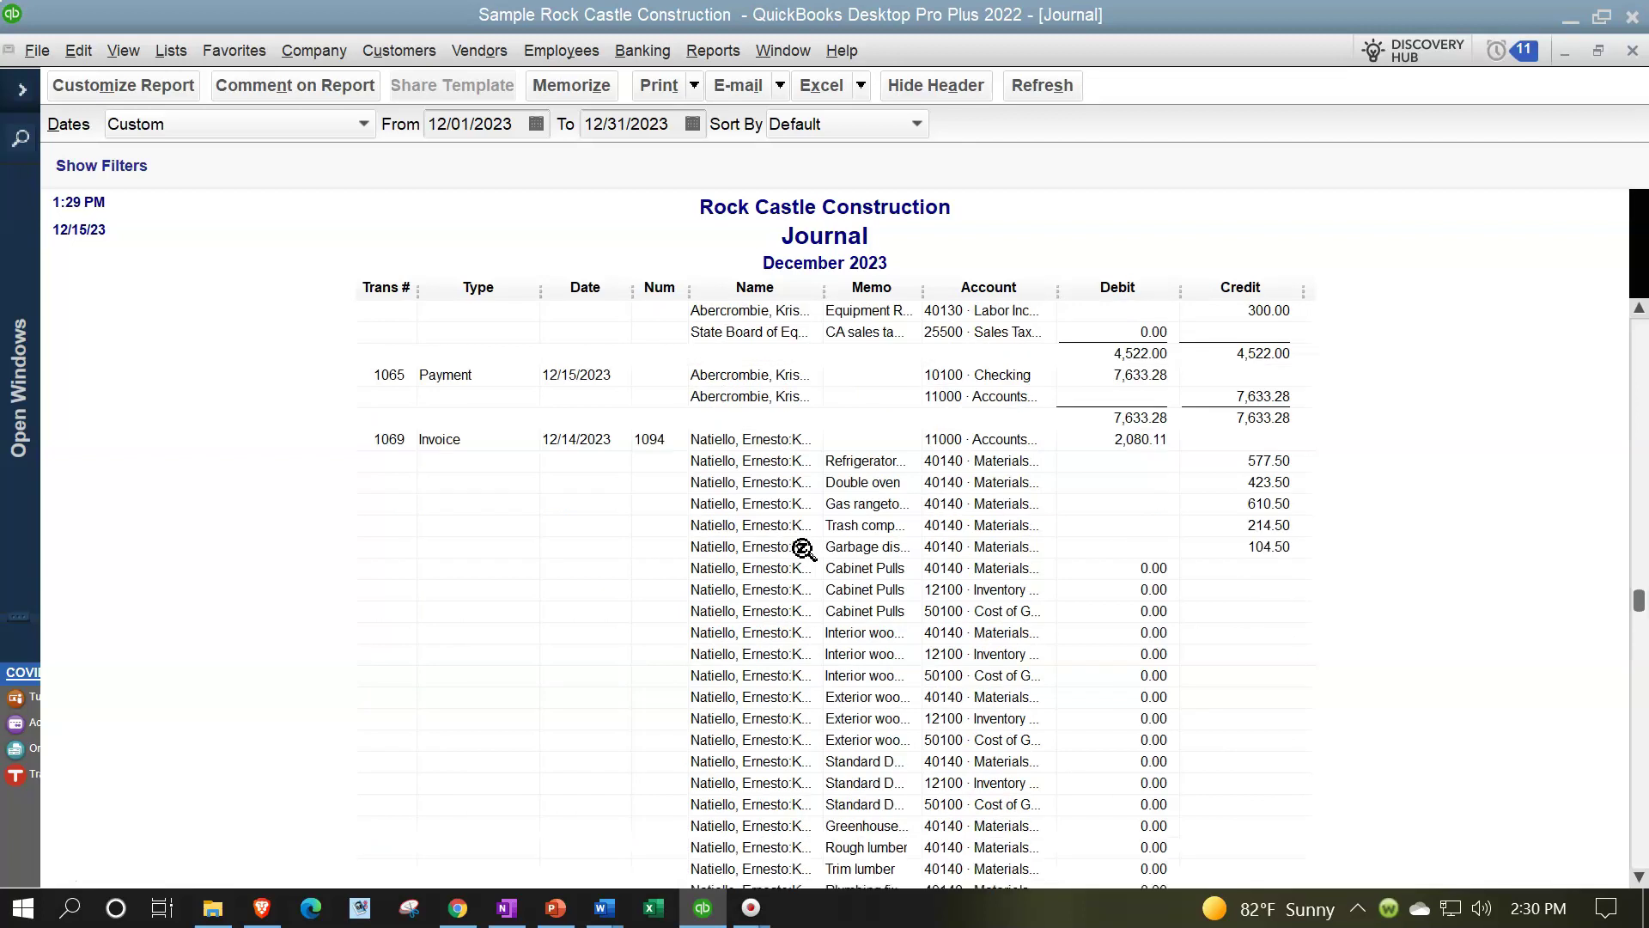
{"action": "scroll", "coordinate": [803, 550], "scroll_direction": "down", "scroll_amount": 20}
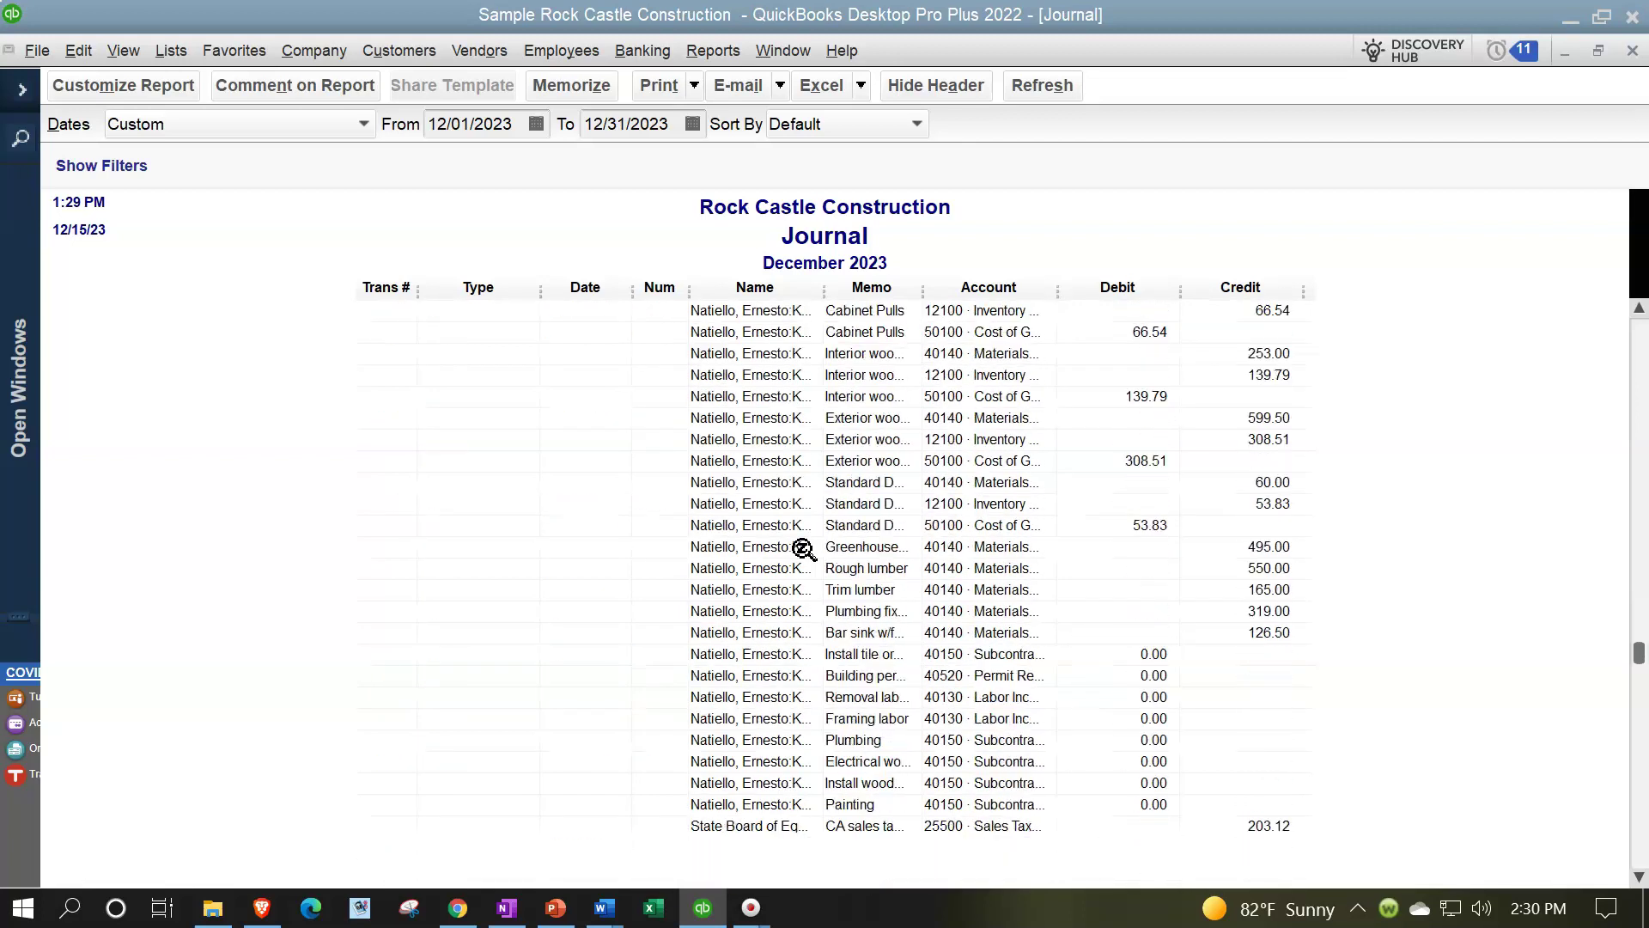
{"action": "scroll", "coordinate": [803, 550], "scroll_direction": "down", "scroll_amount": 10}
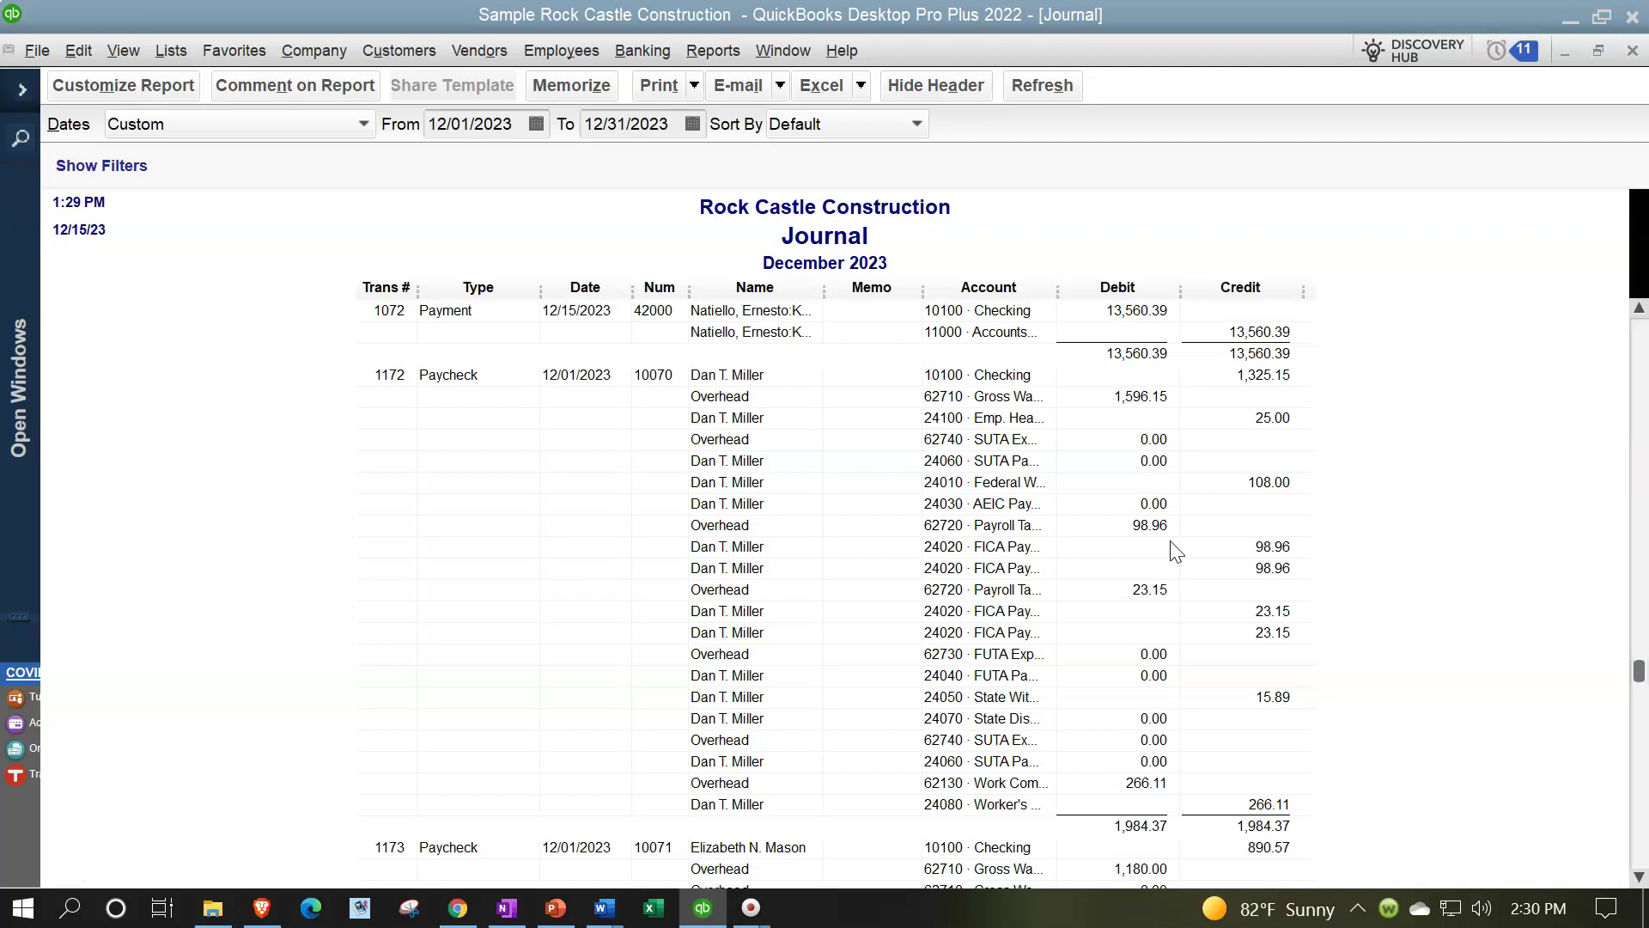
{"action": "scroll", "coordinate": [1177, 550], "scroll_direction": "down", "scroll_amount": 2}
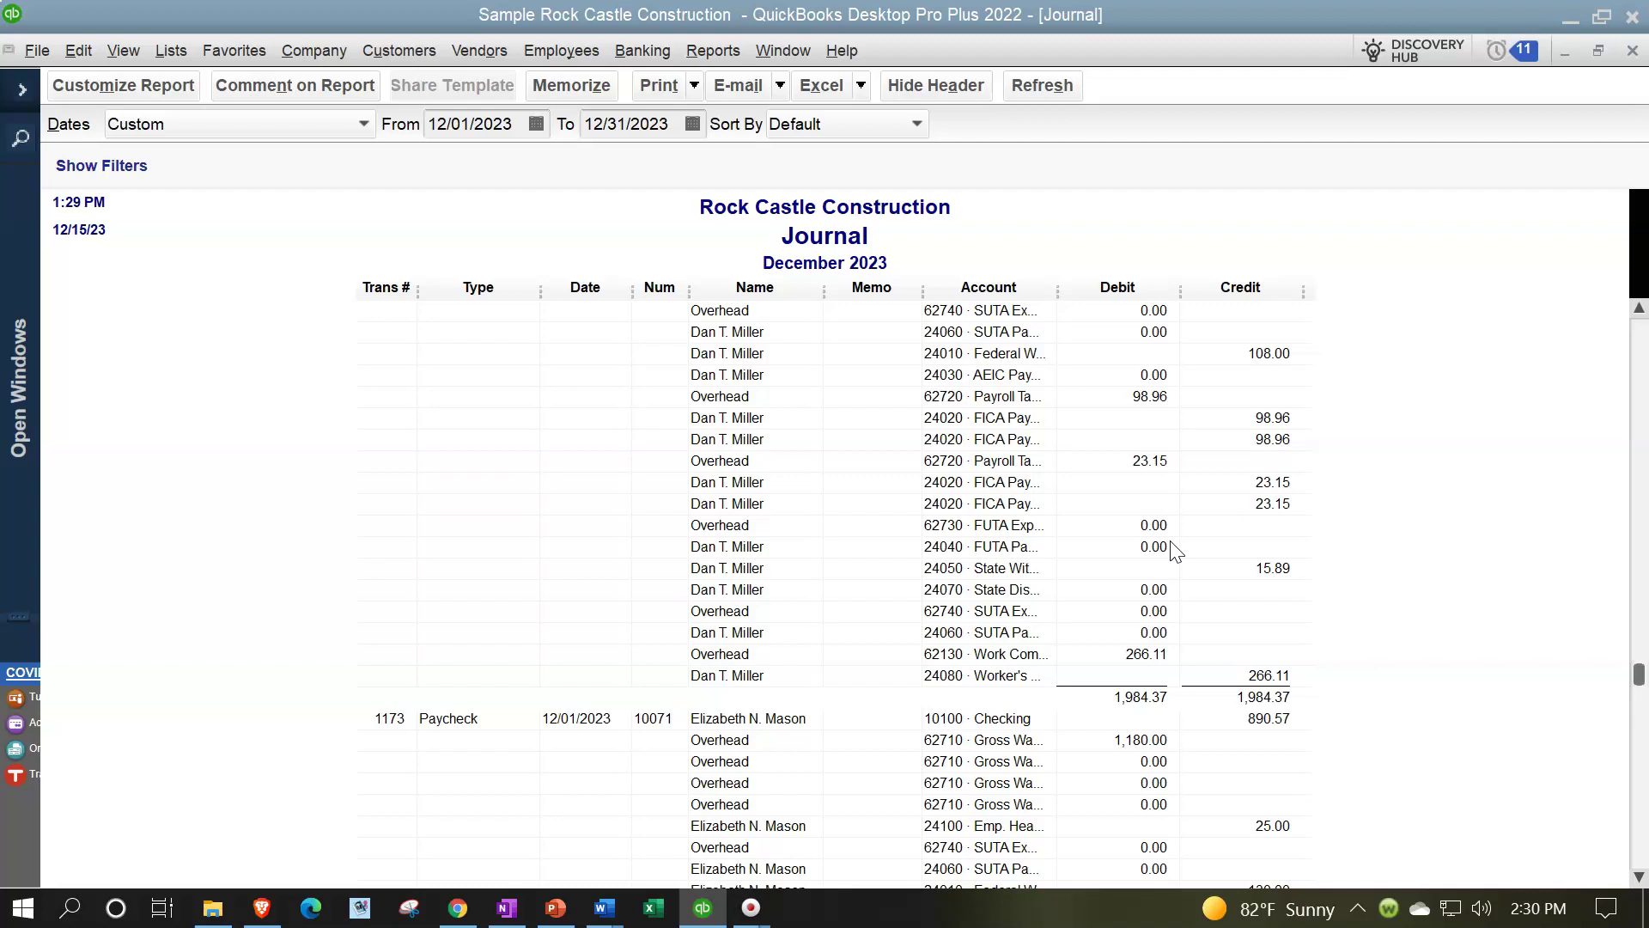
{"action": "scroll", "coordinate": [1173, 550], "scroll_direction": "down", "scroll_amount": 12}
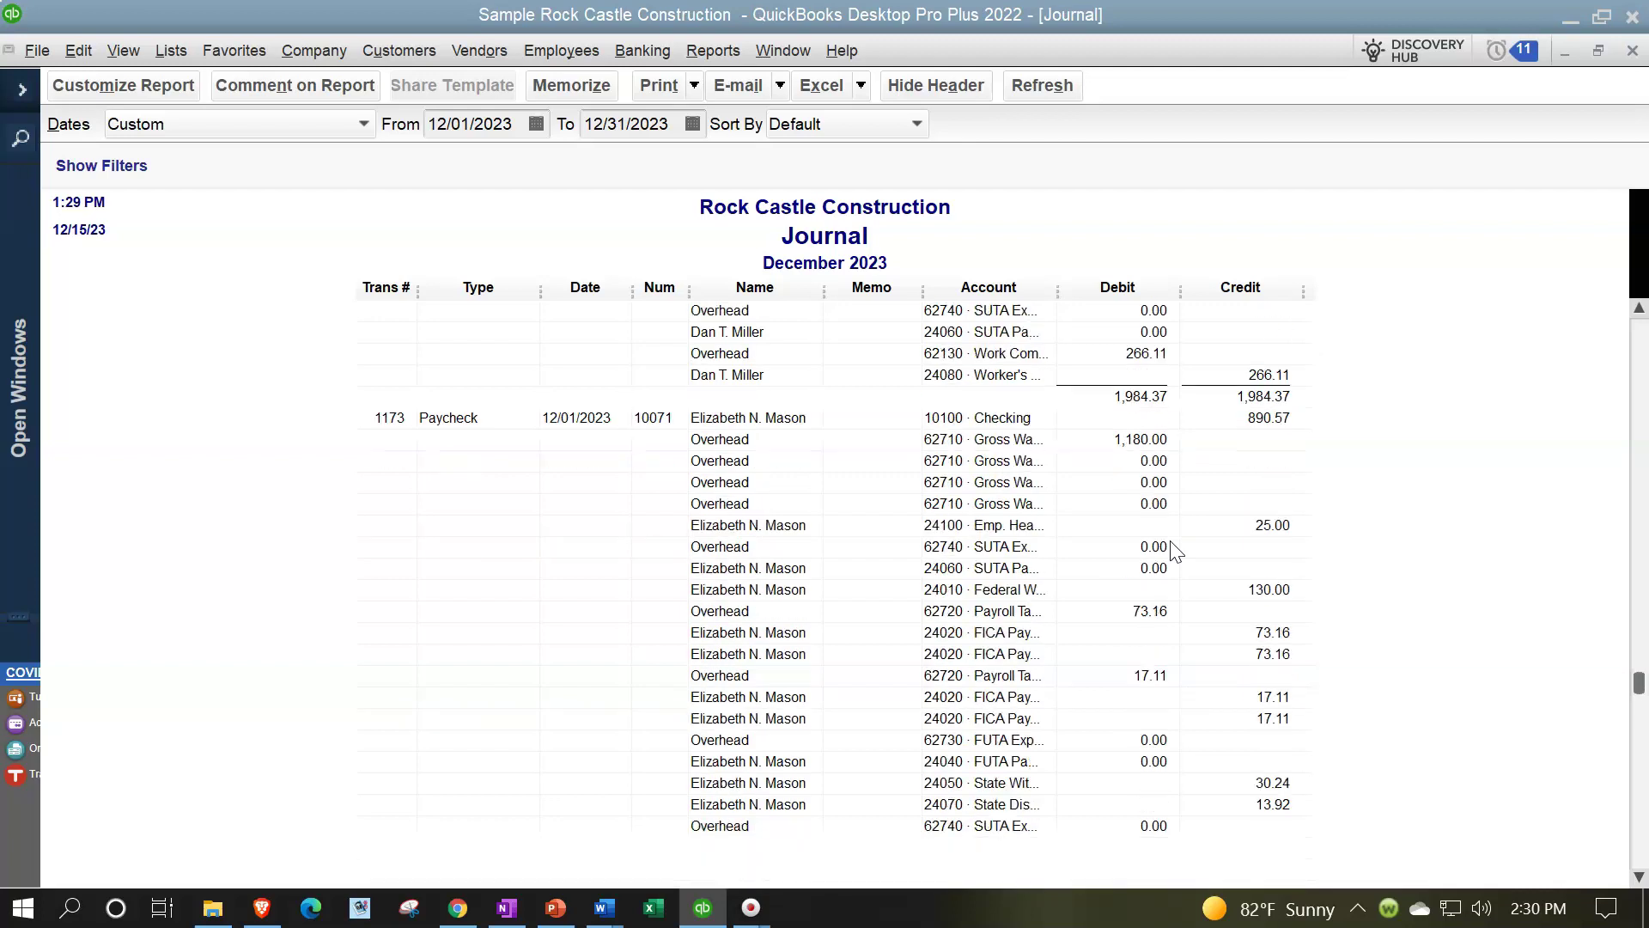
{"action": "scroll", "coordinate": [1174, 550], "scroll_direction": "down", "scroll_amount": 20}
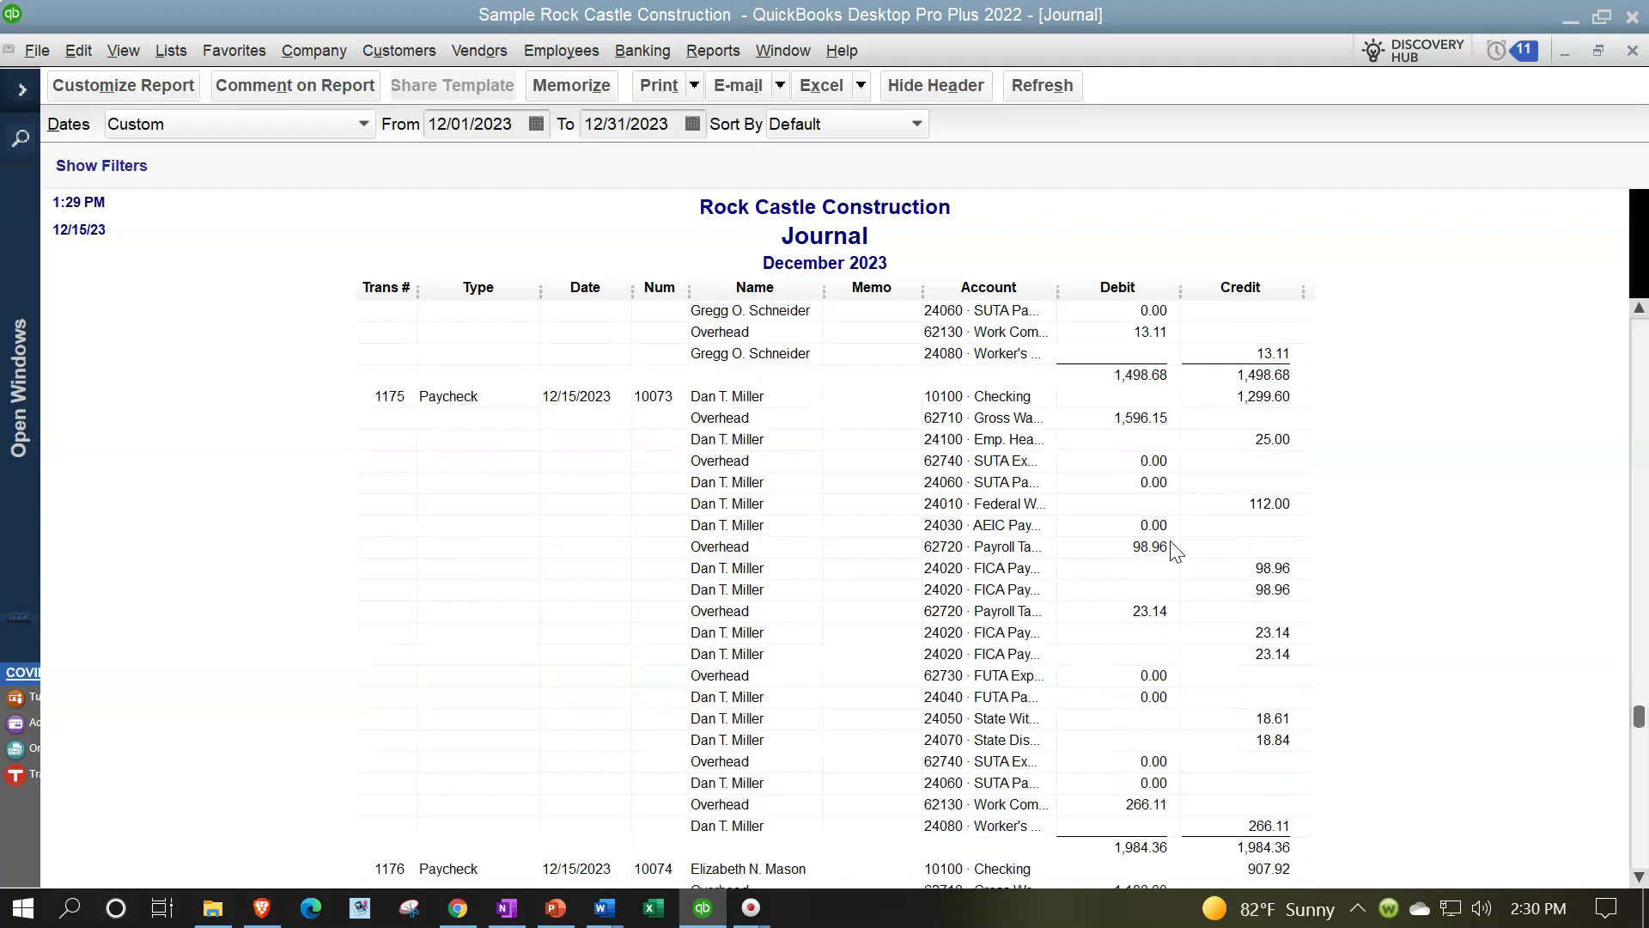
{"action": "scroll", "coordinate": [1173, 550], "scroll_direction": "down", "scroll_amount": 20}
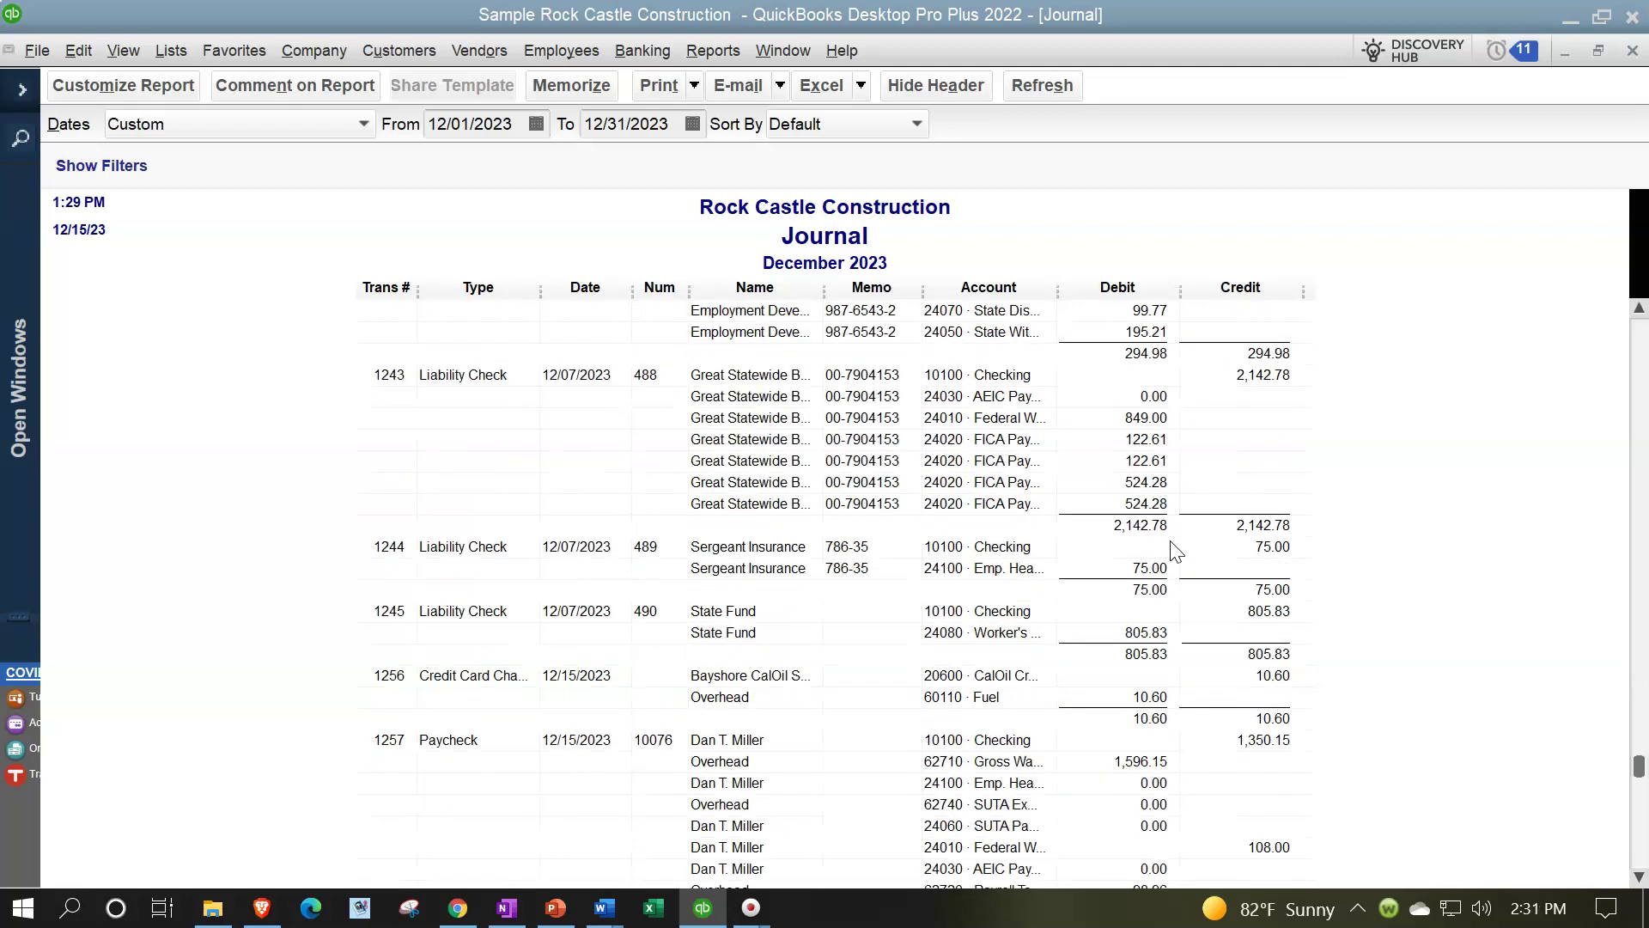
{"action": "left_click_drag", "start_coordinate": [1639, 767], "coordinate": [1639, 330]}
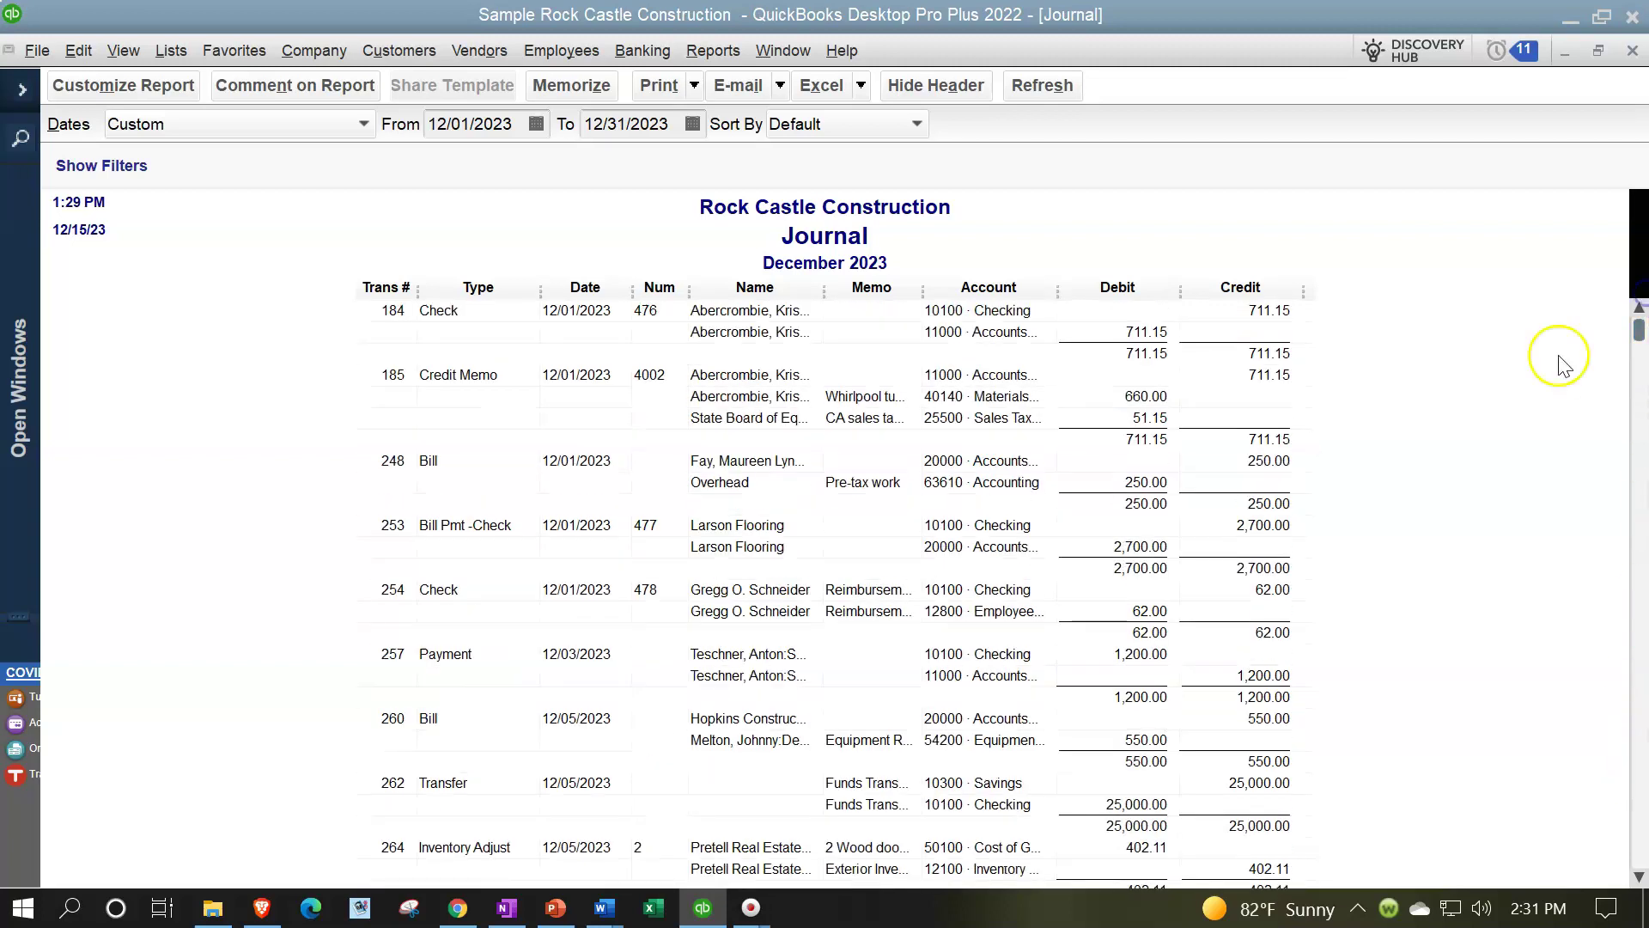
Step: Export the Journal report to a new Excel worksheet
{"action": "left_click", "coordinate": [860, 85]}
{"action": "left_click", "coordinate": [860, 118]}
{"action": "left_click", "coordinate": [729, 633]}
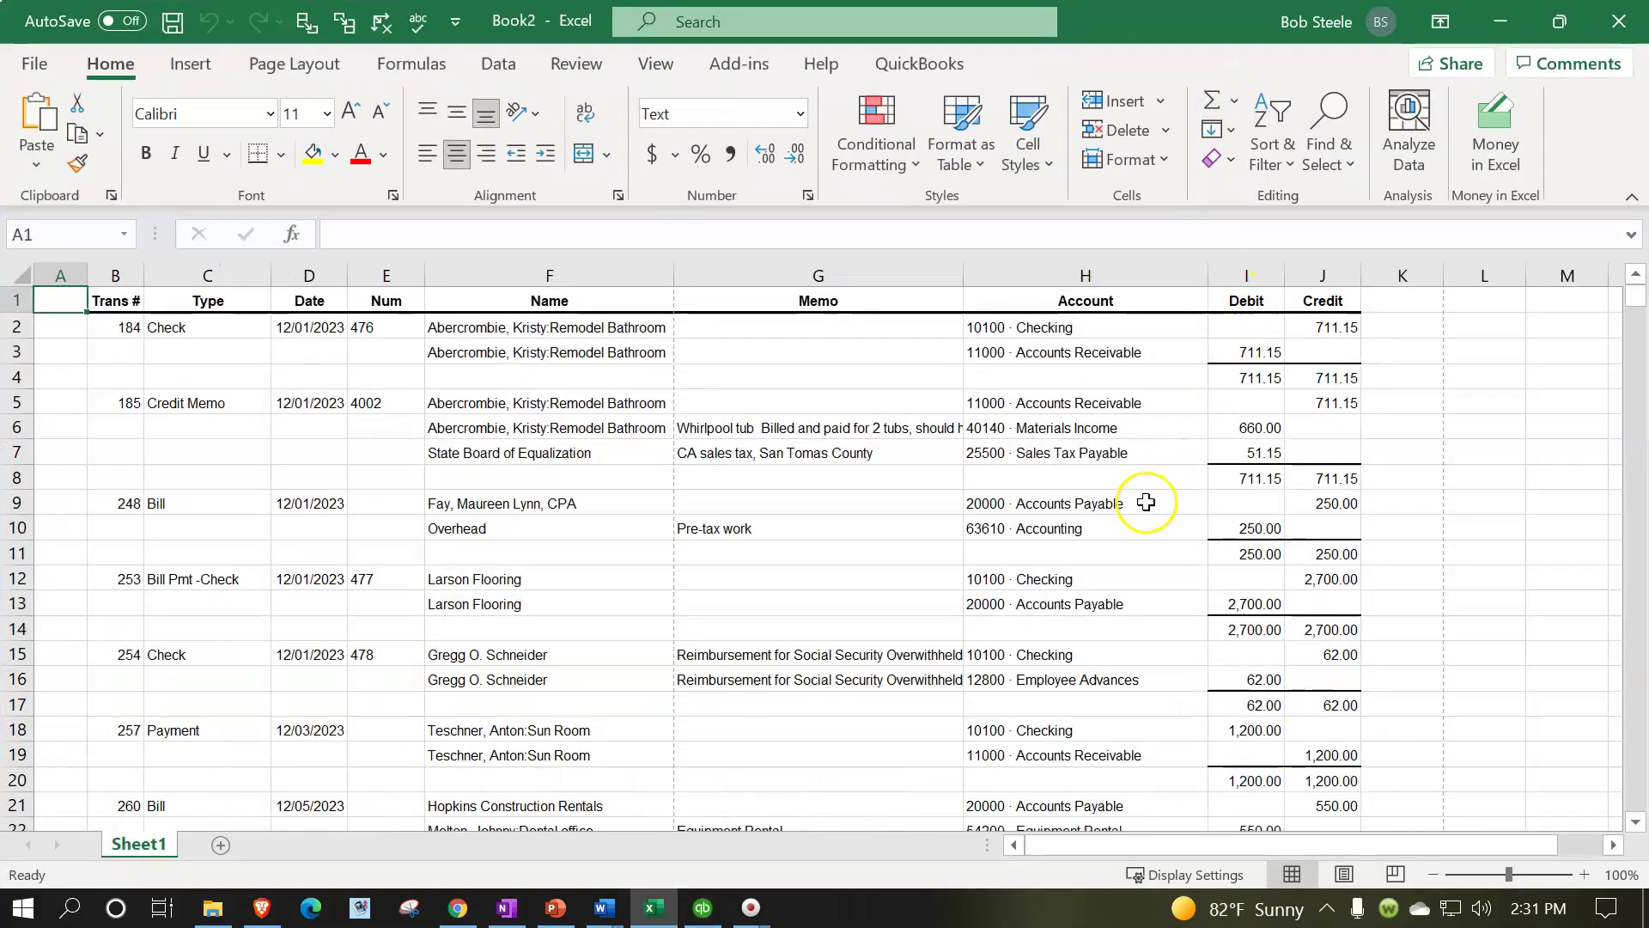
Step: Examine the account, debit and credit cells of the first transactions in the exported worksheet
{"action": "left_click", "coordinate": [1147, 502]}
{"action": "left_click_drag", "start_coordinate": [1085, 328], "coordinate": [1087, 356]}
{"action": "mouse_move", "coordinate": [1258, 343]}
{"action": "left_mouse_down"}
{"action": "mouse_move", "coordinate": [1270, 324]}
{"action": "mouse_move", "coordinate": [1254, 356]}
{"action": "left_mouse_up"}
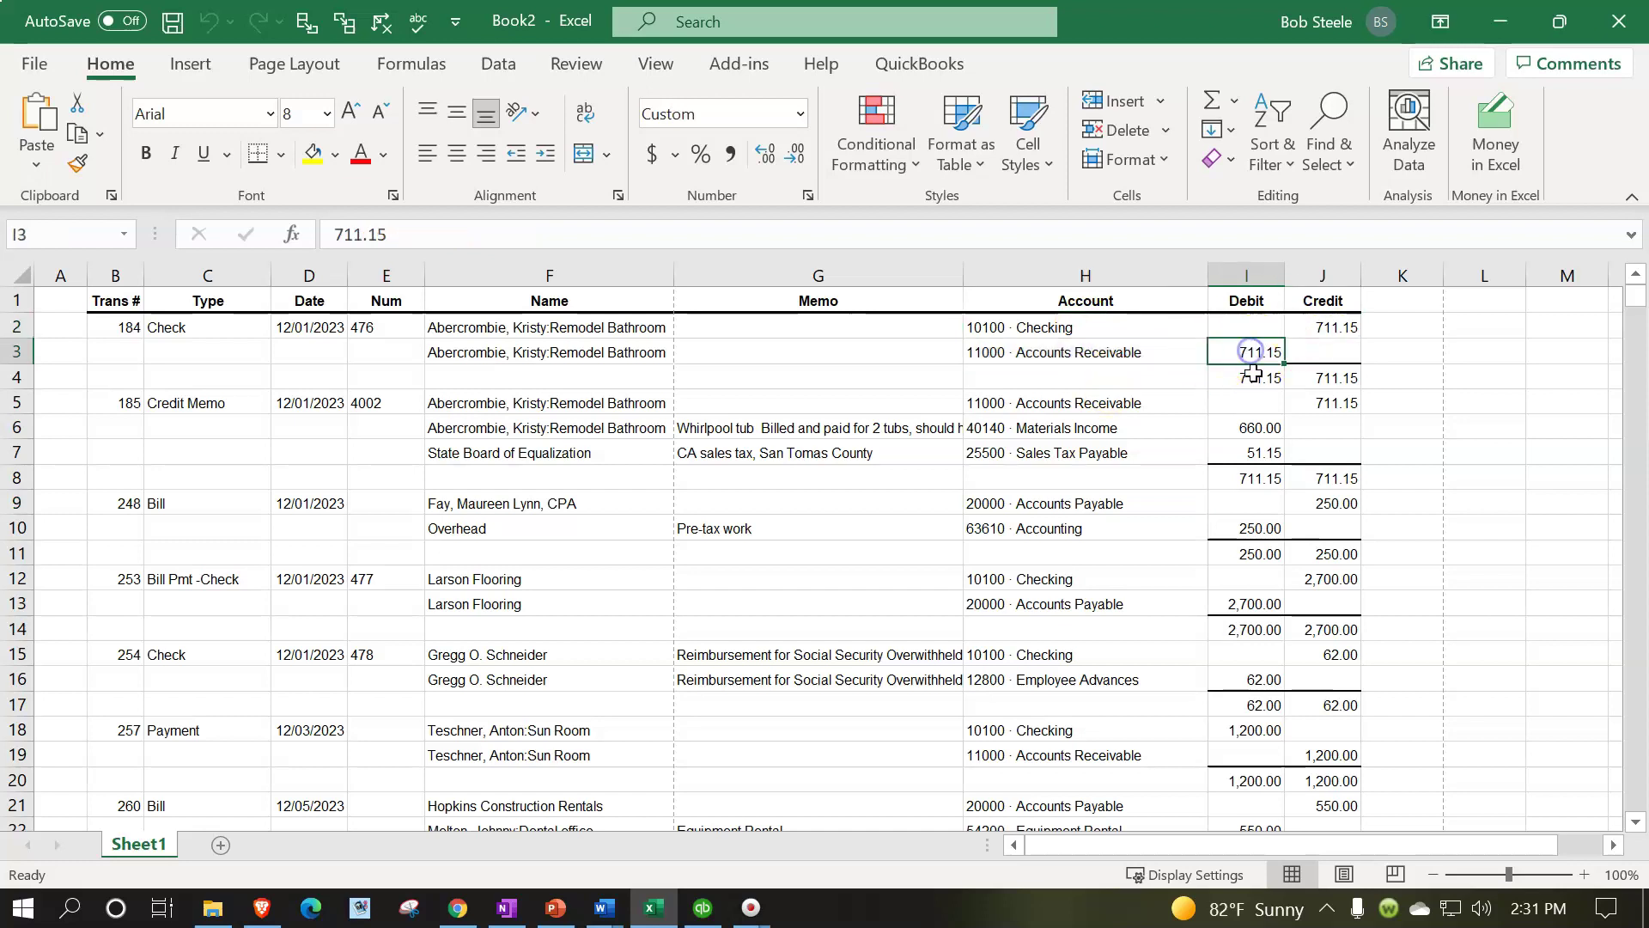
{"action": "left_click", "coordinate": [1254, 375]}
{"action": "left_click_drag", "start_coordinate": [1139, 403], "coordinate": [1127, 453]}
{"action": "left_click_drag", "start_coordinate": [1062, 335], "coordinate": [1056, 748]}
Step: Enter a COUNTA formula in cell H822 to count the non-empty Account cells of the exported journal
{"action": "left_click", "coordinate": [1056, 753]}
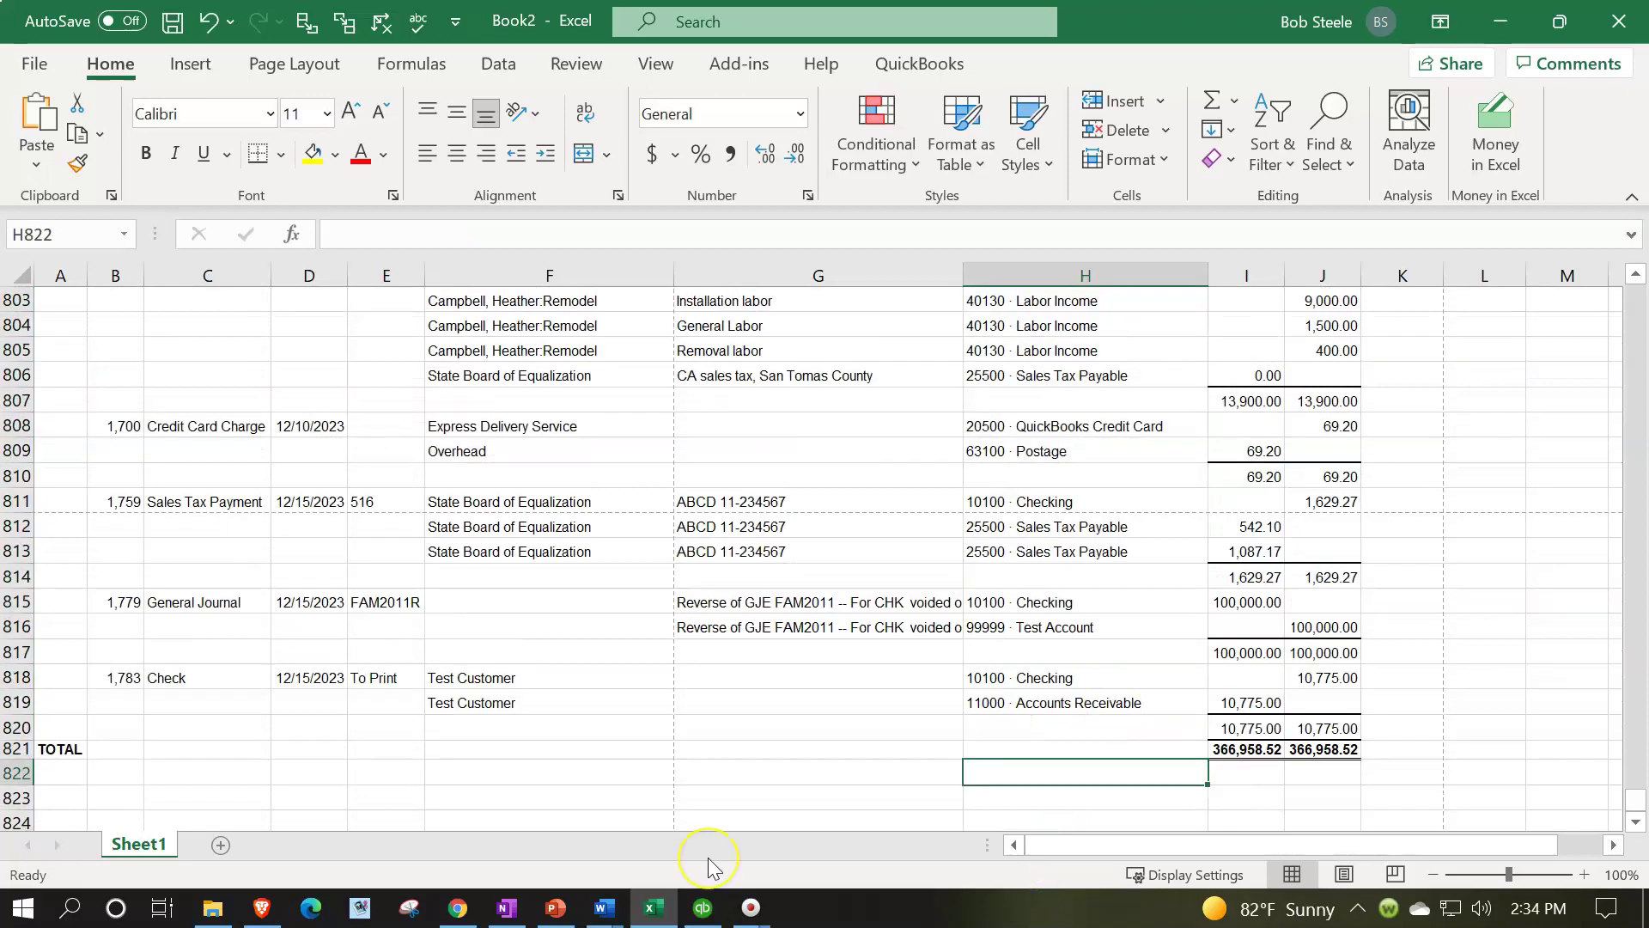
{"action": "type", "text": "=count"}
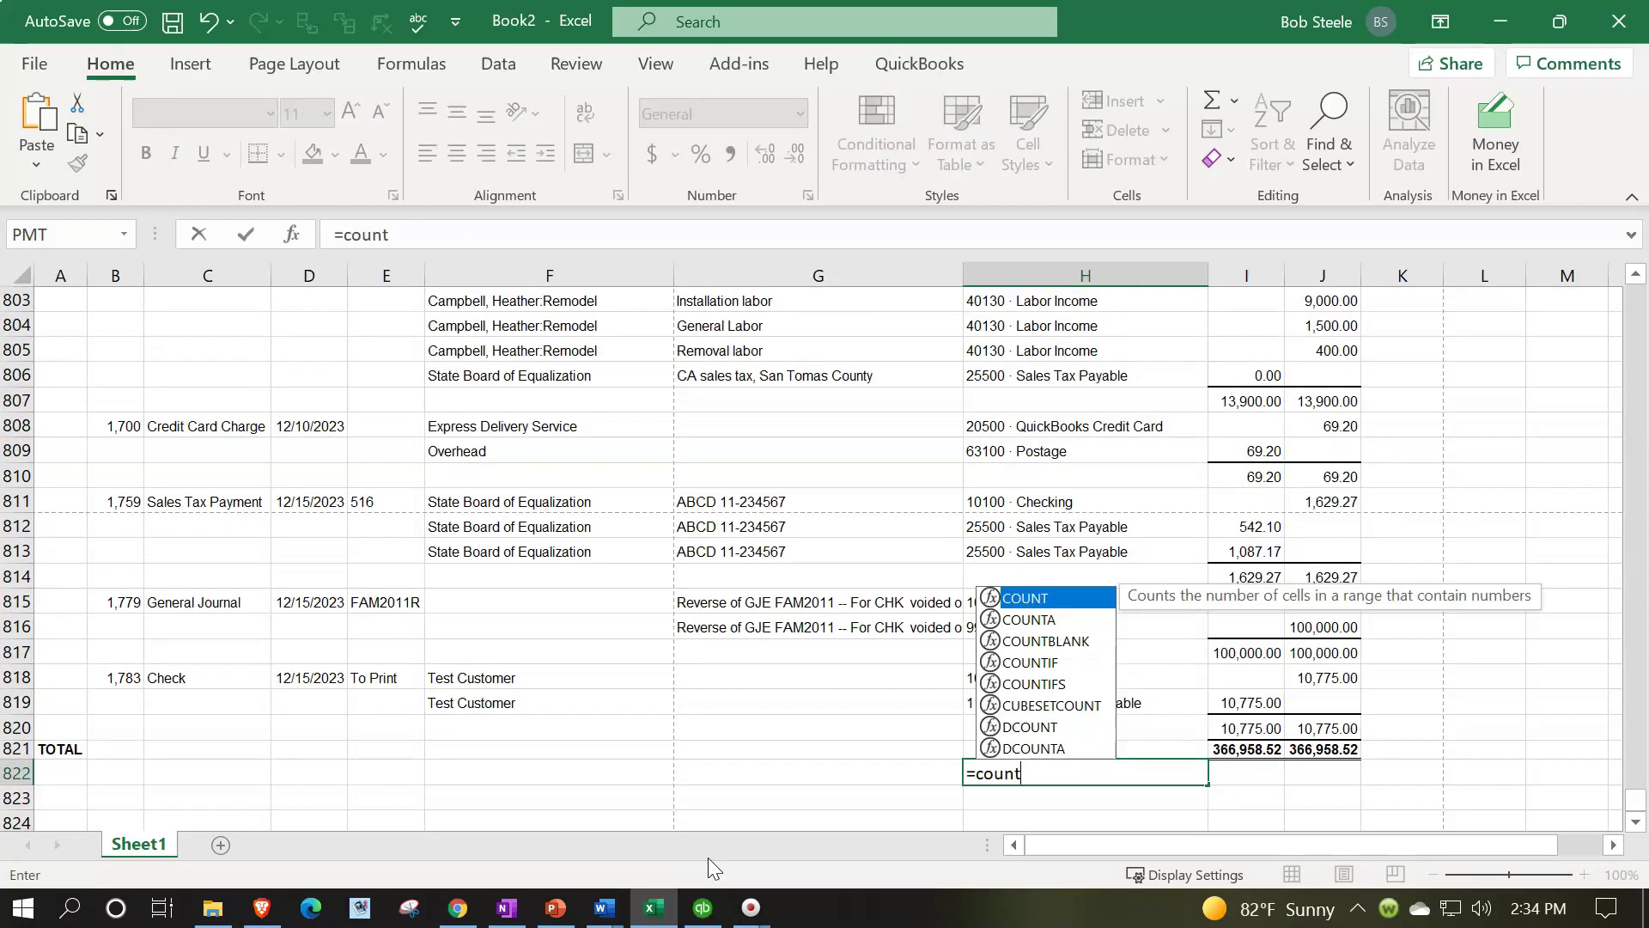
{"action": "left_click", "coordinate": [1042, 620]}
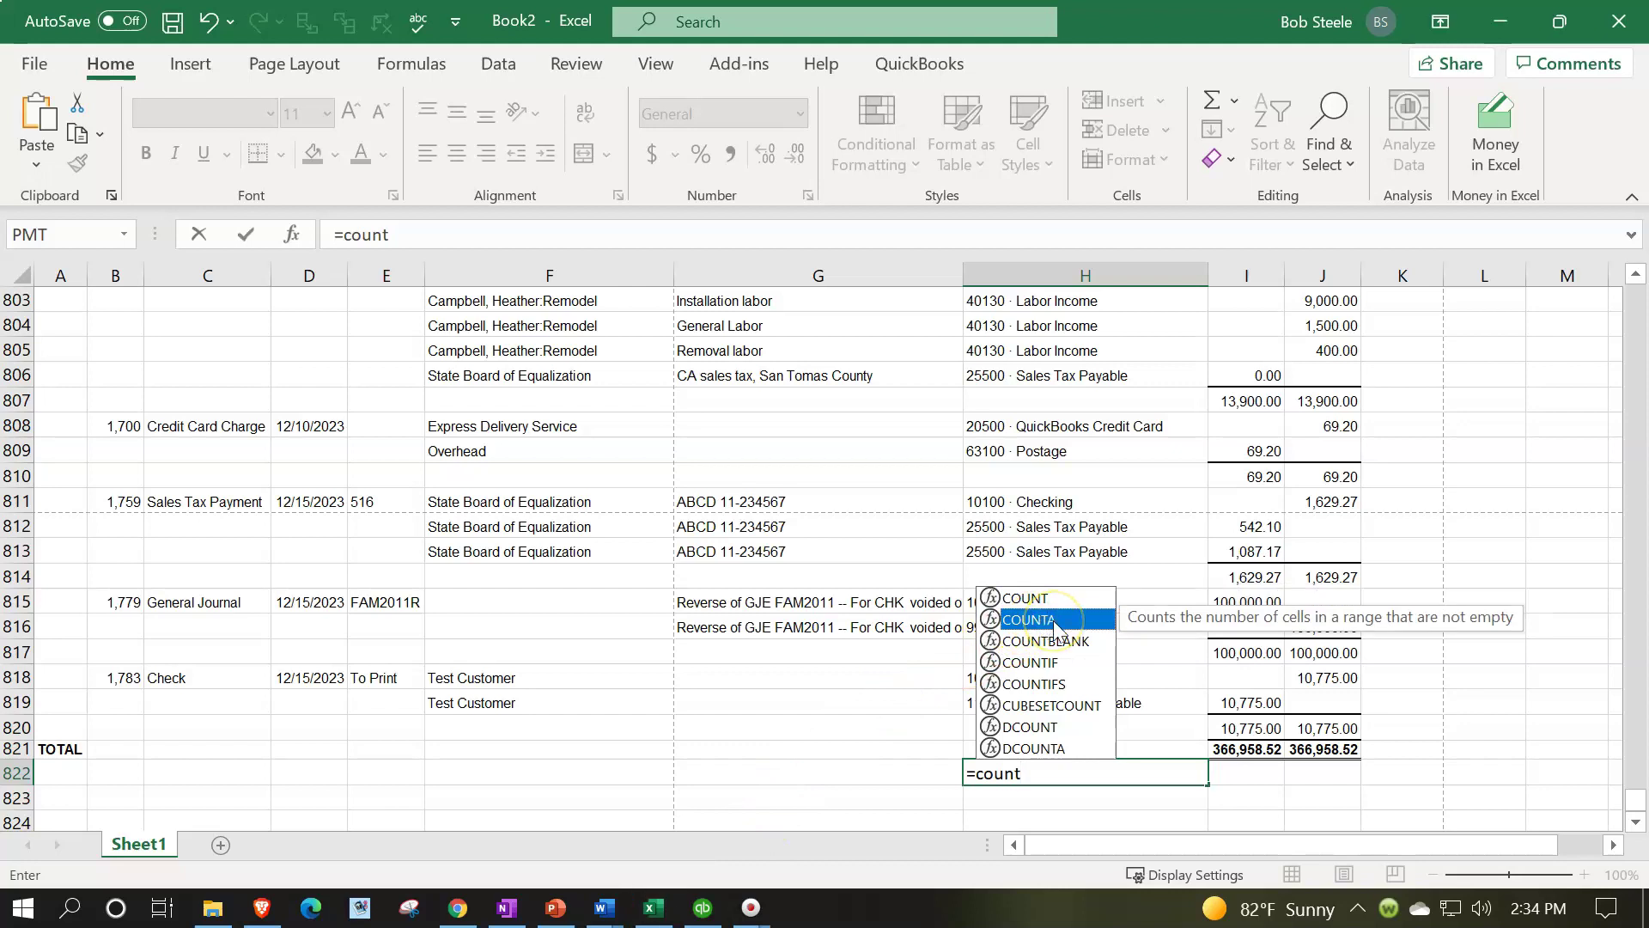
{"action": "double_click", "coordinate": [1048, 620]}
{"action": "left_click_drag", "start_coordinate": [1045, 727], "coordinate": [1097, 327]}
{"action": "key", "text": "Return"}
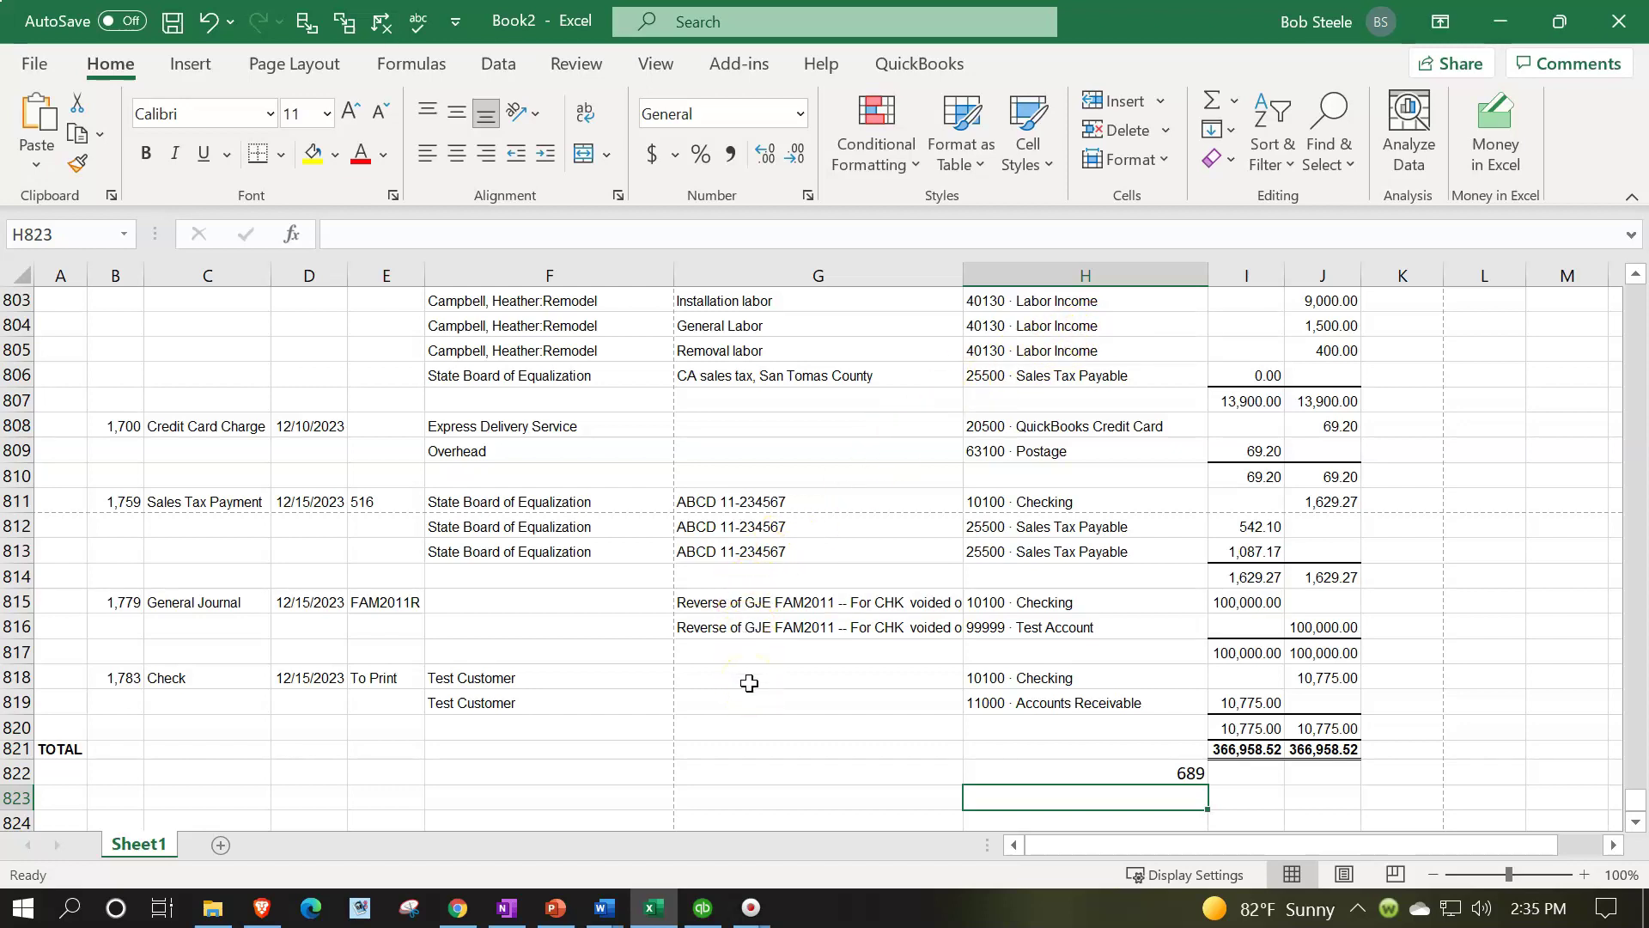
Step: Switch back to QuickBooks and widen the Journal report's Account column to show the full account names
{"action": "left_click", "coordinate": [703, 907]}
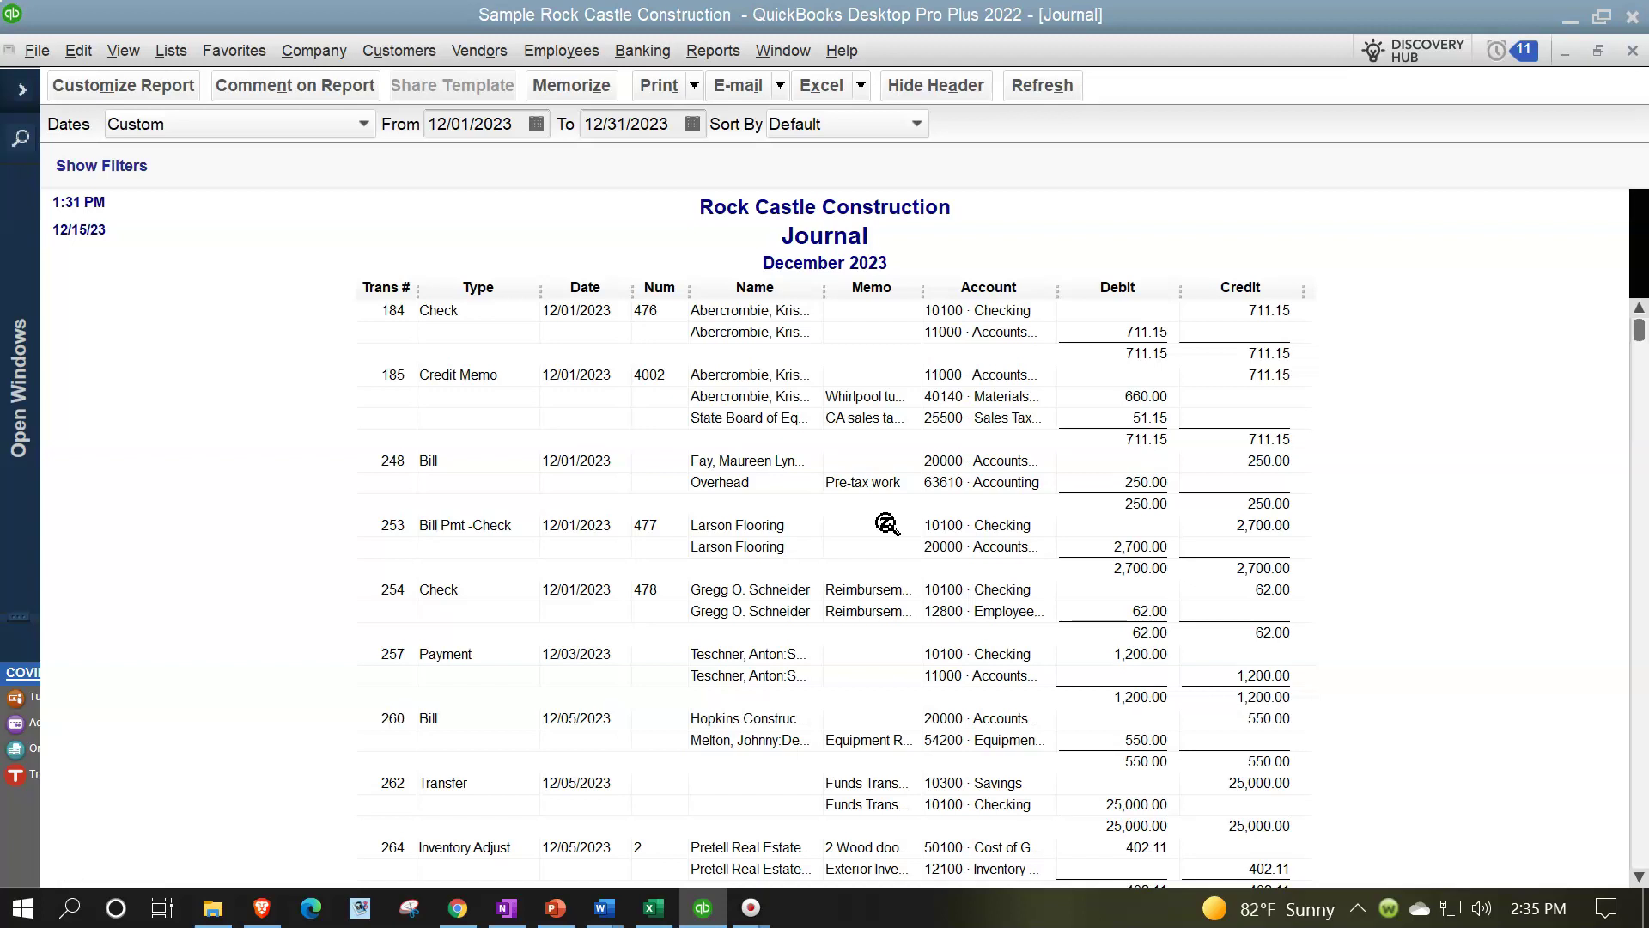
{"action": "left_click", "coordinate": [579, 469]}
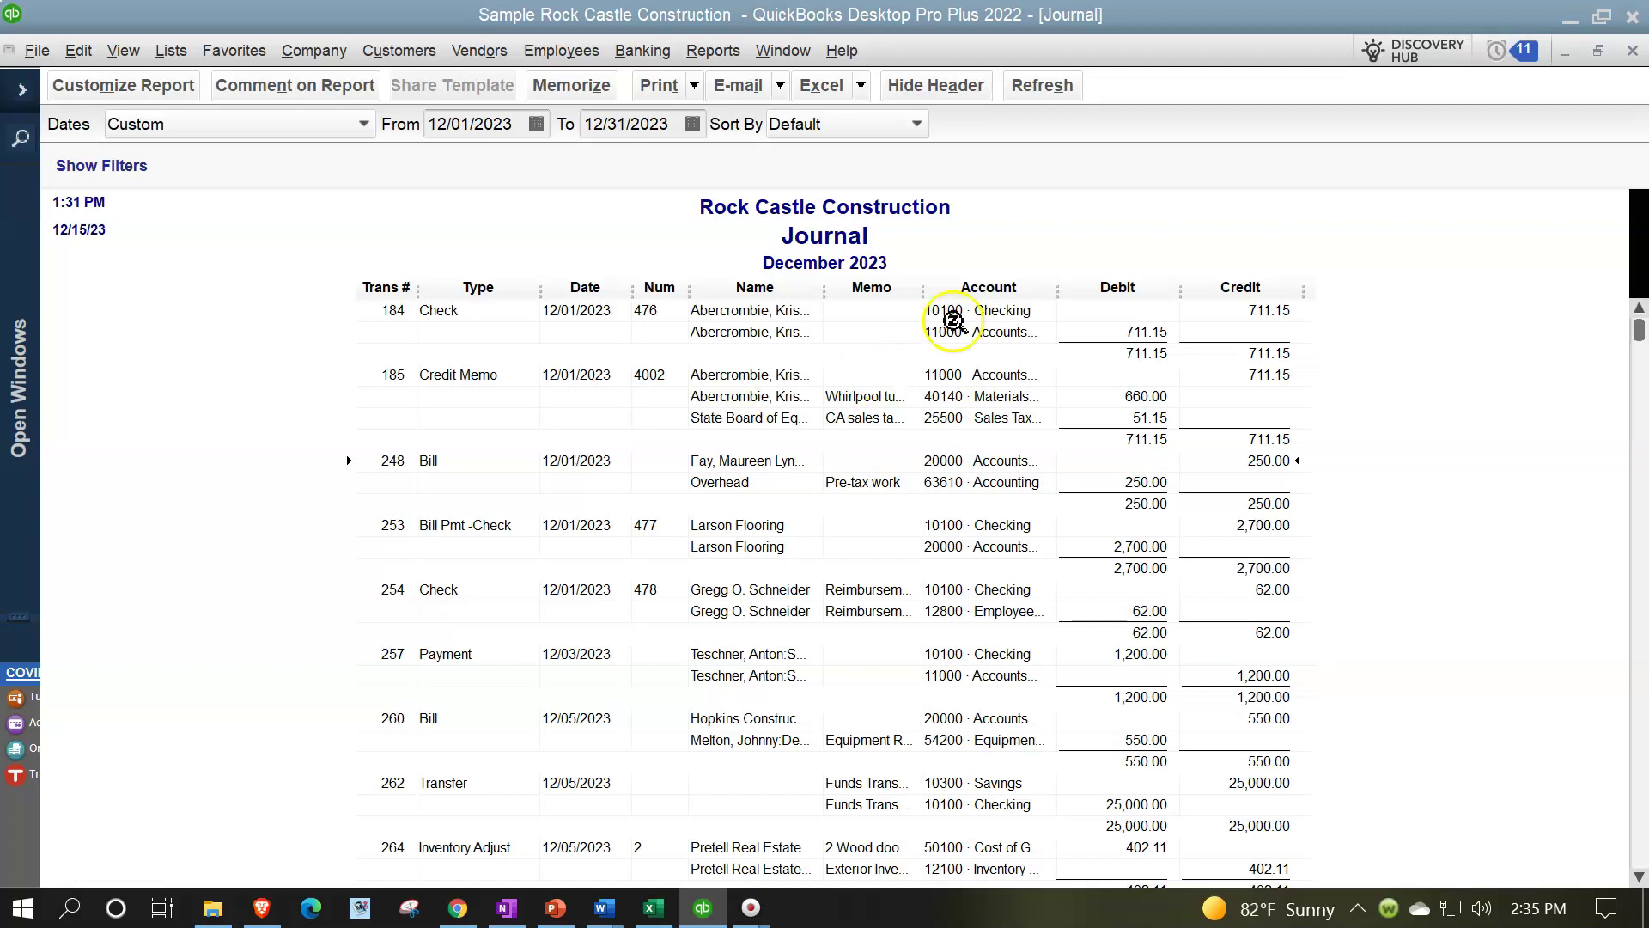
{"action": "left_click_drag", "start_coordinate": [1059, 288], "coordinate": [1164, 286]}
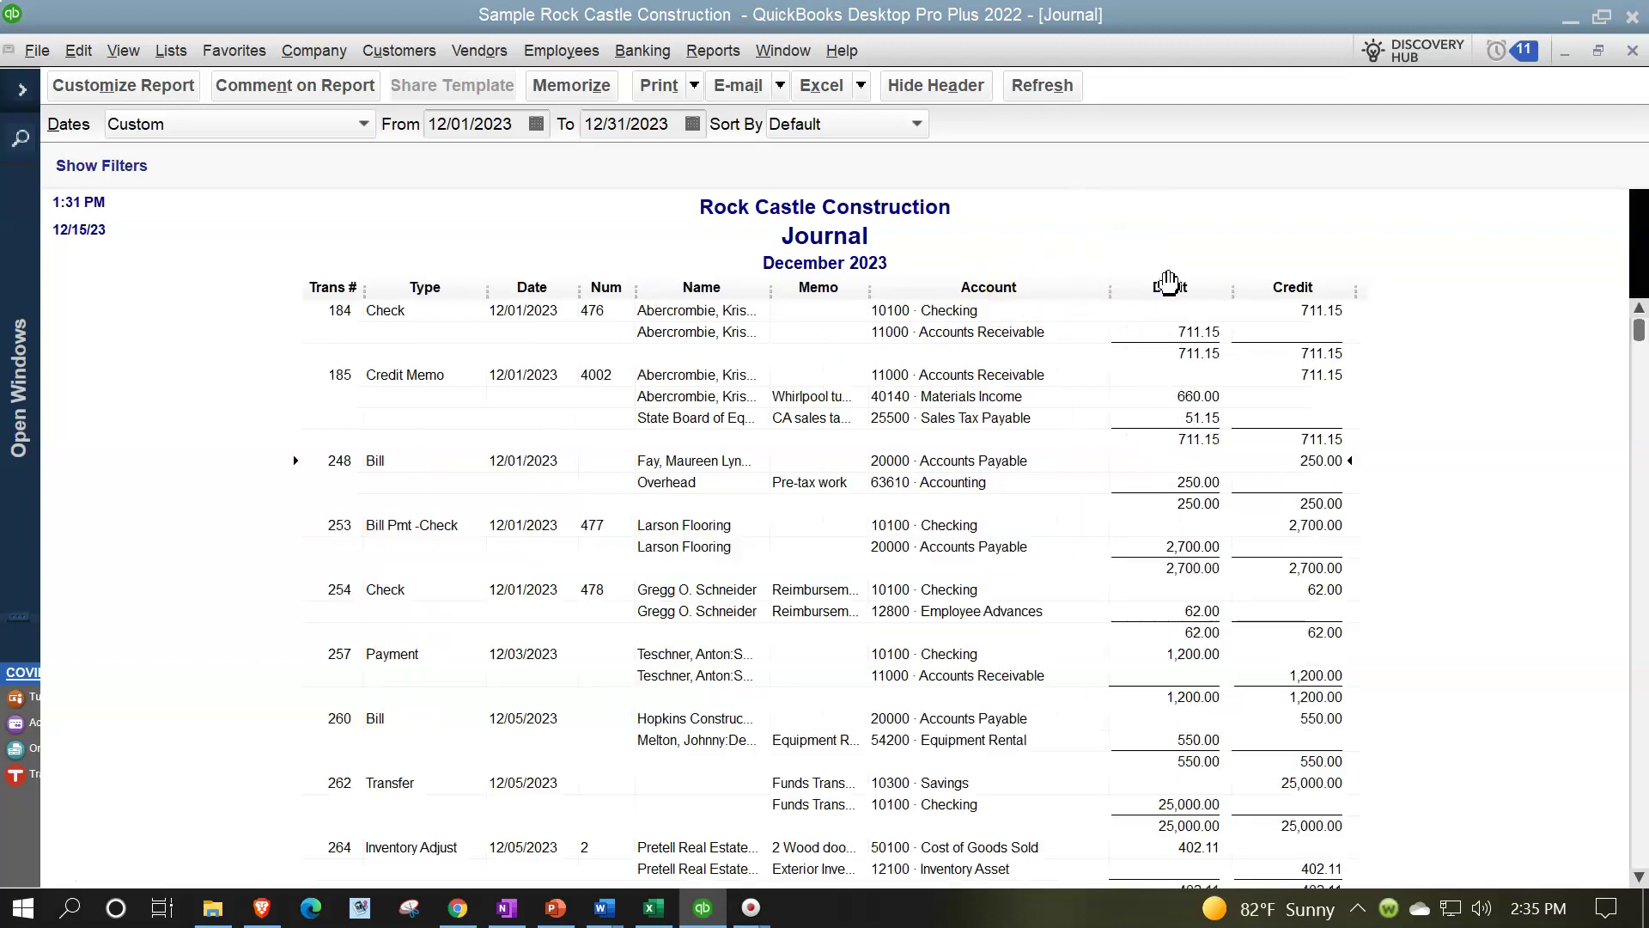
Step: Examine how debits and credits offset in the Journal's bill, payment, transfer and bill payment entries, then return to the first transaction
{"action": "left_click", "coordinate": [957, 482]}
{"action": "left_click", "coordinate": [1306, 462]}
{"action": "left_click", "coordinate": [1185, 485]}
{"action": "scroll", "coordinate": [1181, 483], "scroll_direction": "down", "scroll_amount": 2}
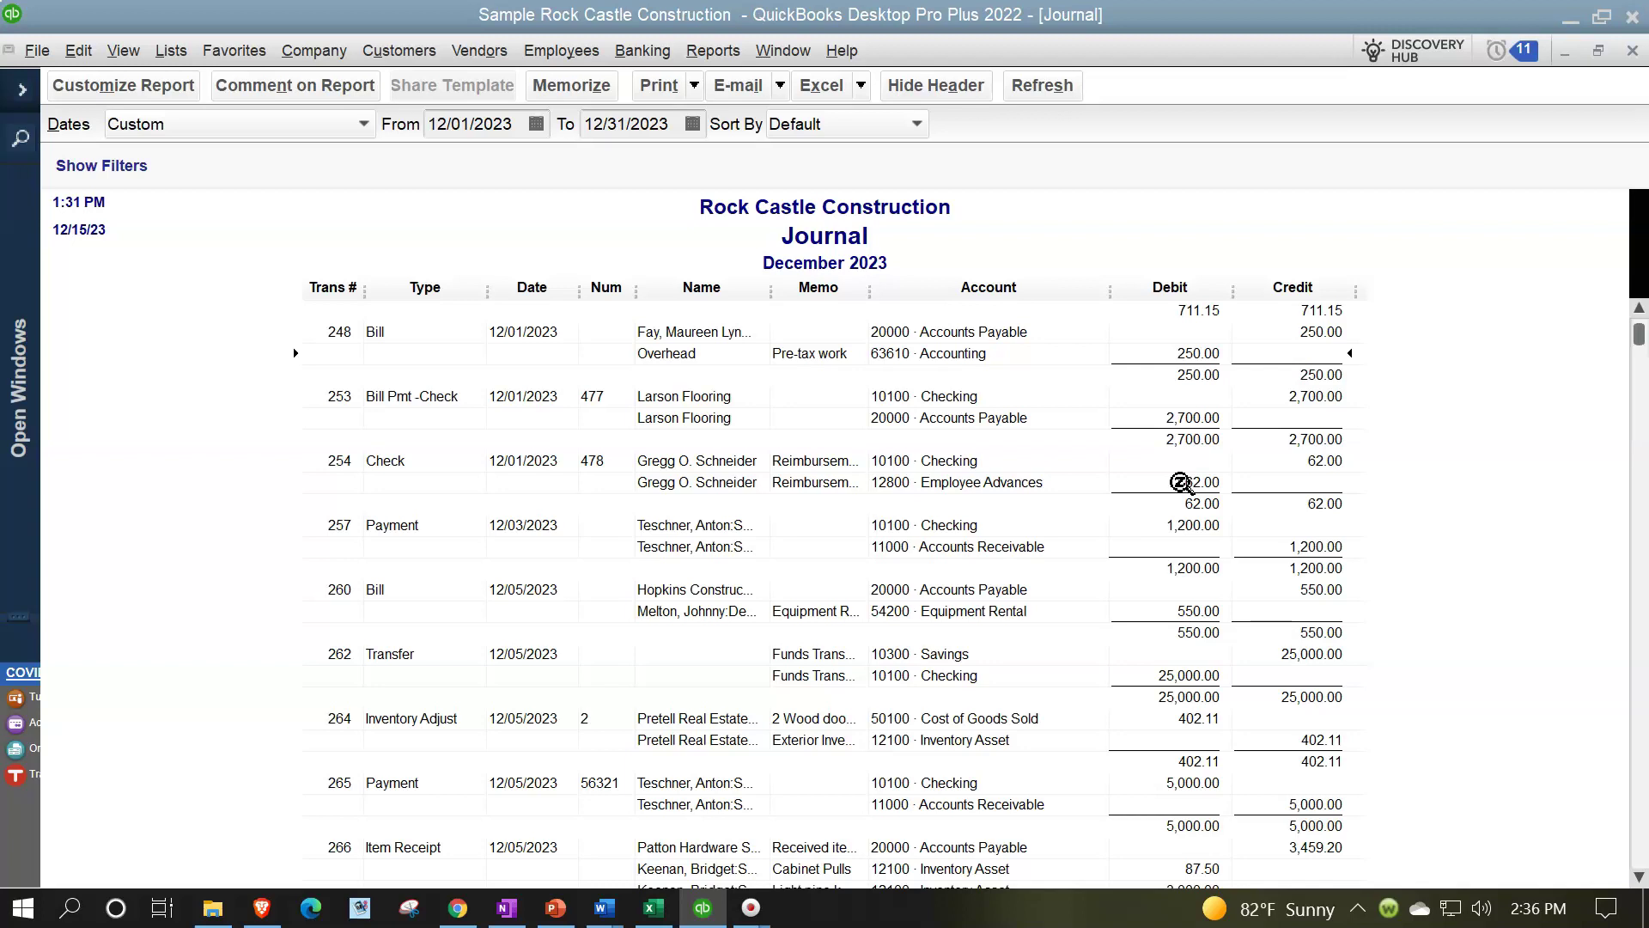
{"action": "left_click", "coordinate": [1192, 520]}
{"action": "scroll", "coordinate": [1302, 547], "scroll_direction": "down", "scroll_amount": 1}
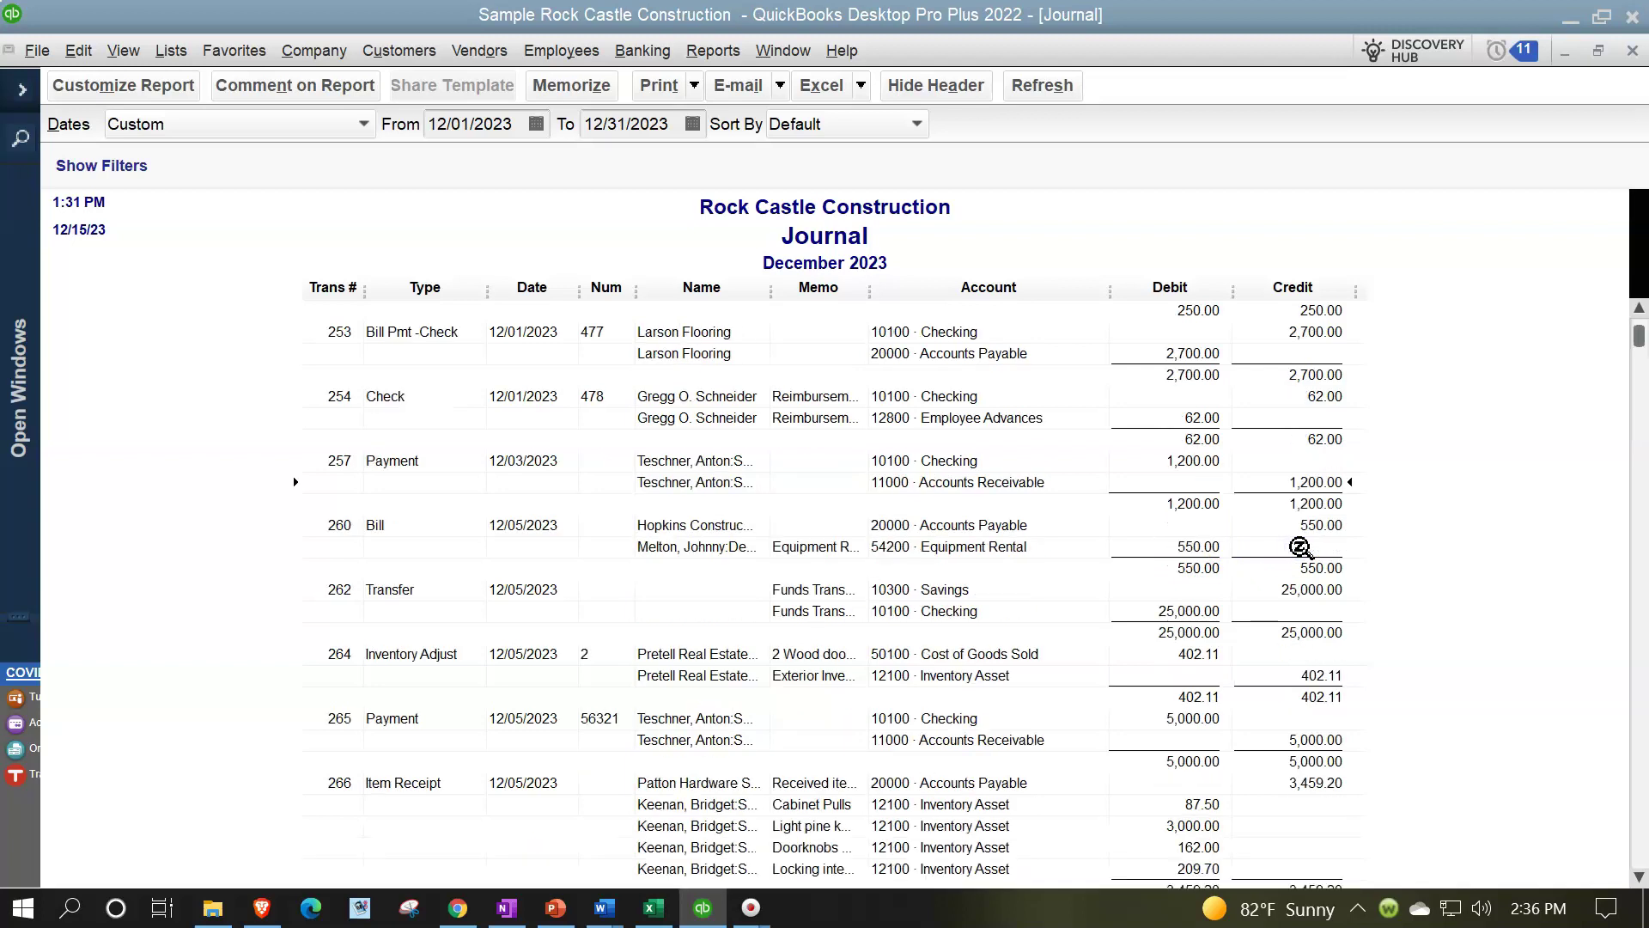
{"action": "scroll", "coordinate": [1302, 548], "scroll_direction": "down", "scroll_amount": 4}
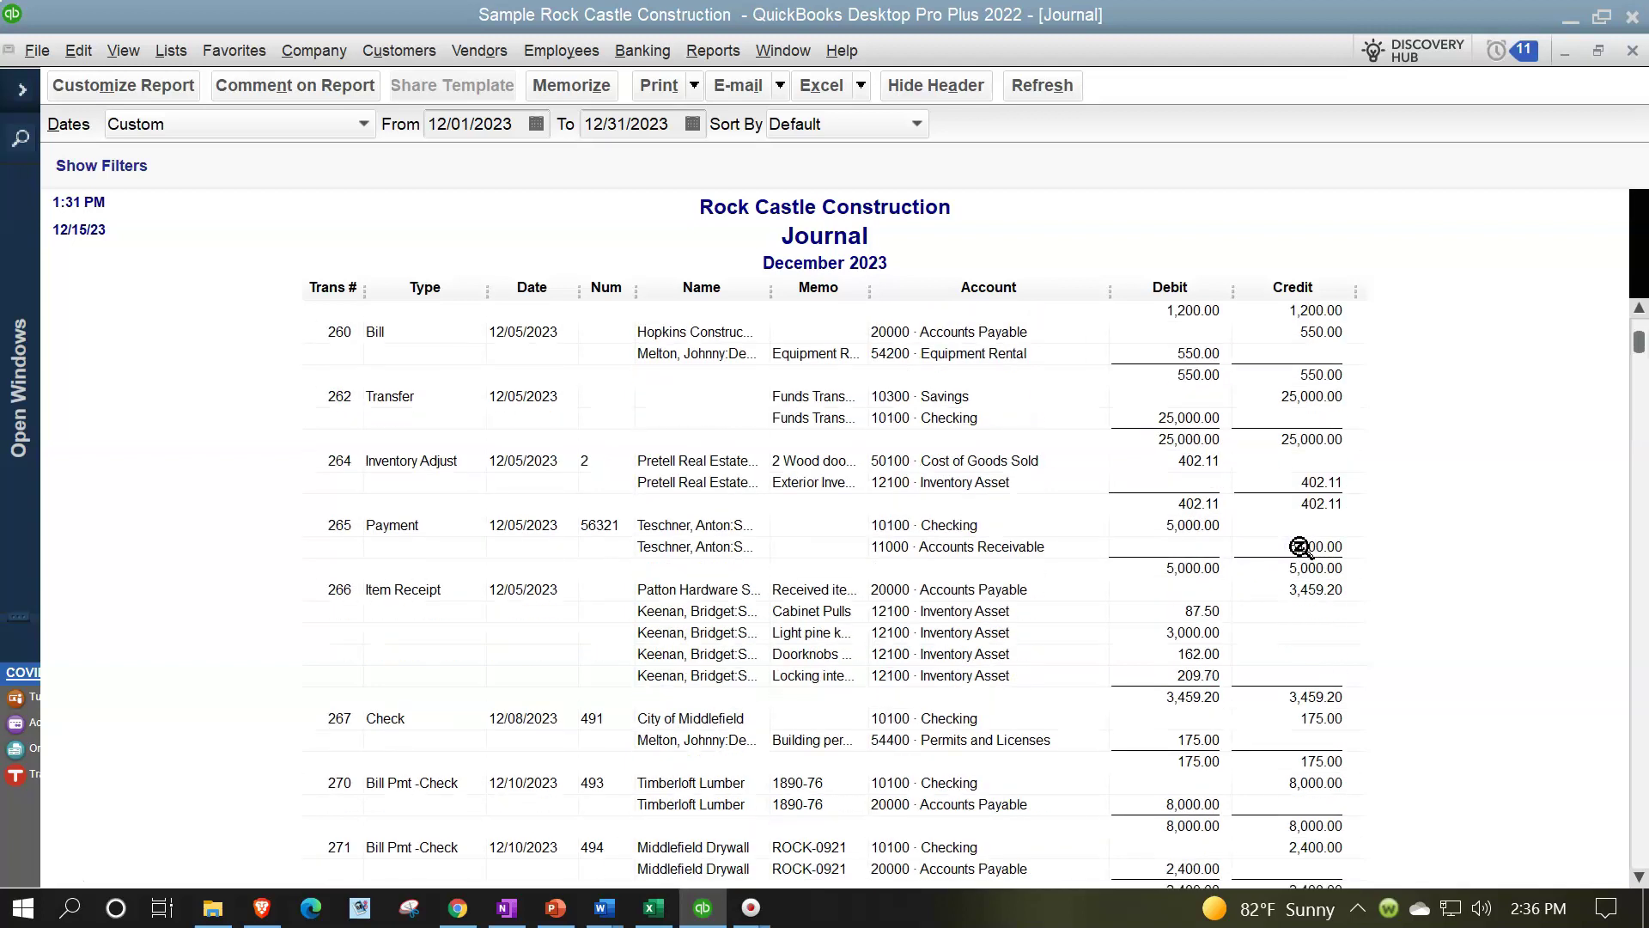
{"action": "scroll", "coordinate": [1301, 547], "scroll_direction": "down", "scroll_amount": 3}
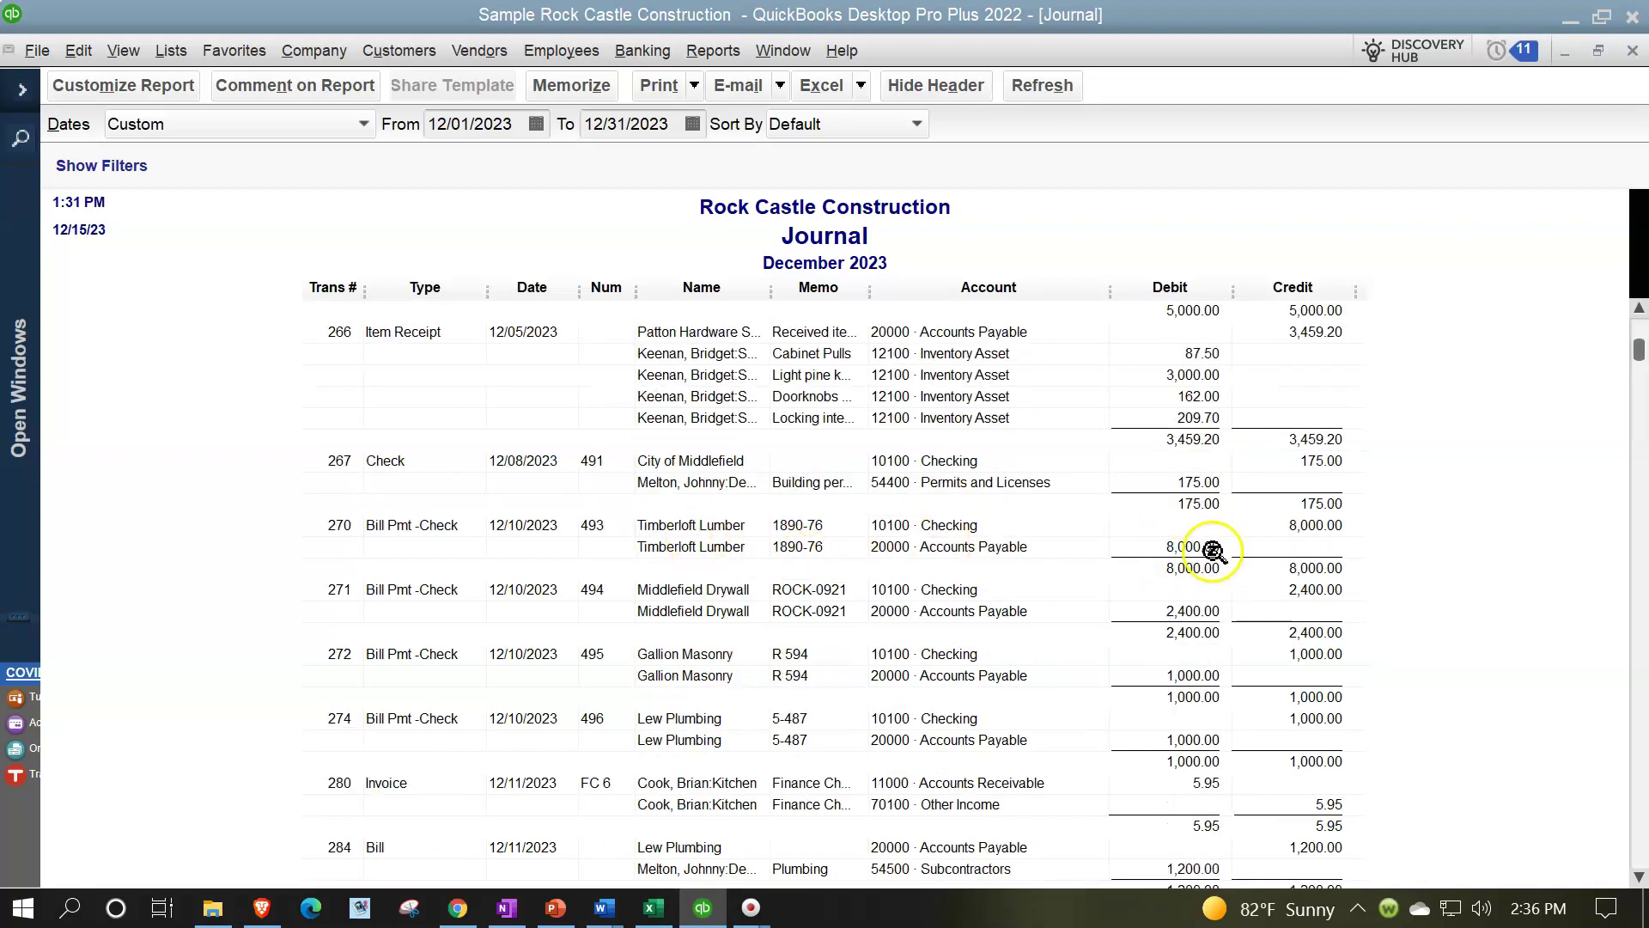
{"action": "left_click", "coordinate": [1295, 526]}
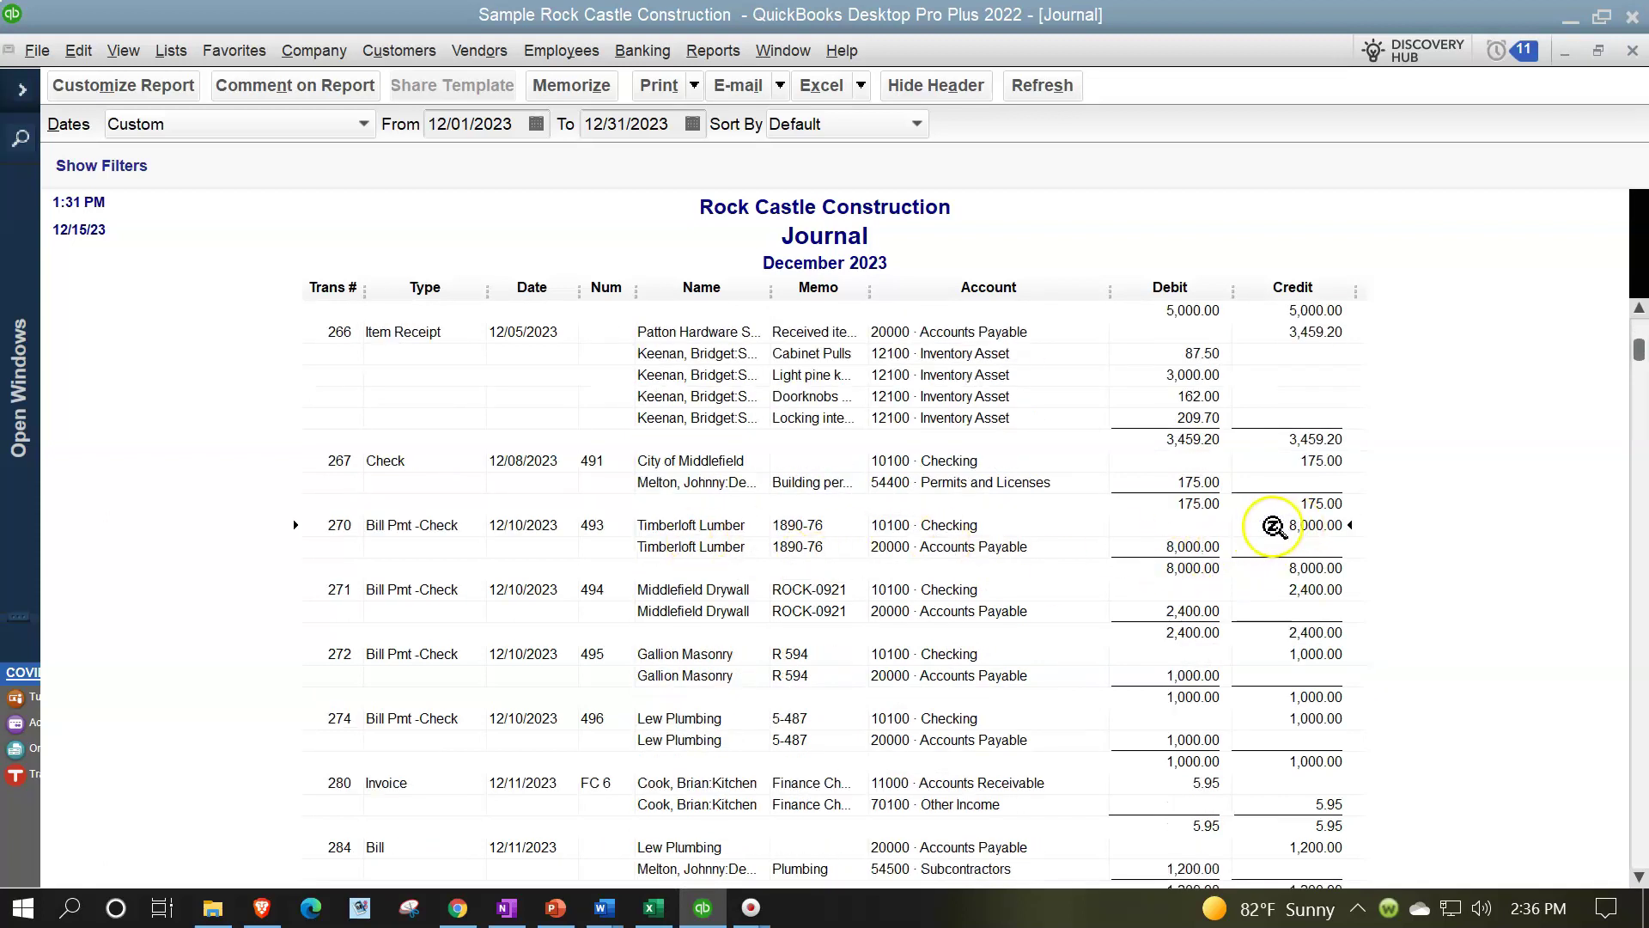
{"action": "left_click", "coordinate": [1184, 548]}
{"action": "scroll", "coordinate": [1183, 548], "scroll_direction": "down", "scroll_amount": 1}
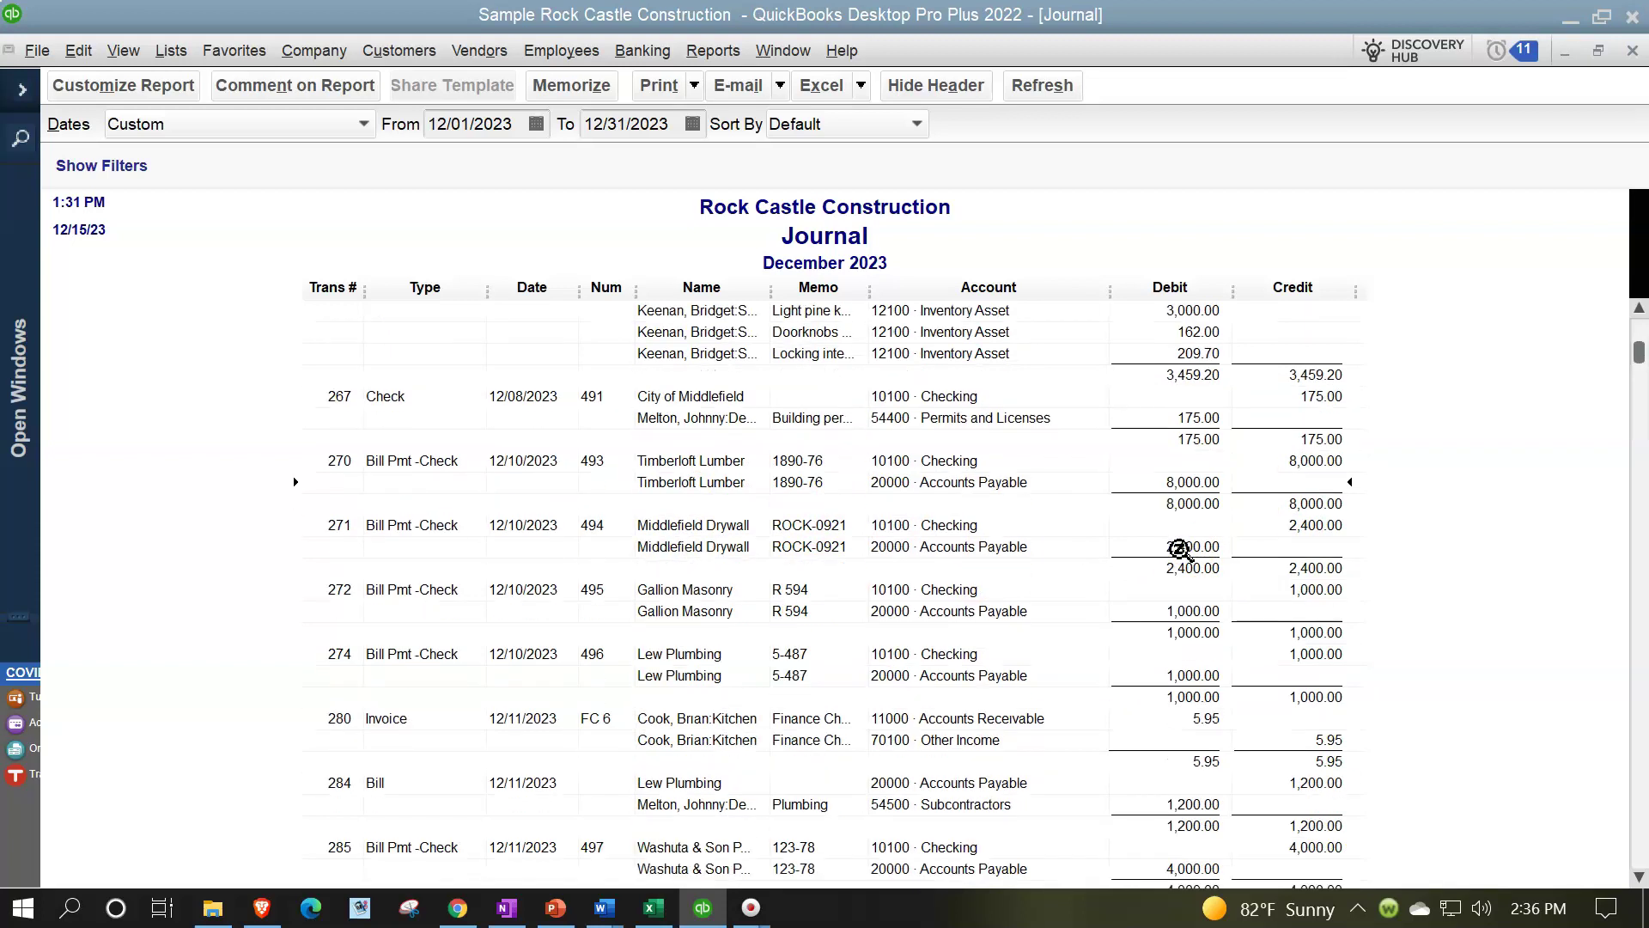
{"action": "scroll", "coordinate": [1182, 550], "scroll_direction": "down", "scroll_amount": 3}
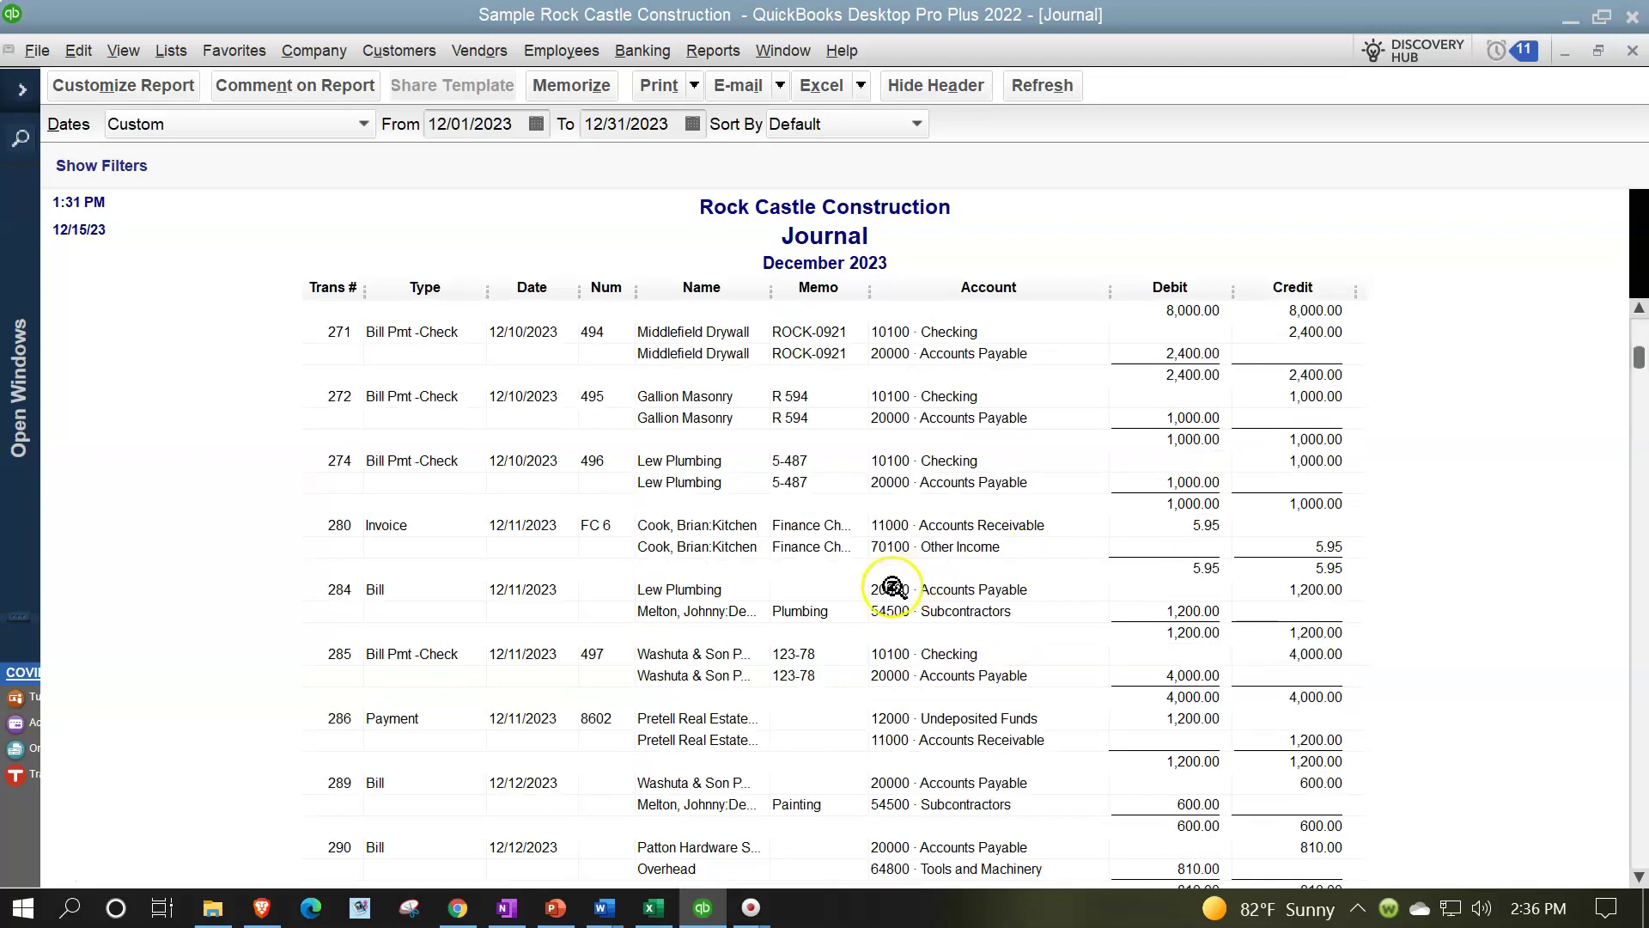
{"action": "scroll", "coordinate": [890, 583], "scroll_direction": "up", "scroll_amount": 6}
{"action": "scroll", "coordinate": [889, 583], "scroll_direction": "up", "scroll_amount": 9}
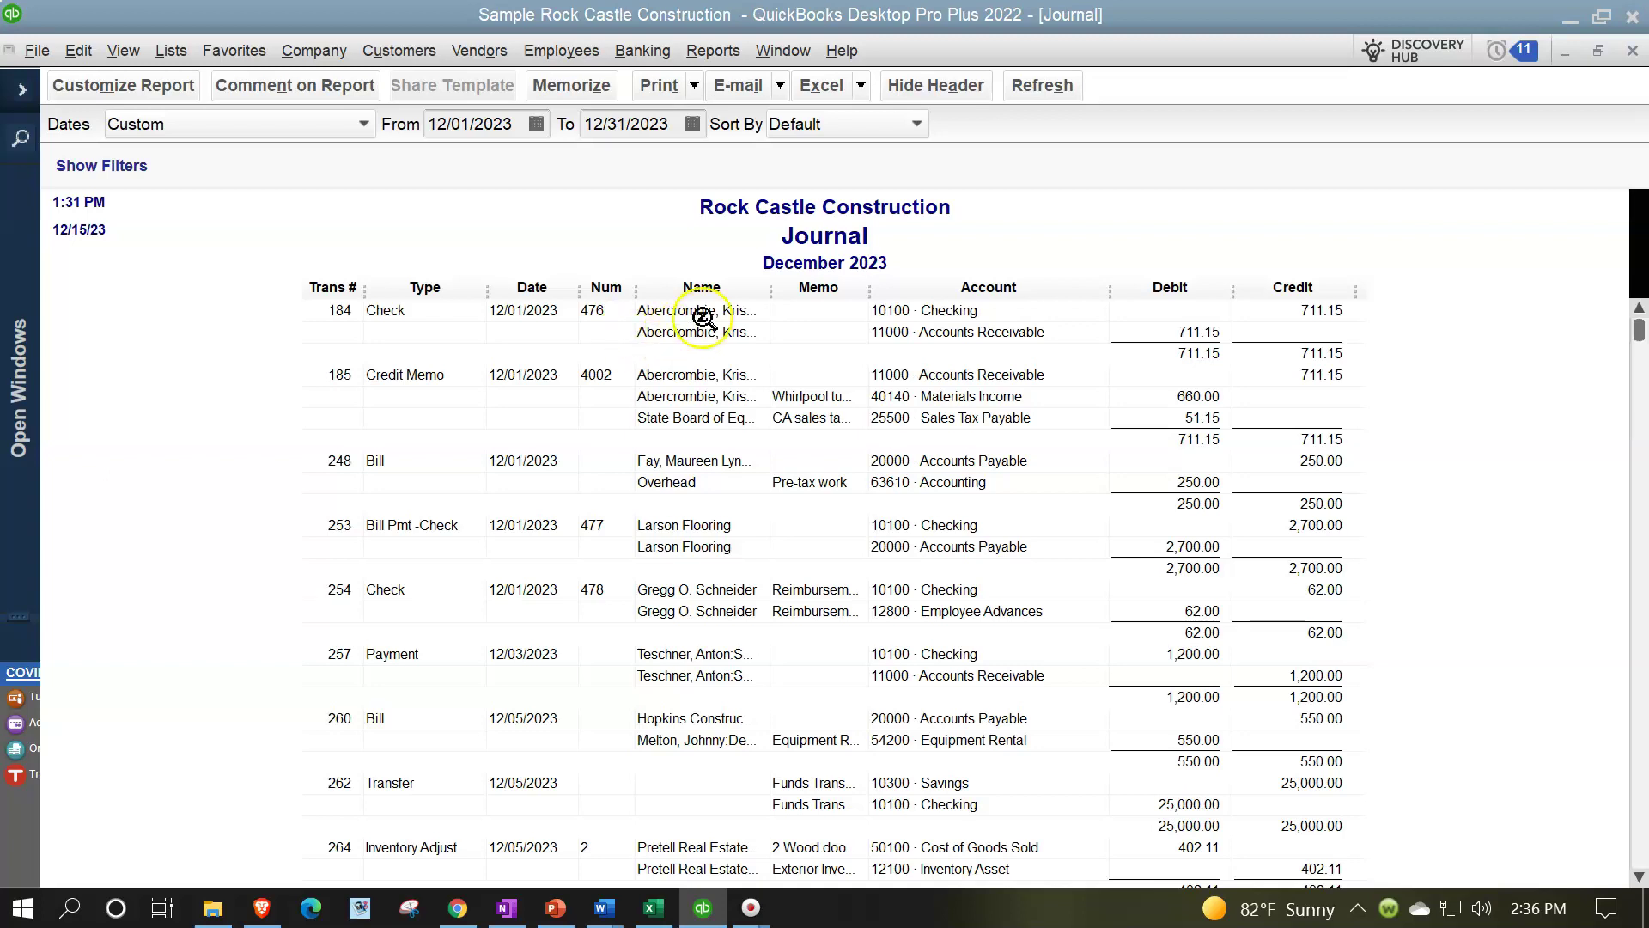
Step: Widen the Journal report's Name column and shrink the Memo column until it is hidden
{"action": "left_click_drag", "start_coordinate": [763, 290], "coordinate": [842, 281]}
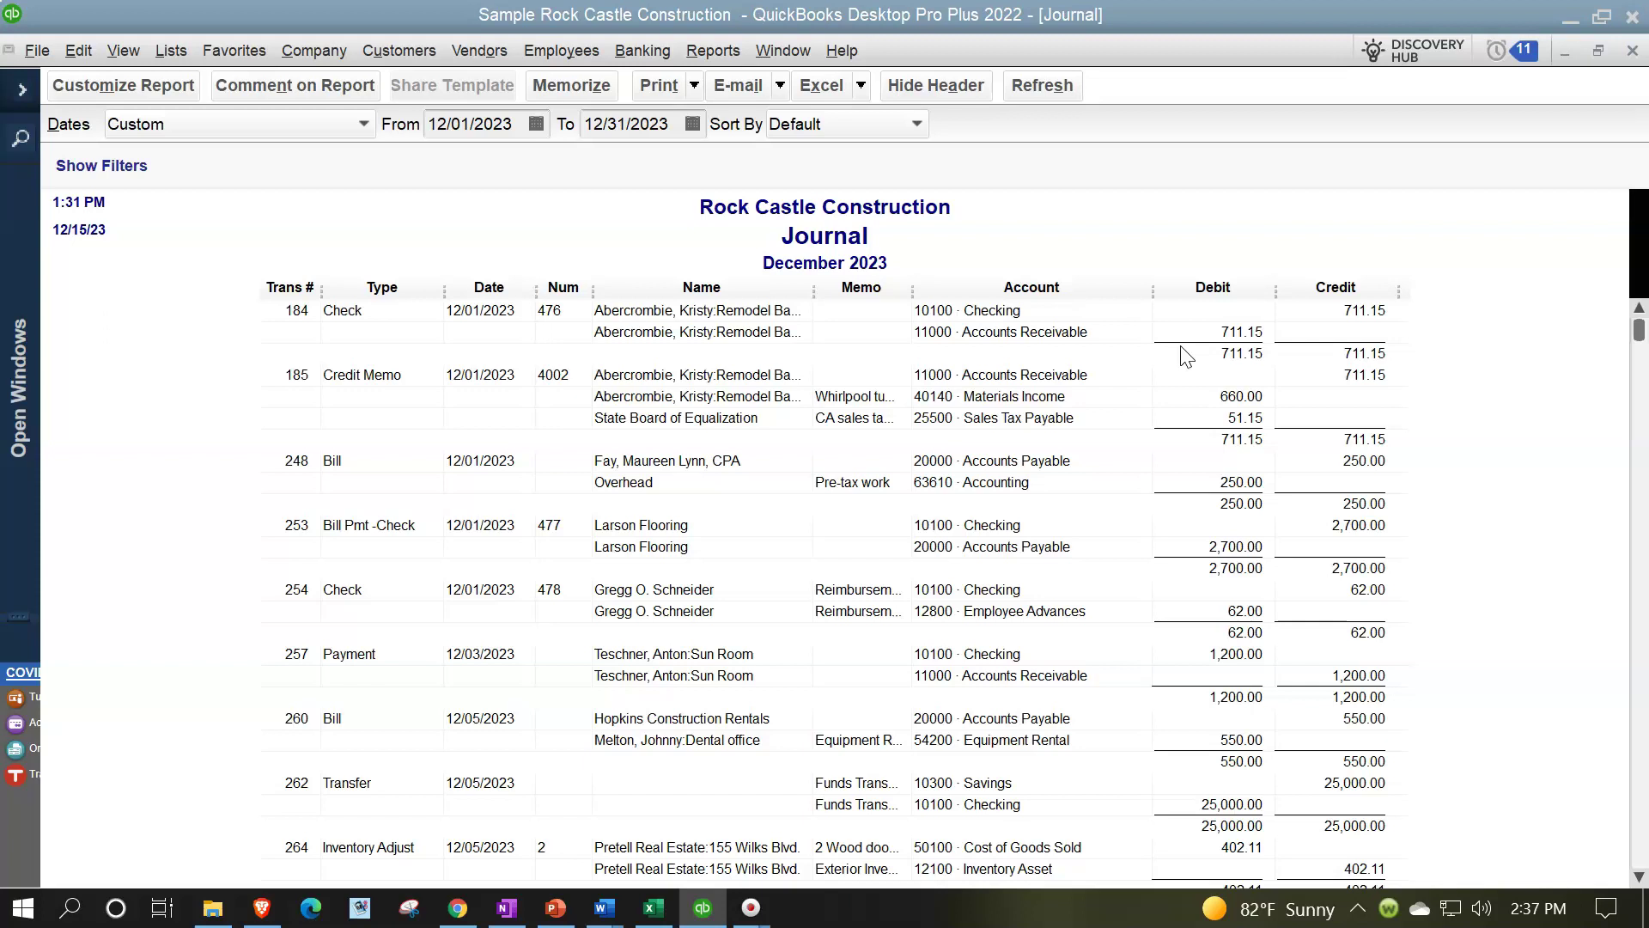
{"action": "left_click", "coordinate": [1084, 323]}
{"action": "left_click_drag", "start_coordinate": [913, 287], "coordinate": [812, 305]}
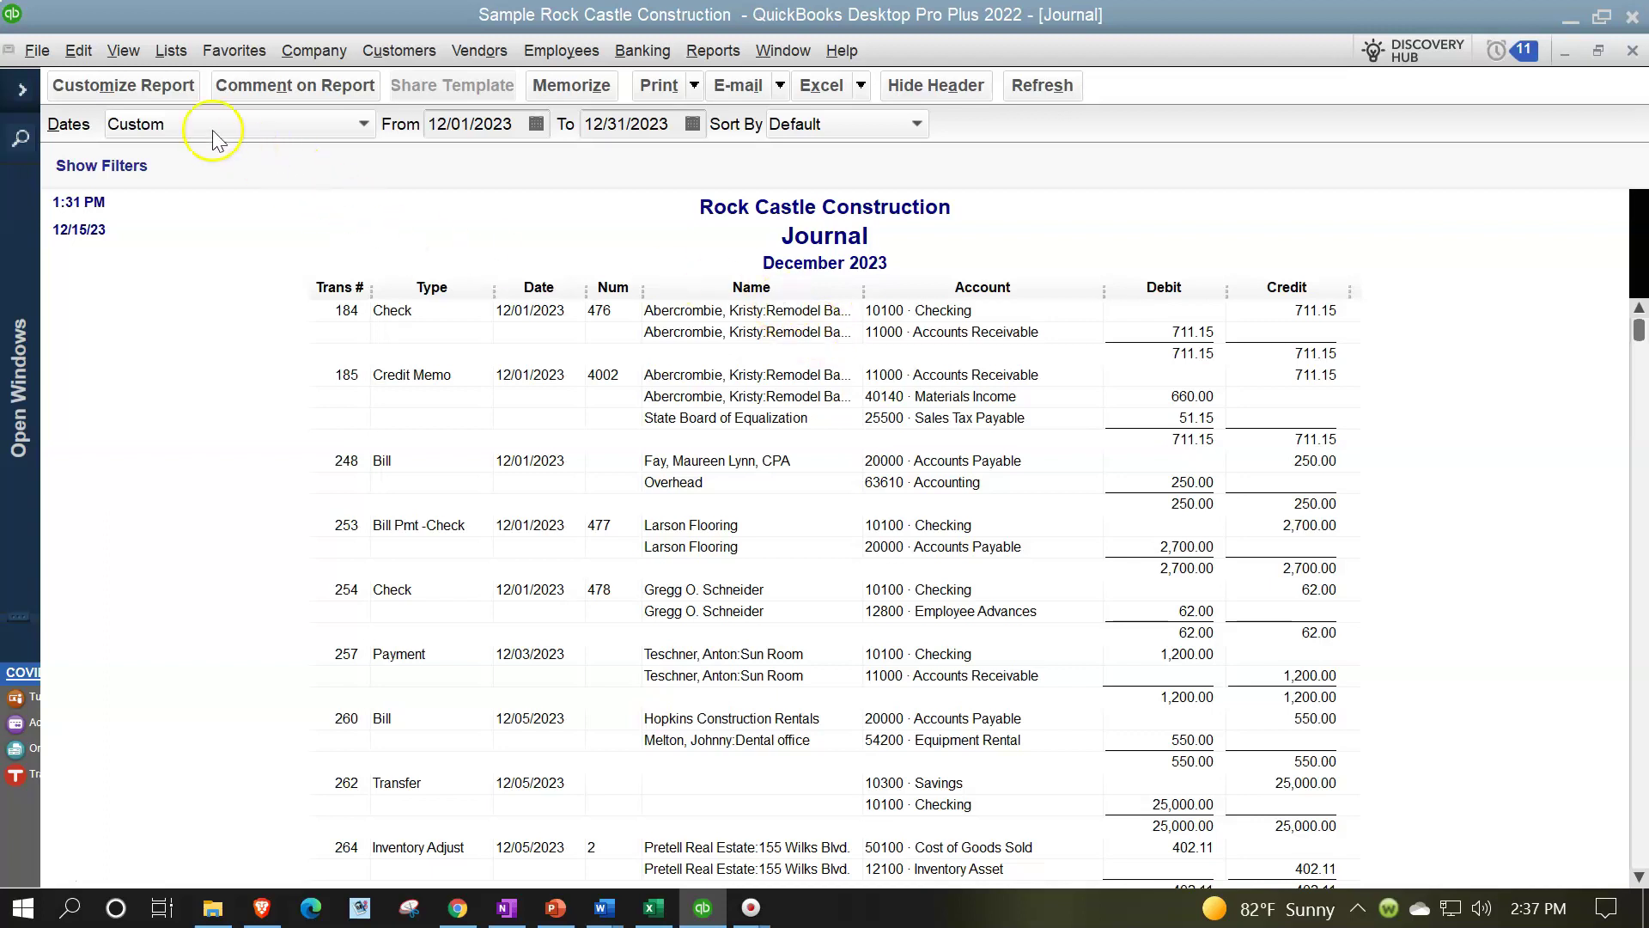
Step: Customize the Journal report to include the Memo column again and apply the change
{"action": "left_click", "coordinate": [135, 85]}
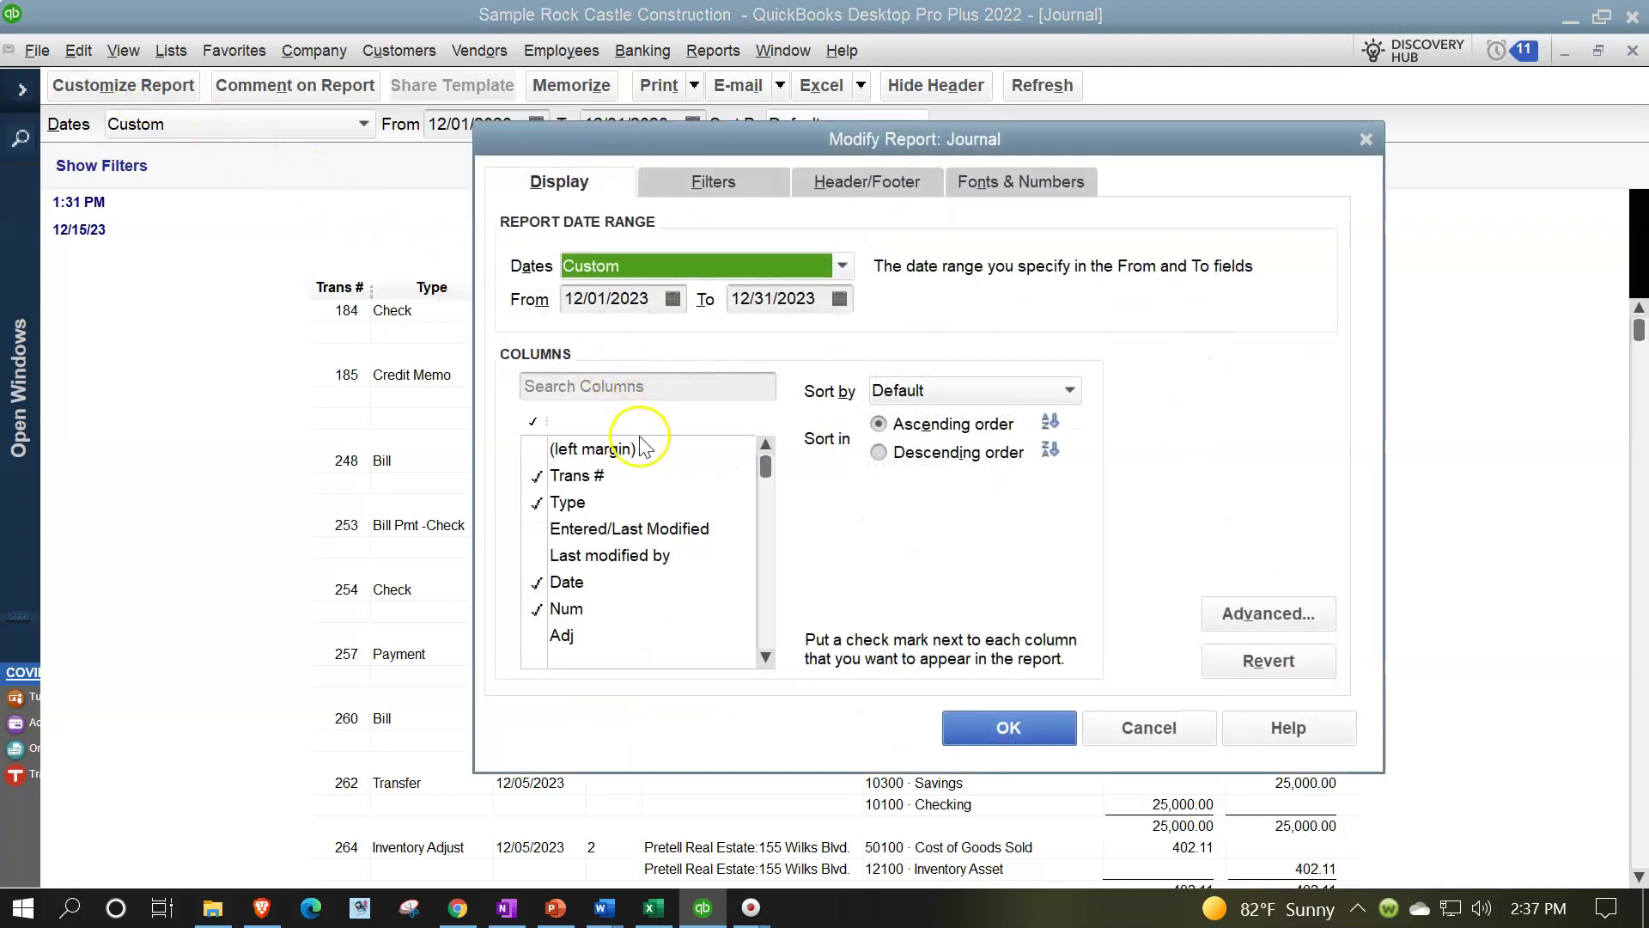
{"action": "left_click", "coordinate": [767, 656]}
{"action": "left_click", "coordinate": [767, 657]}
{"action": "left_click", "coordinate": [767, 657]}
{"action": "left_click_drag", "start_coordinate": [770, 655], "coordinate": [770, 657]}
{"action": "left_click", "coordinate": [564, 584]}
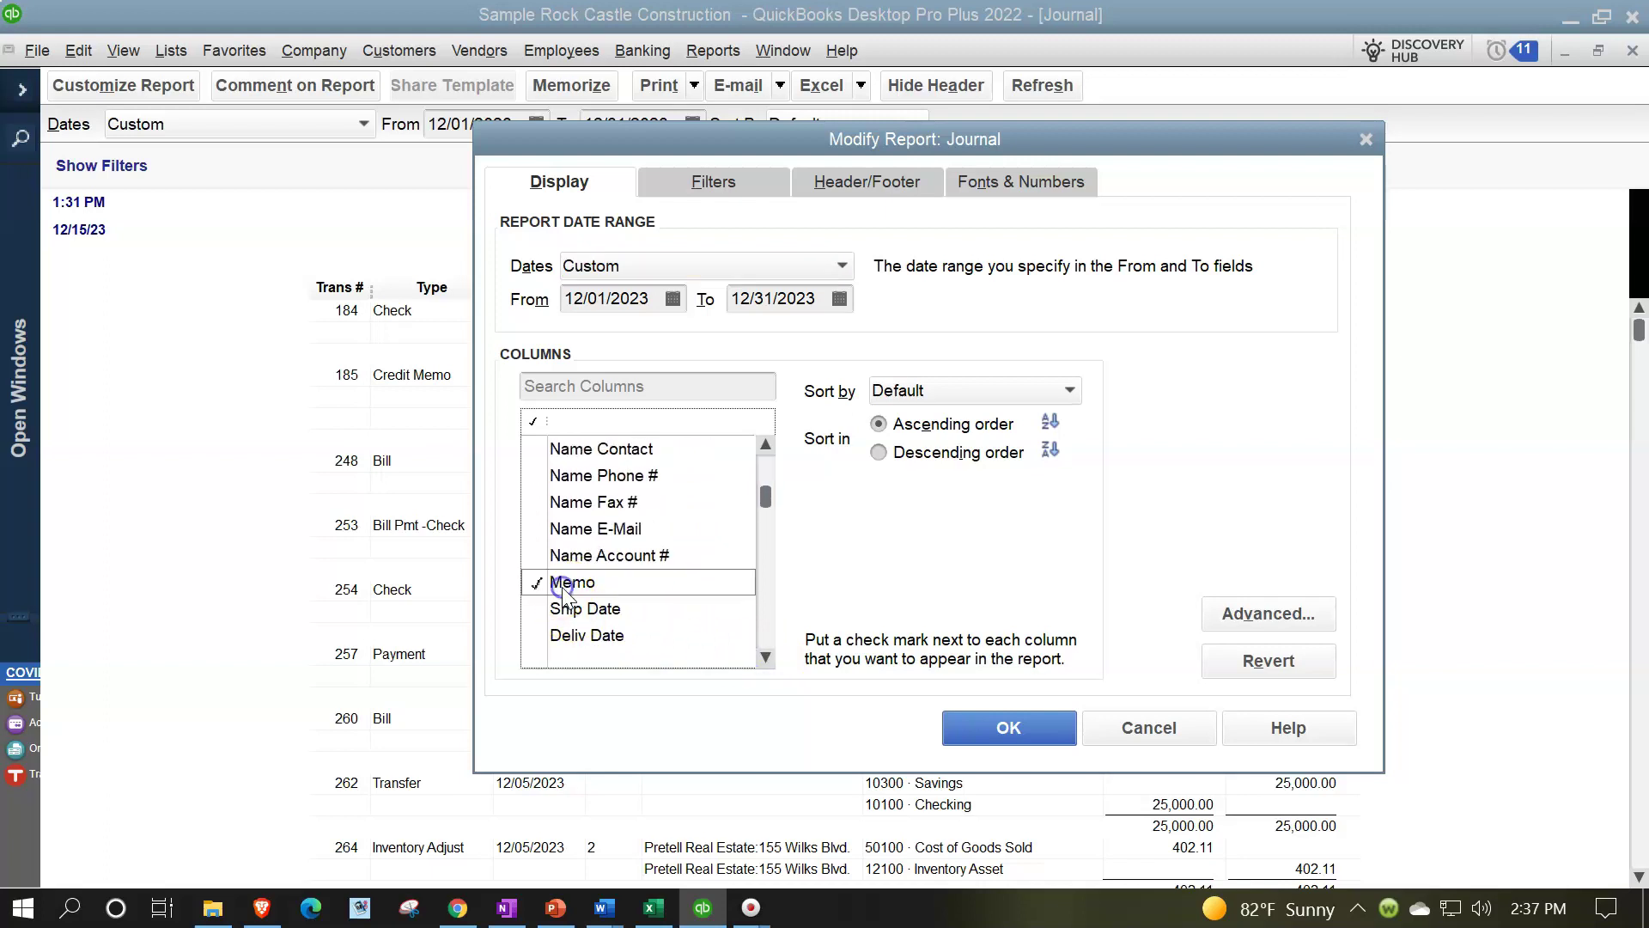
{"action": "left_click", "coordinate": [969, 735]}
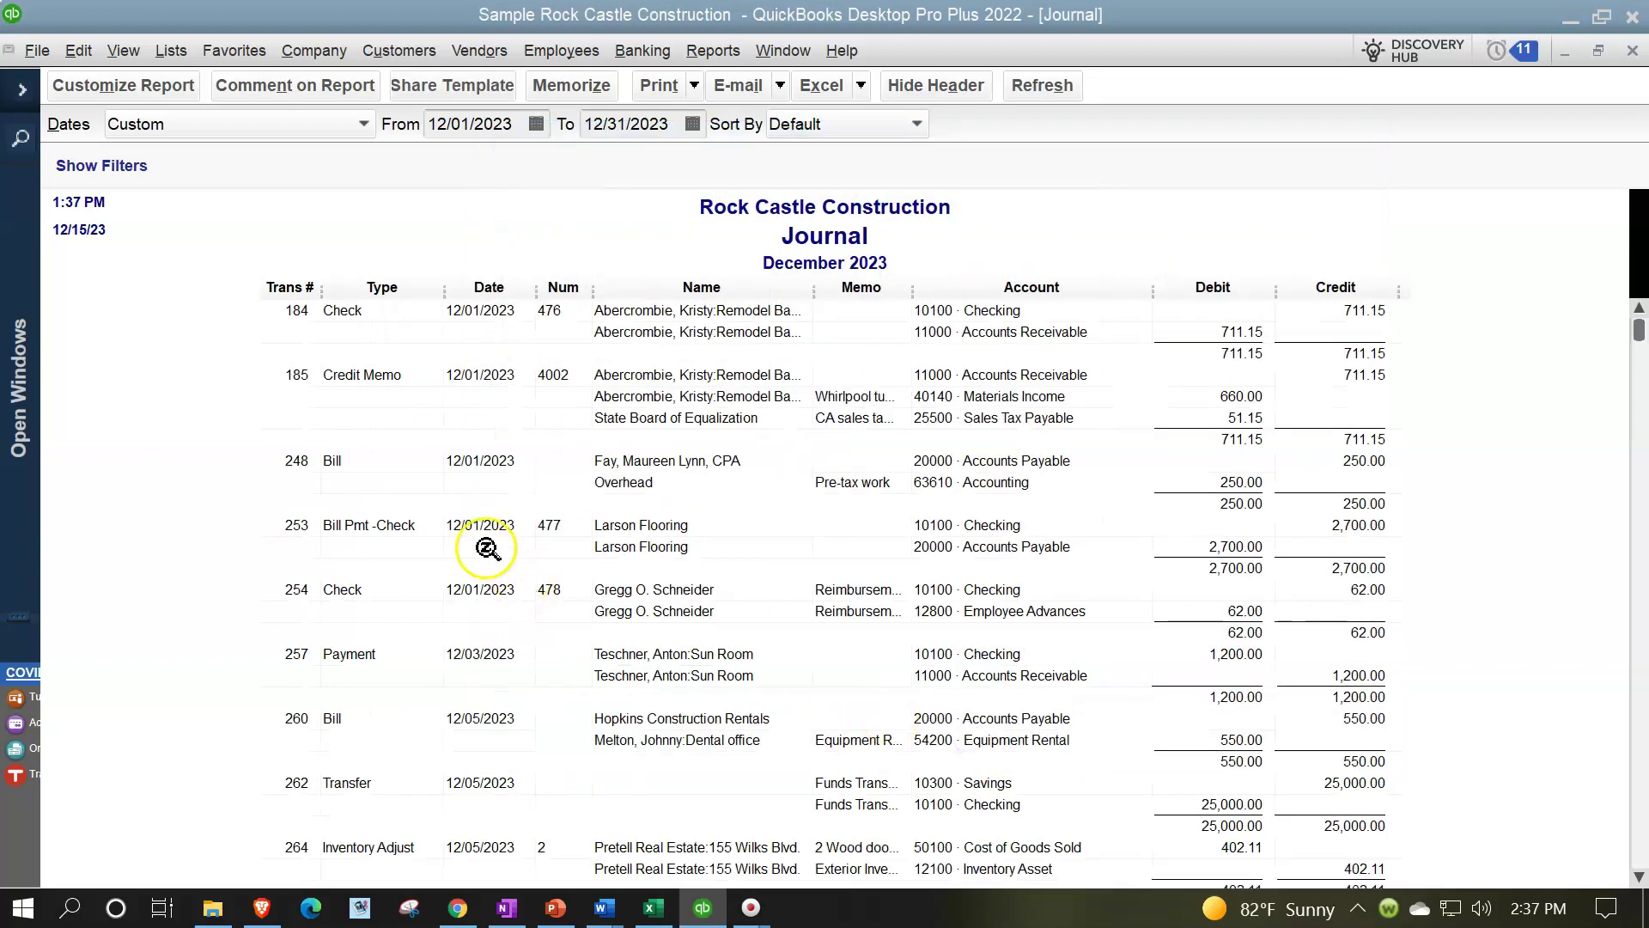
Step: Expand the navigation sidebar, view the Home page flowchart of transaction forms and return to the Journal report
{"action": "left_click", "coordinate": [415, 516]}
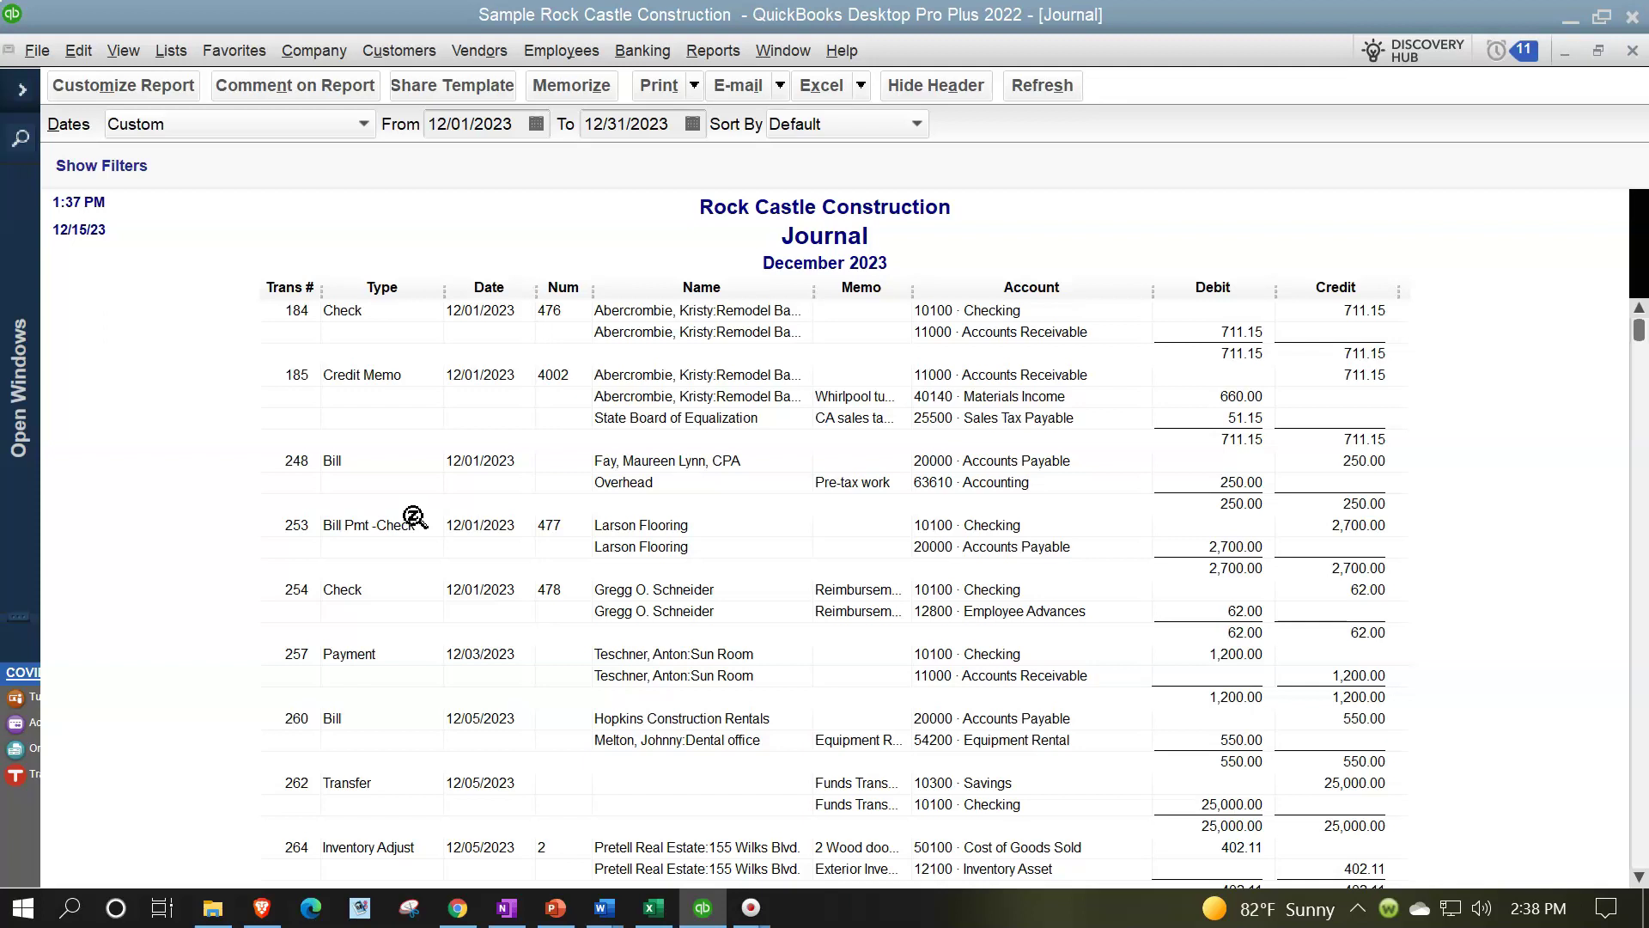
{"action": "left_click", "coordinate": [406, 518]}
{"action": "left_click", "coordinate": [28, 91]}
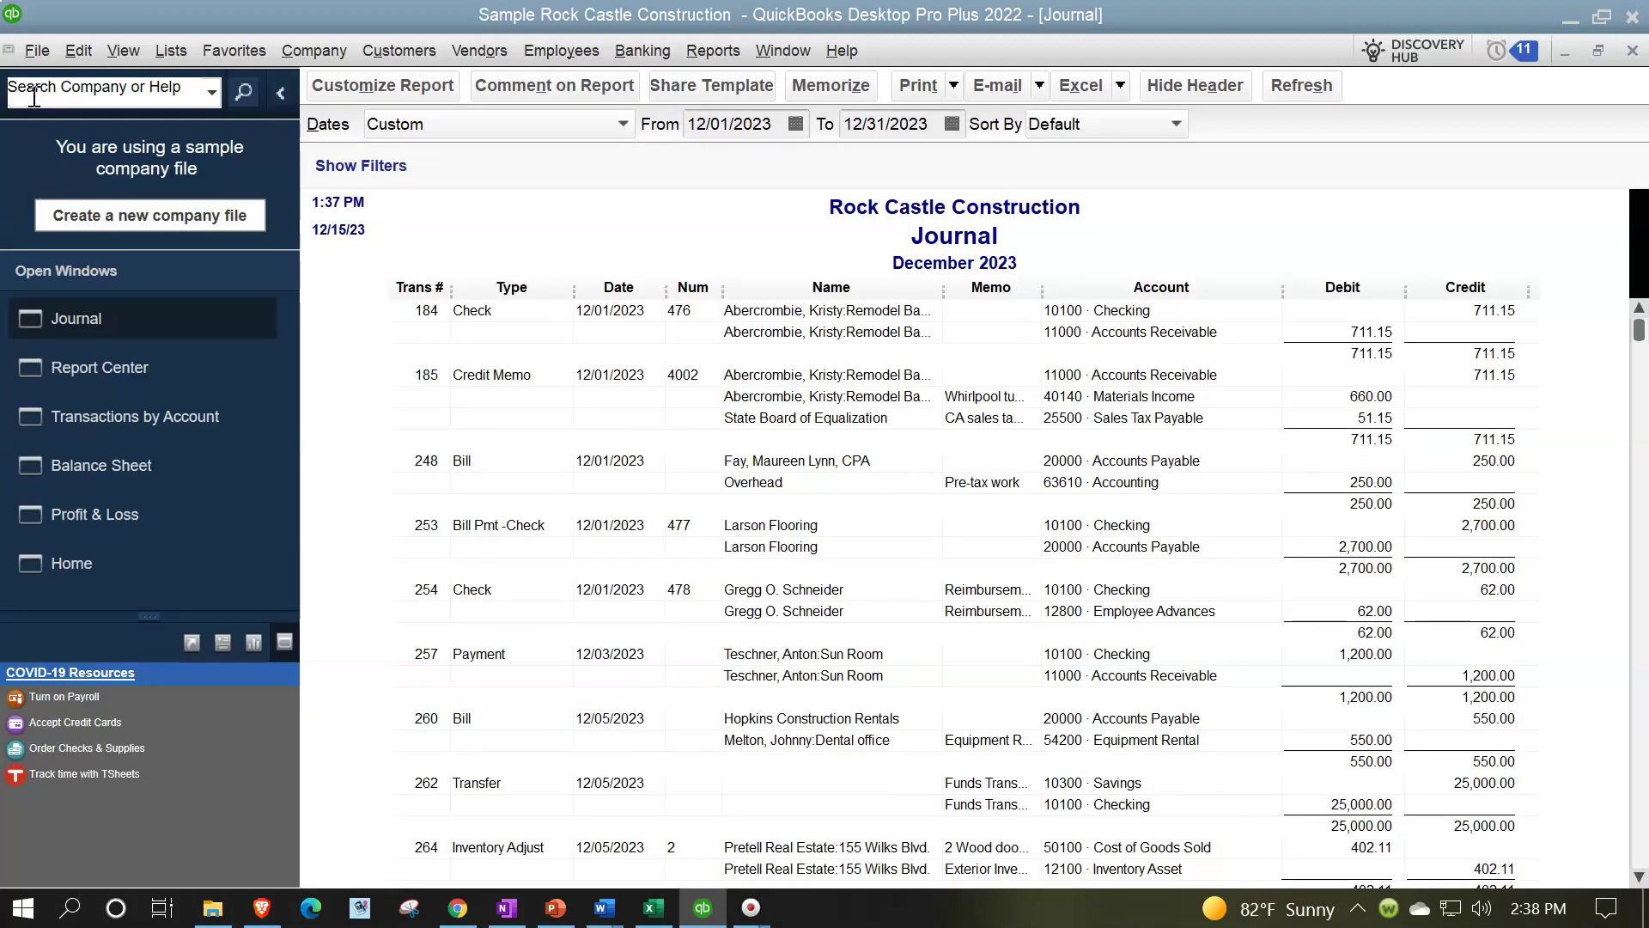
{"action": "left_click", "coordinate": [107, 565]}
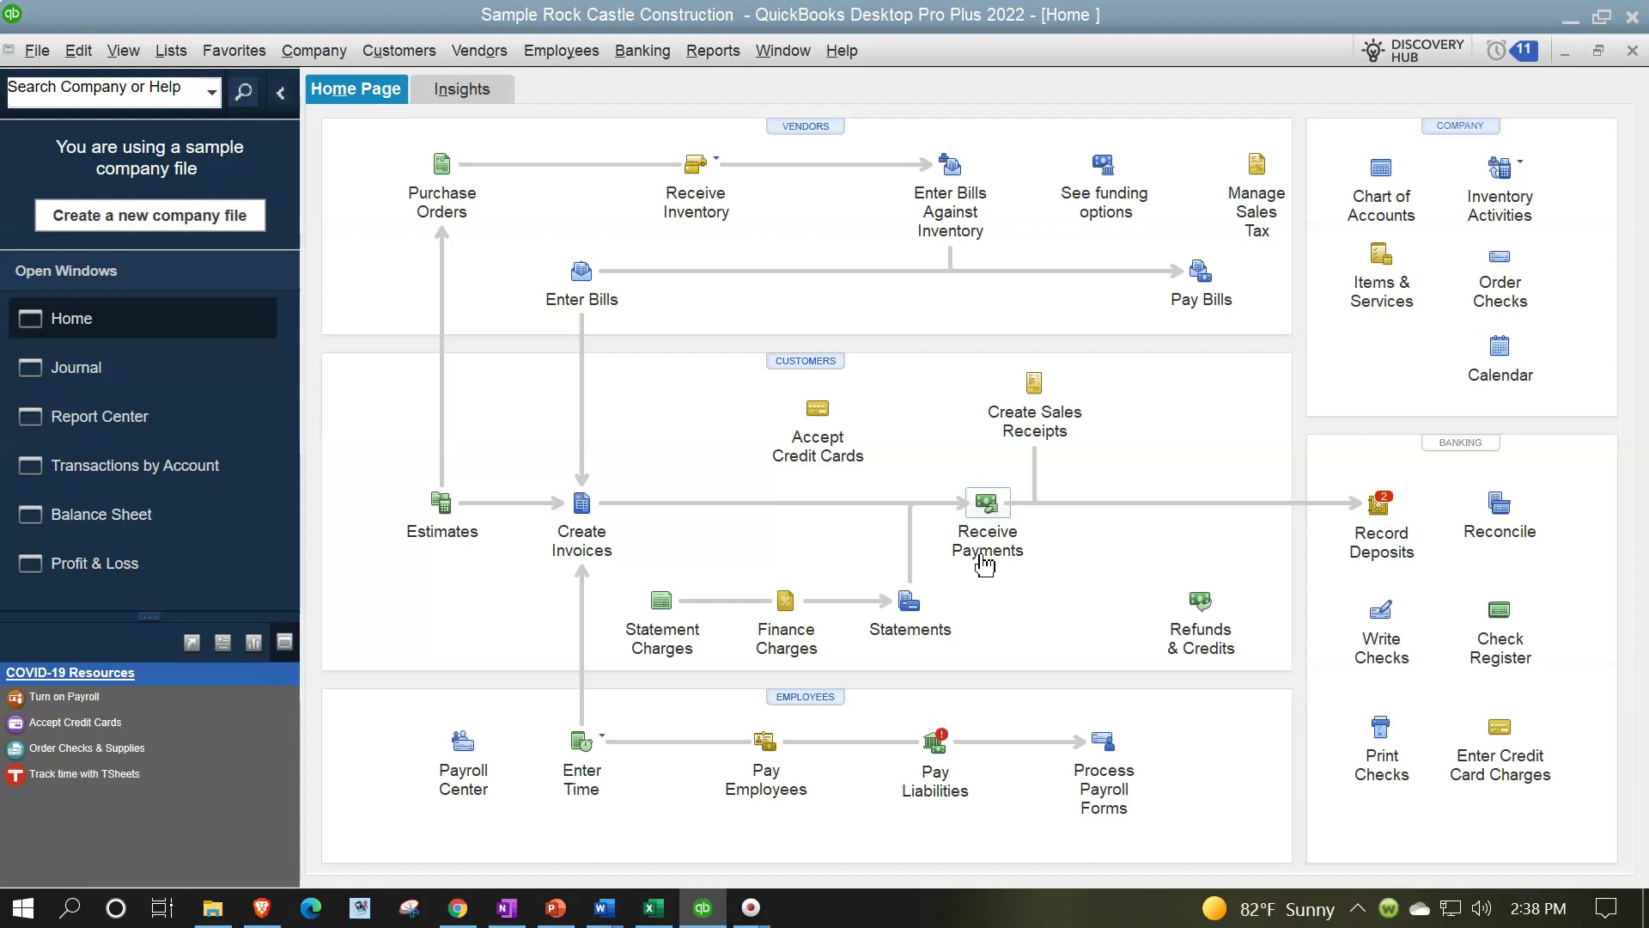
{"action": "left_click", "coordinate": [101, 377]}
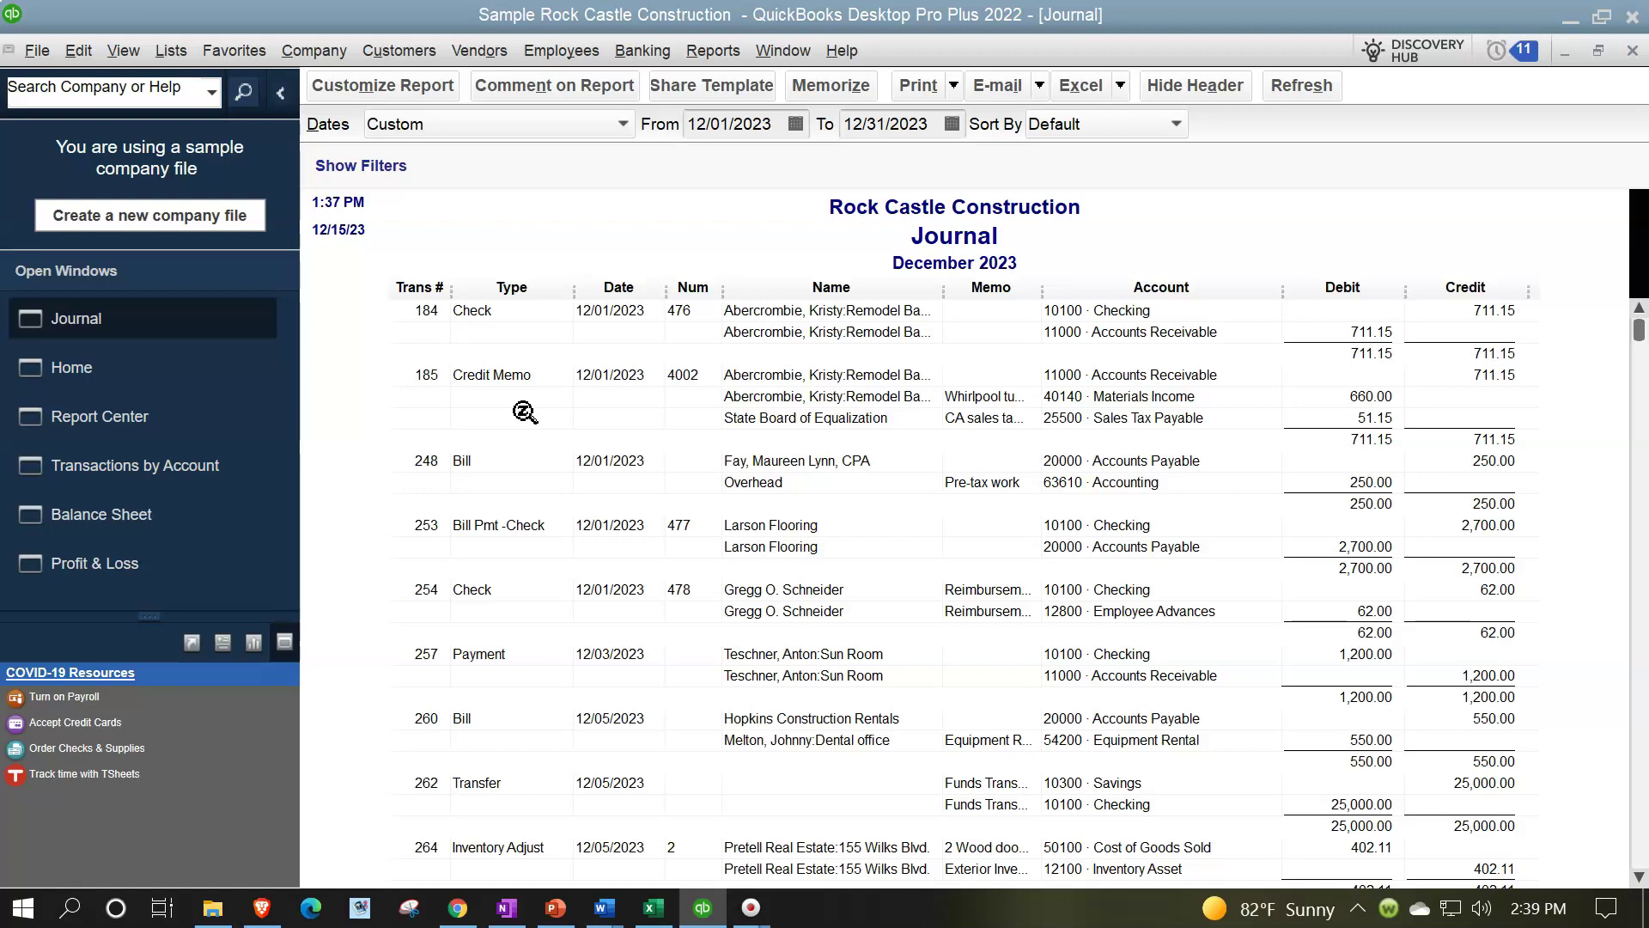
Step: Customize the Journal report with a TransactionType filter set to Journal and apply it
{"action": "left_click", "coordinate": [375, 90]}
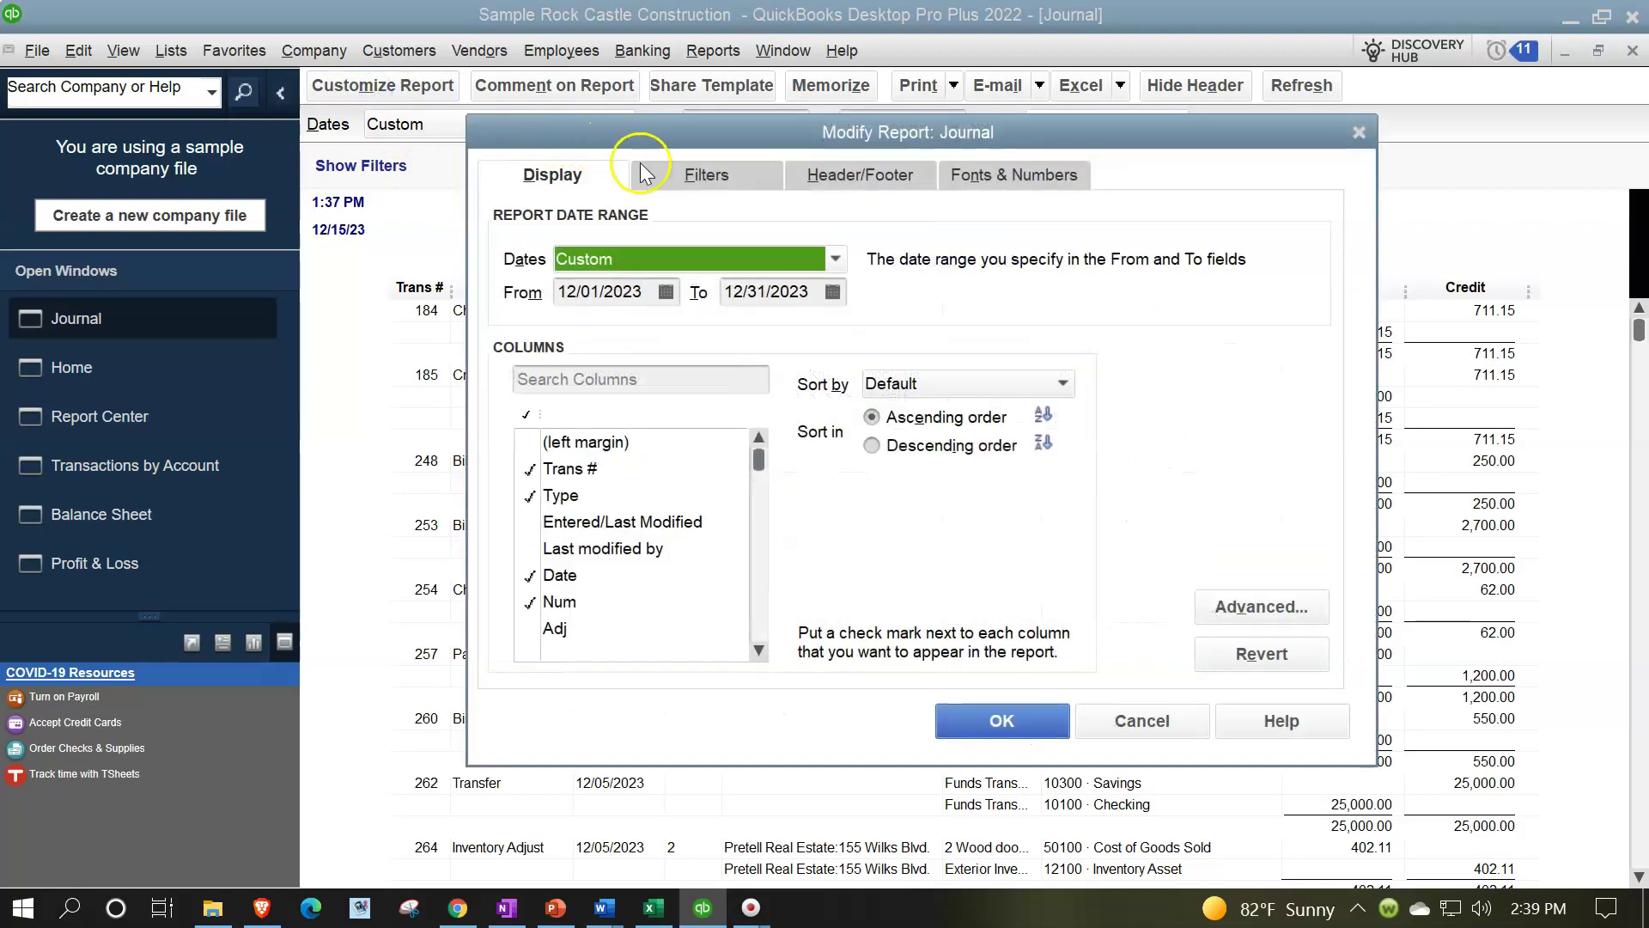
{"action": "left_click", "coordinate": [668, 179]}
{"action": "left_click_drag", "start_coordinate": [692, 331], "coordinate": [690, 485]}
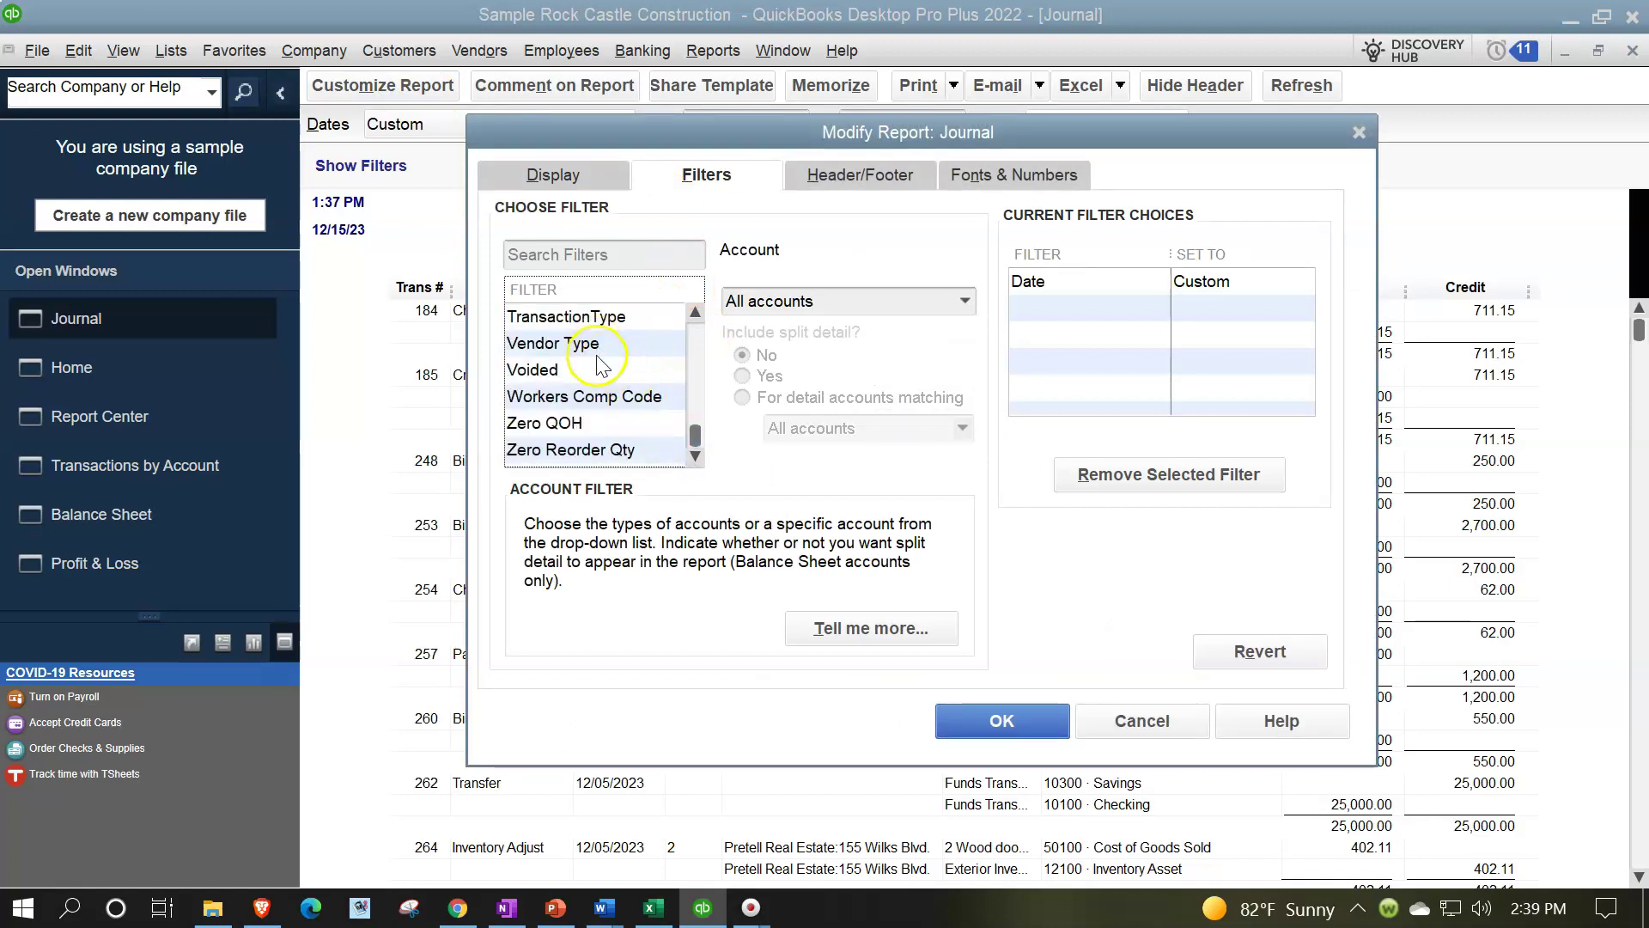
{"action": "left_click", "coordinate": [567, 317]}
{"action": "left_click_drag", "start_coordinate": [614, 131], "coordinate": [743, 143]}
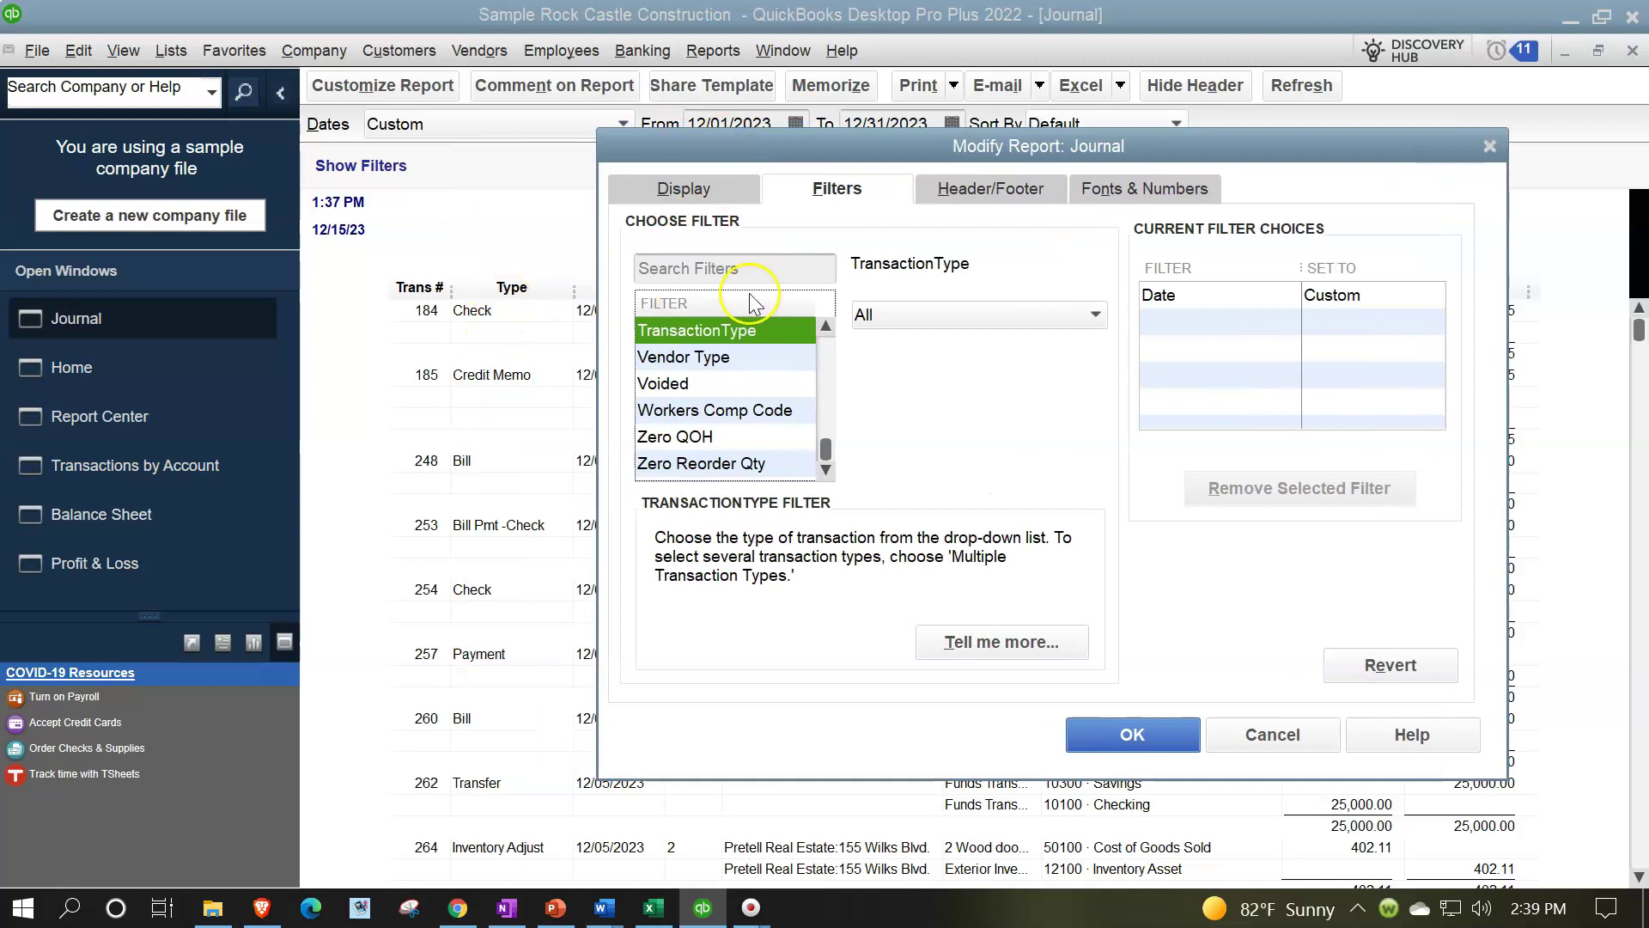
{"action": "left_click", "coordinate": [1067, 315]}
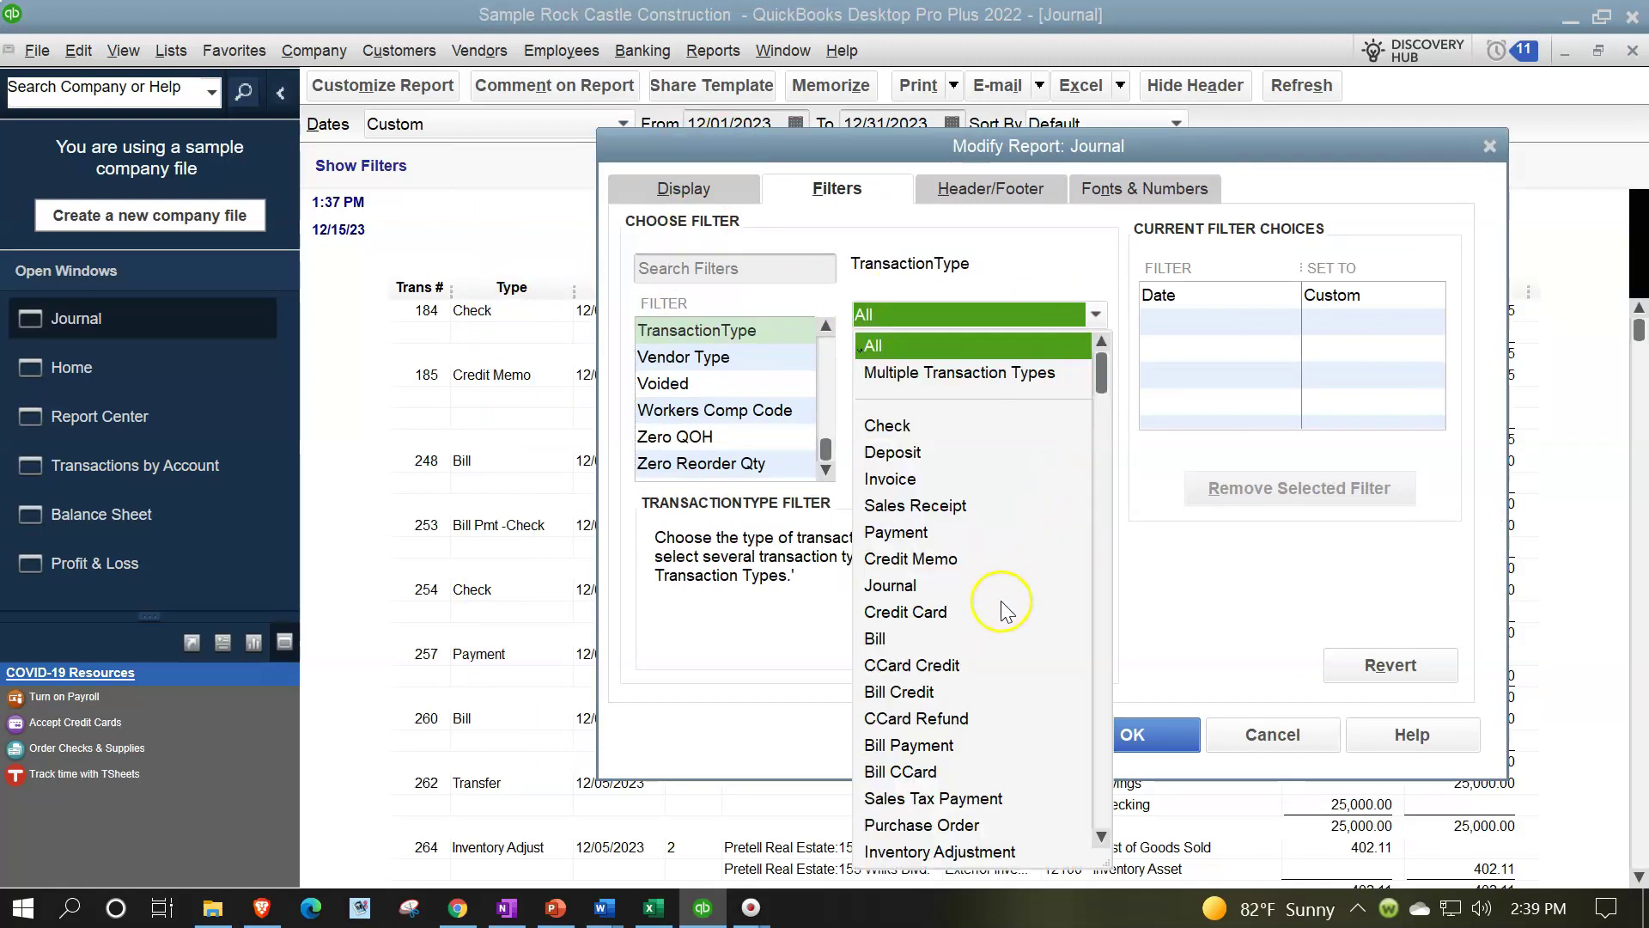
{"action": "left_click", "coordinate": [909, 586]}
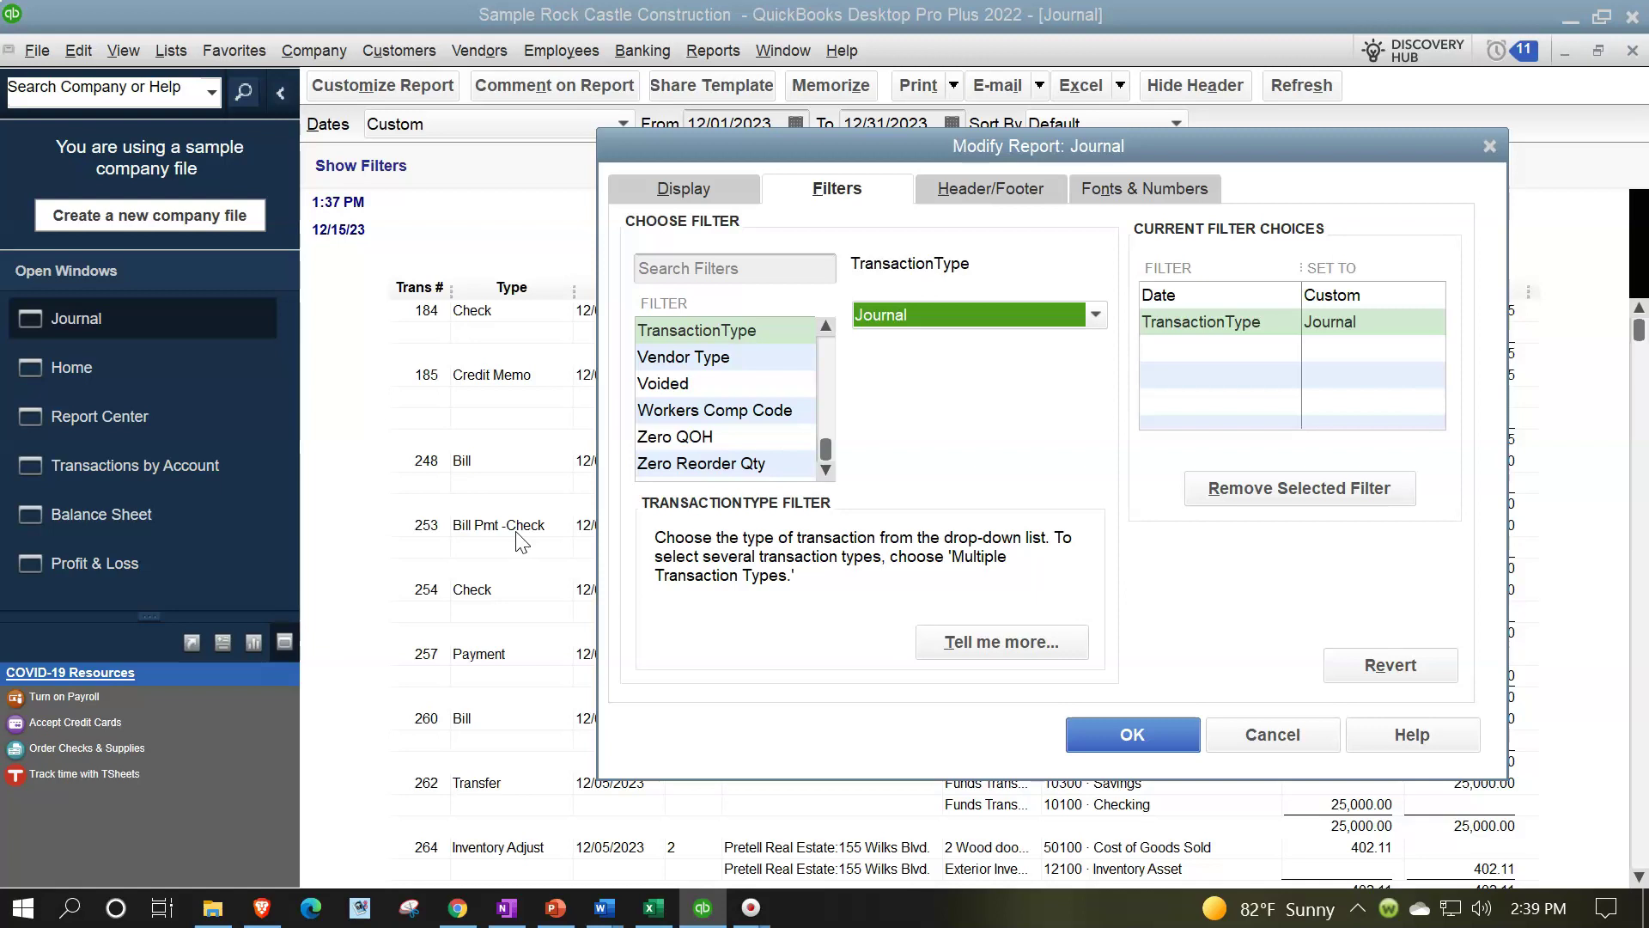
{"action": "left_click", "coordinate": [1134, 737]}
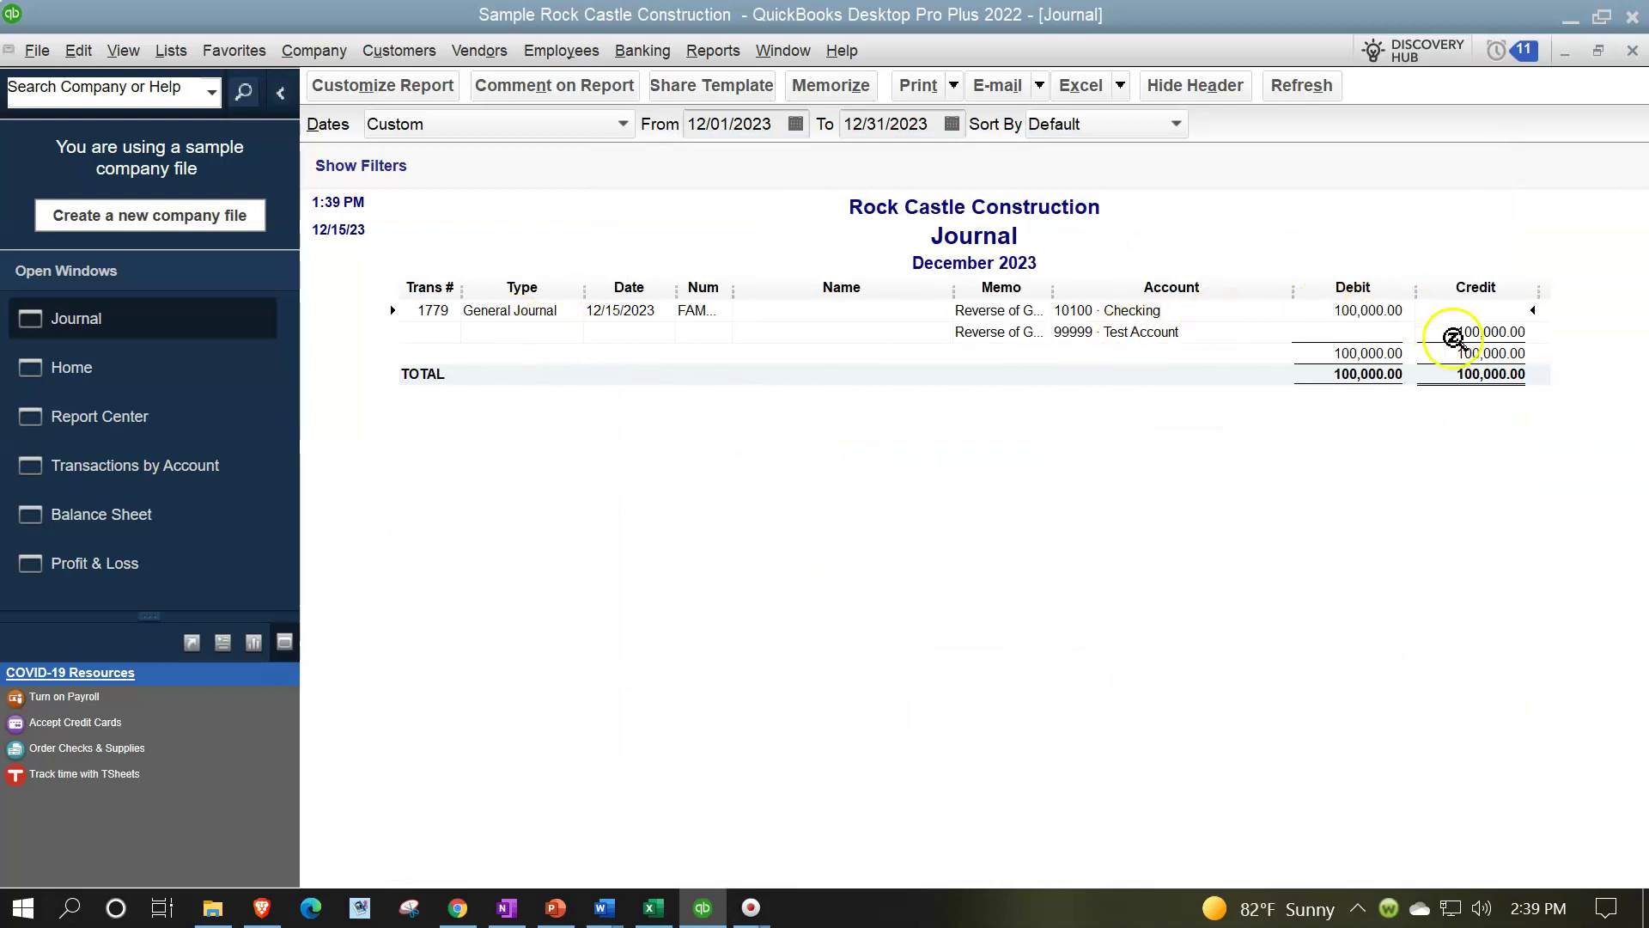
Step: Trace the general journal's checking line through the register to its journal entry form, and return to the Journal report
{"action": "double_click", "coordinate": [1378, 314]}
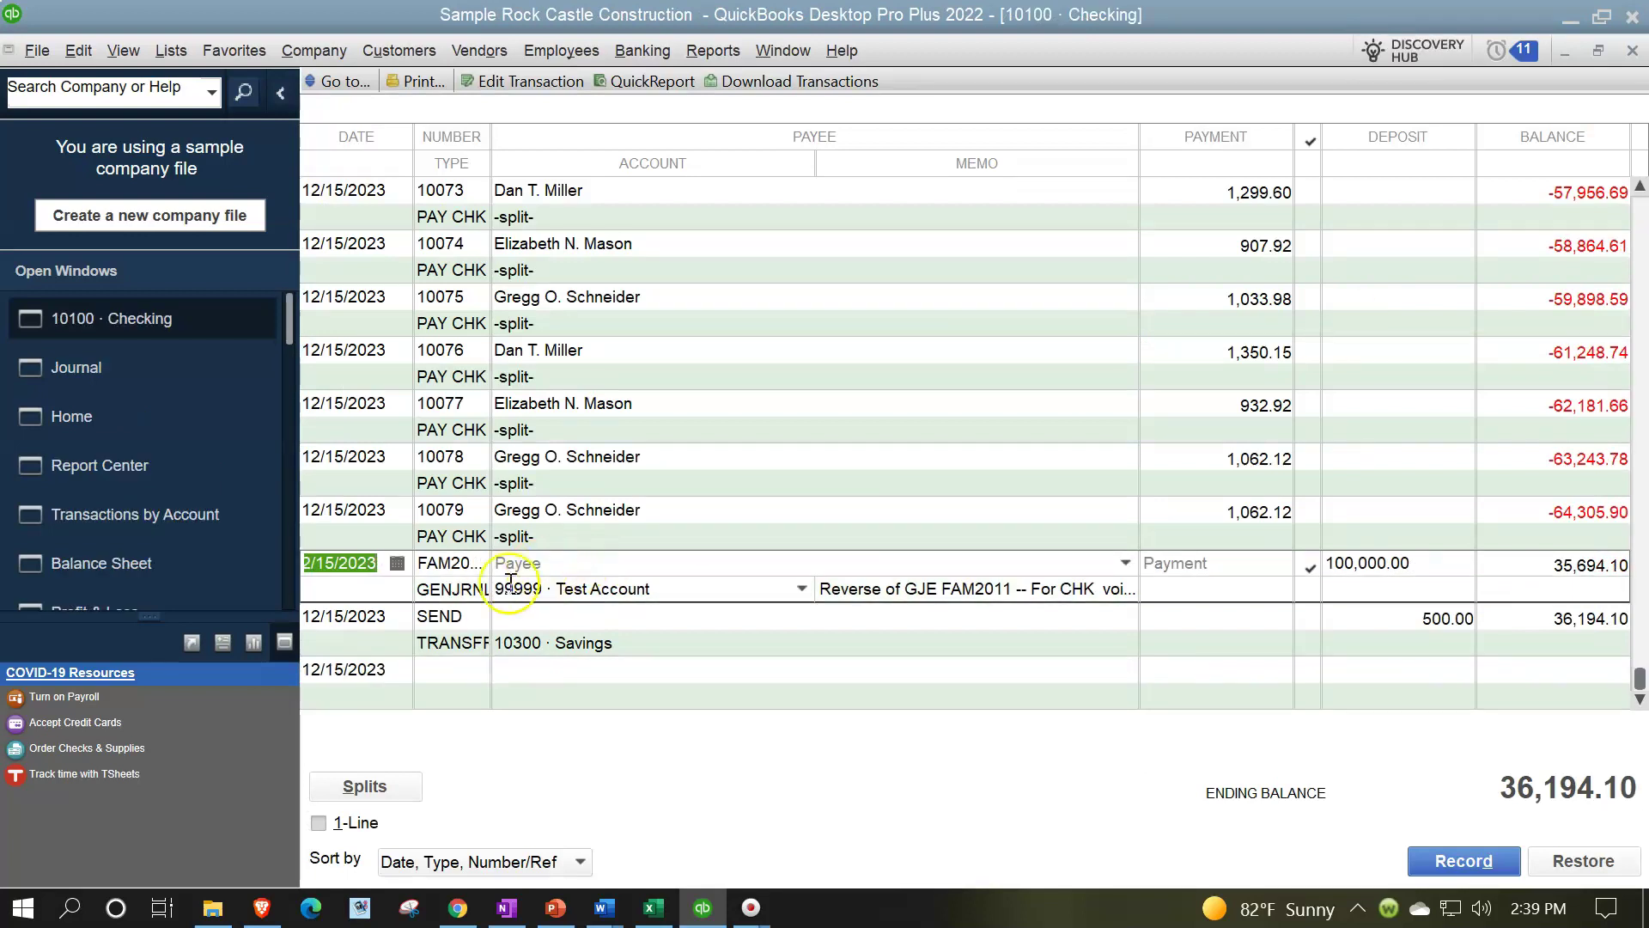
{"action": "double_click", "coordinate": [469, 591]}
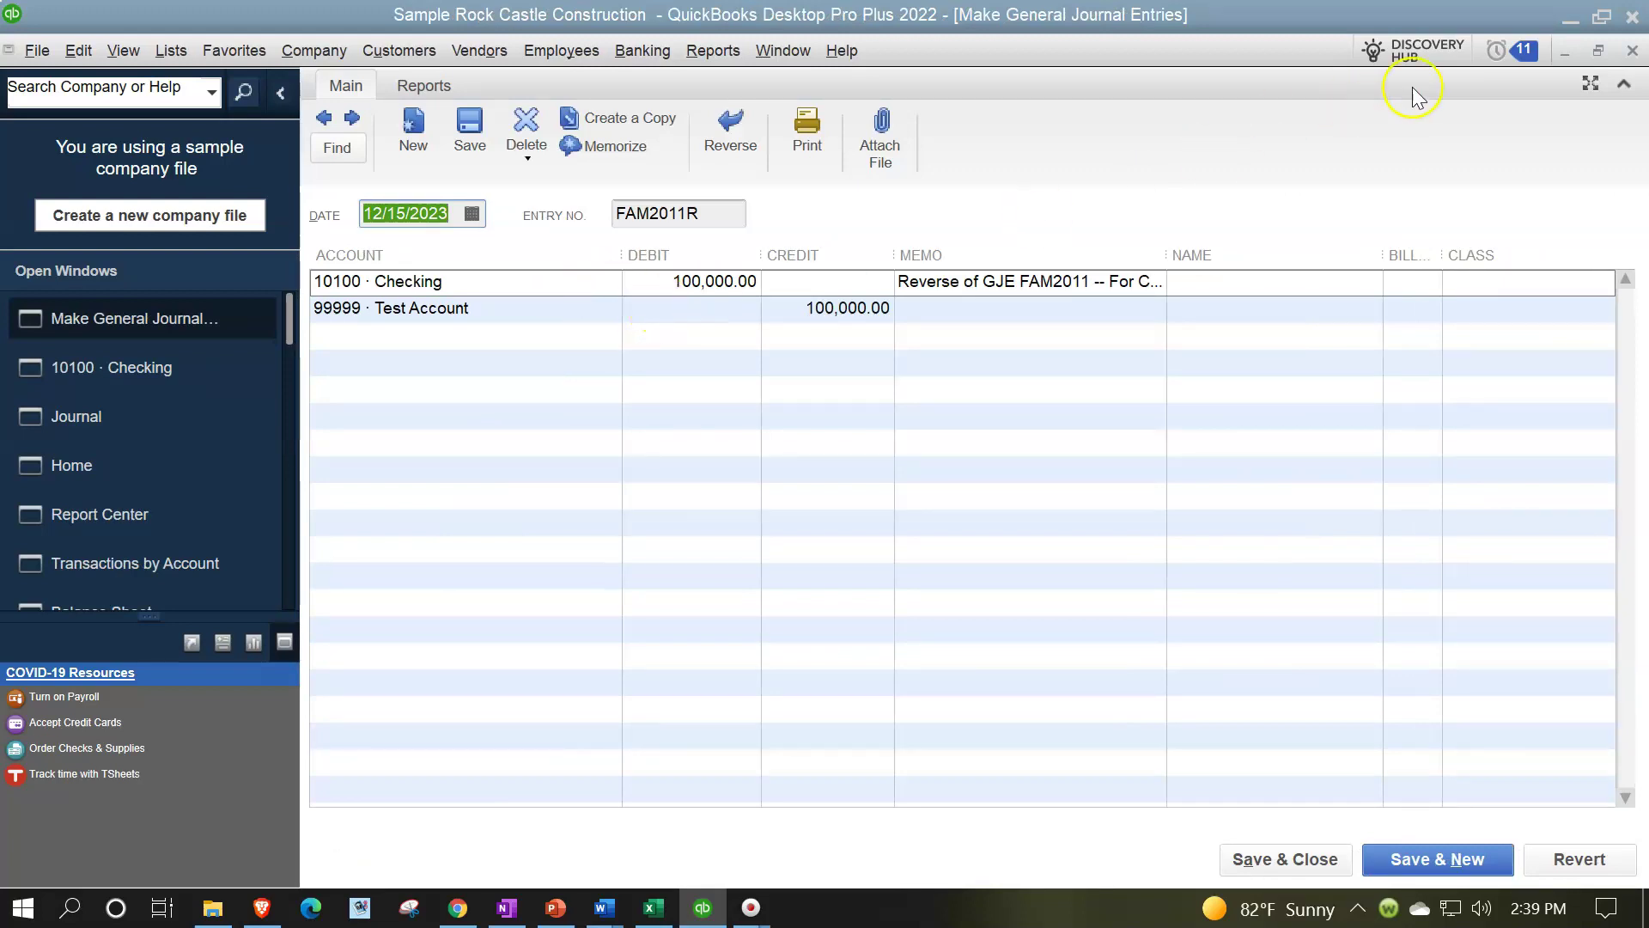
{"action": "left_click", "coordinate": [1632, 53]}
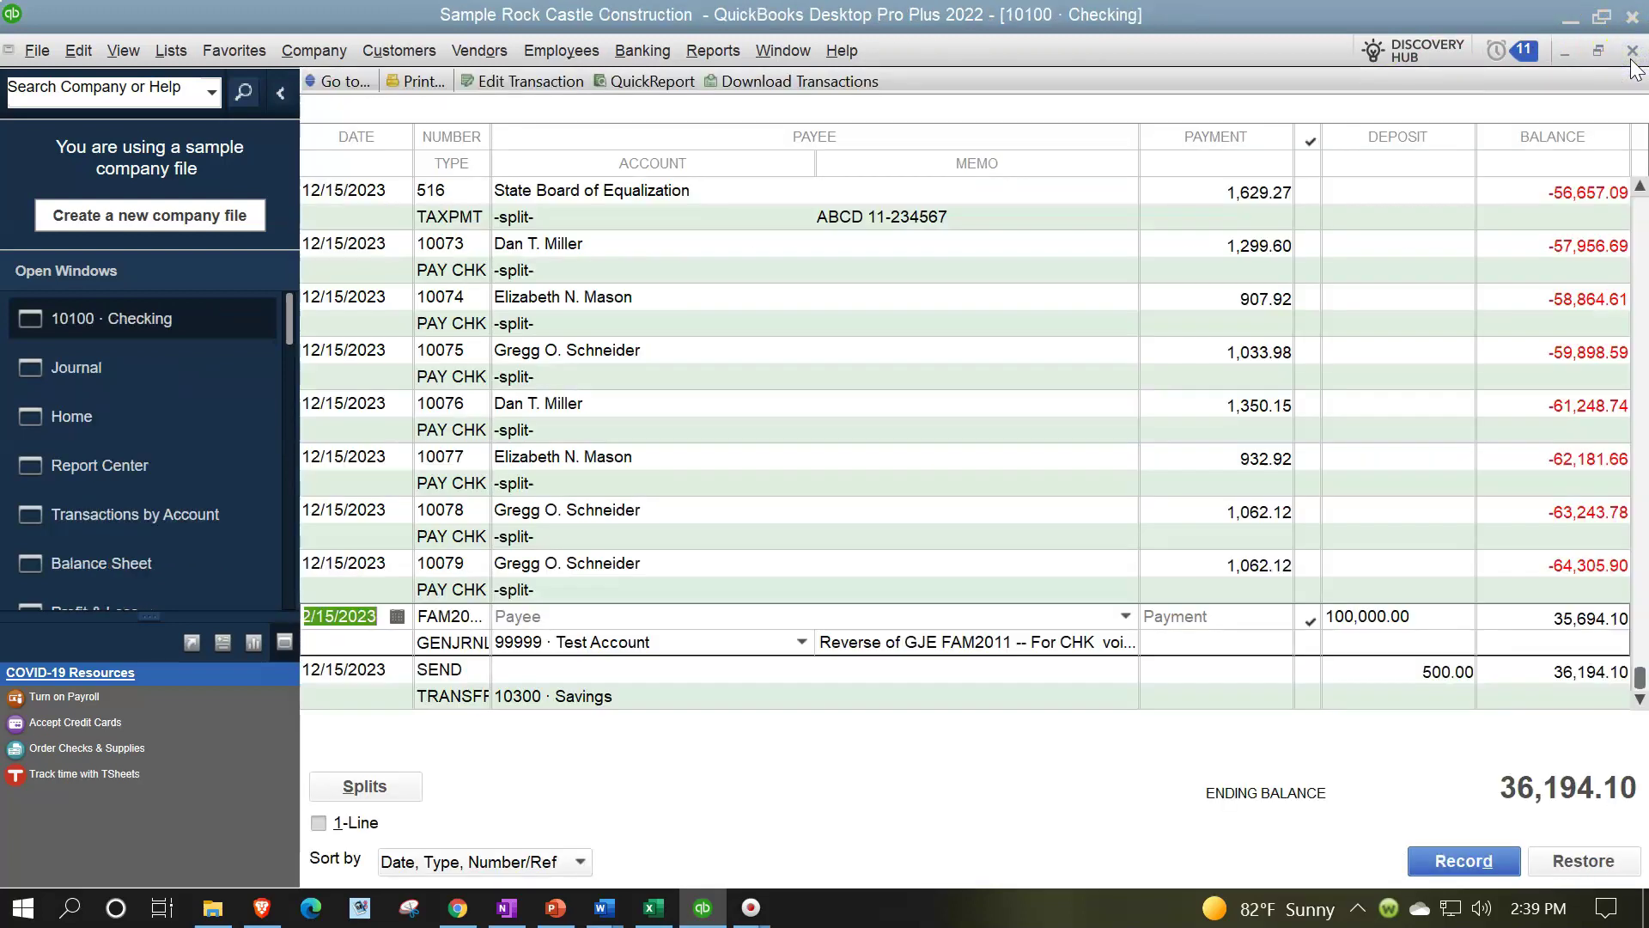
{"action": "left_click", "coordinate": [1632, 53]}
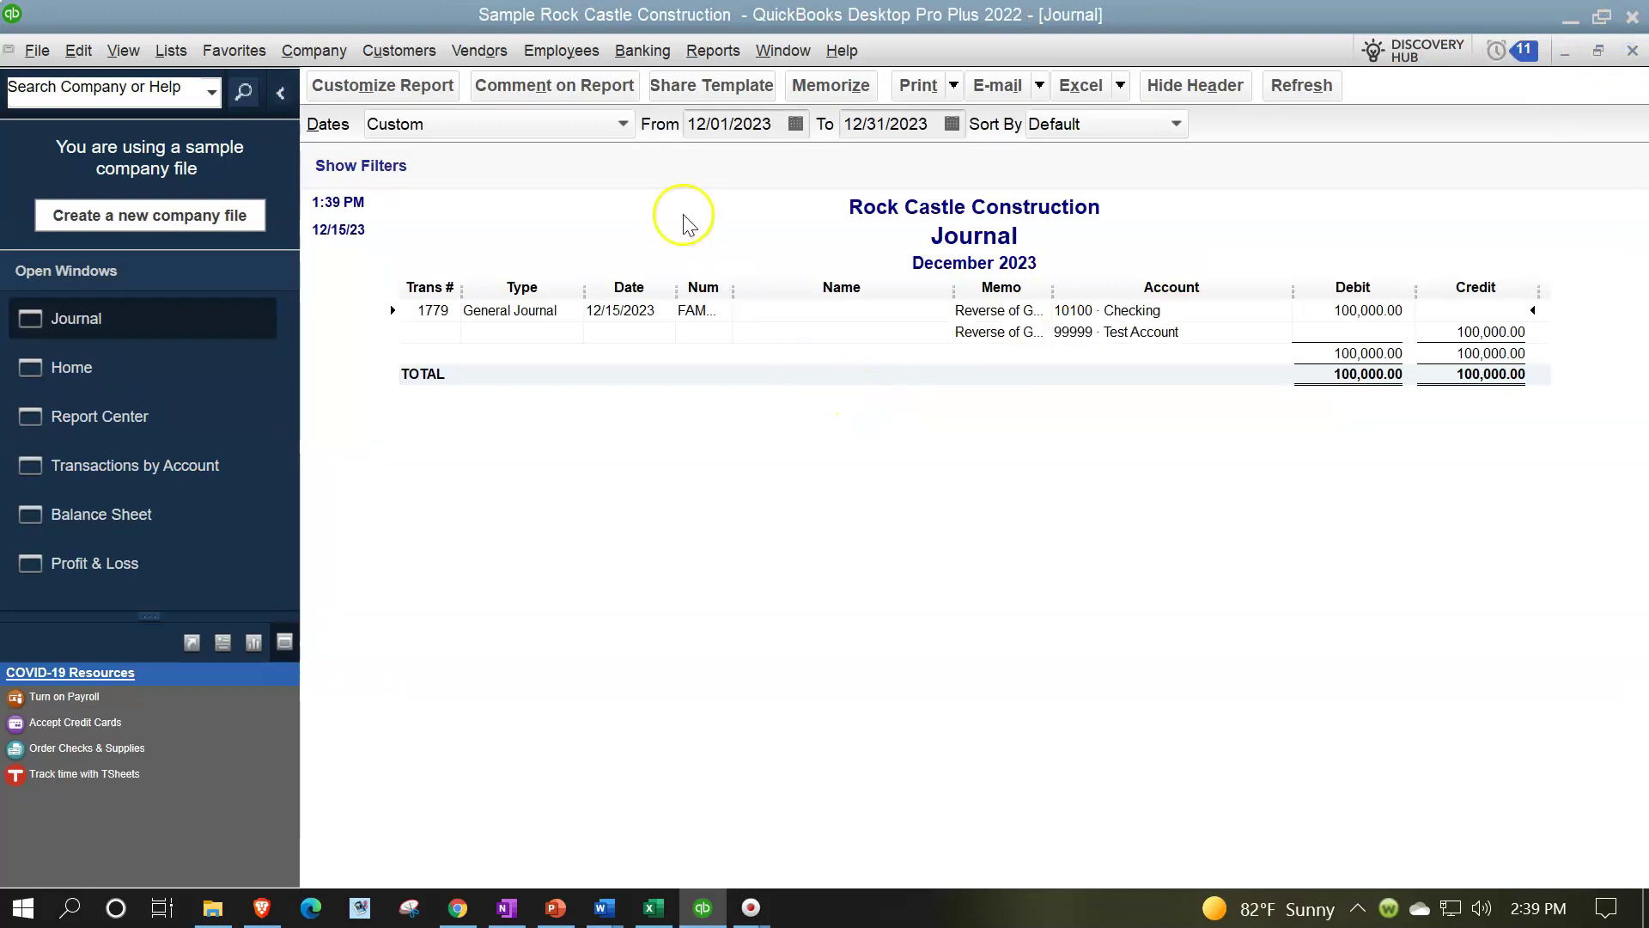
Step: Change the Journal report's TransactionType filter to multiple transaction types, adding Credit Memo to Journal, and apply it
{"action": "left_click", "coordinate": [387, 93]}
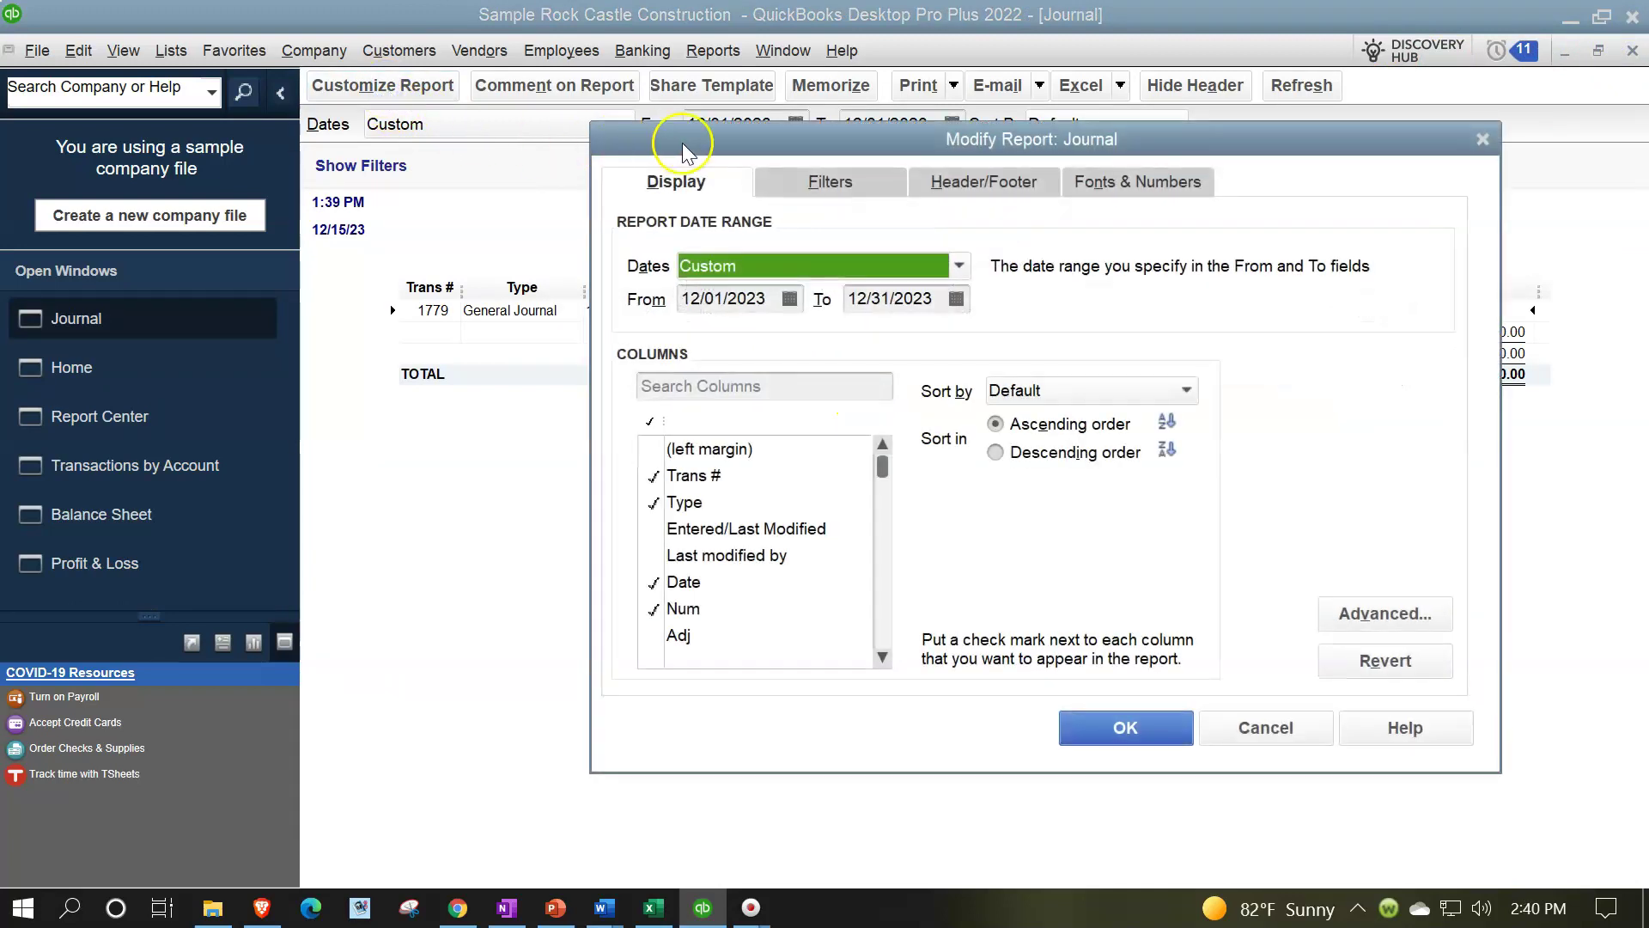
{"action": "left_click", "coordinate": [806, 179]}
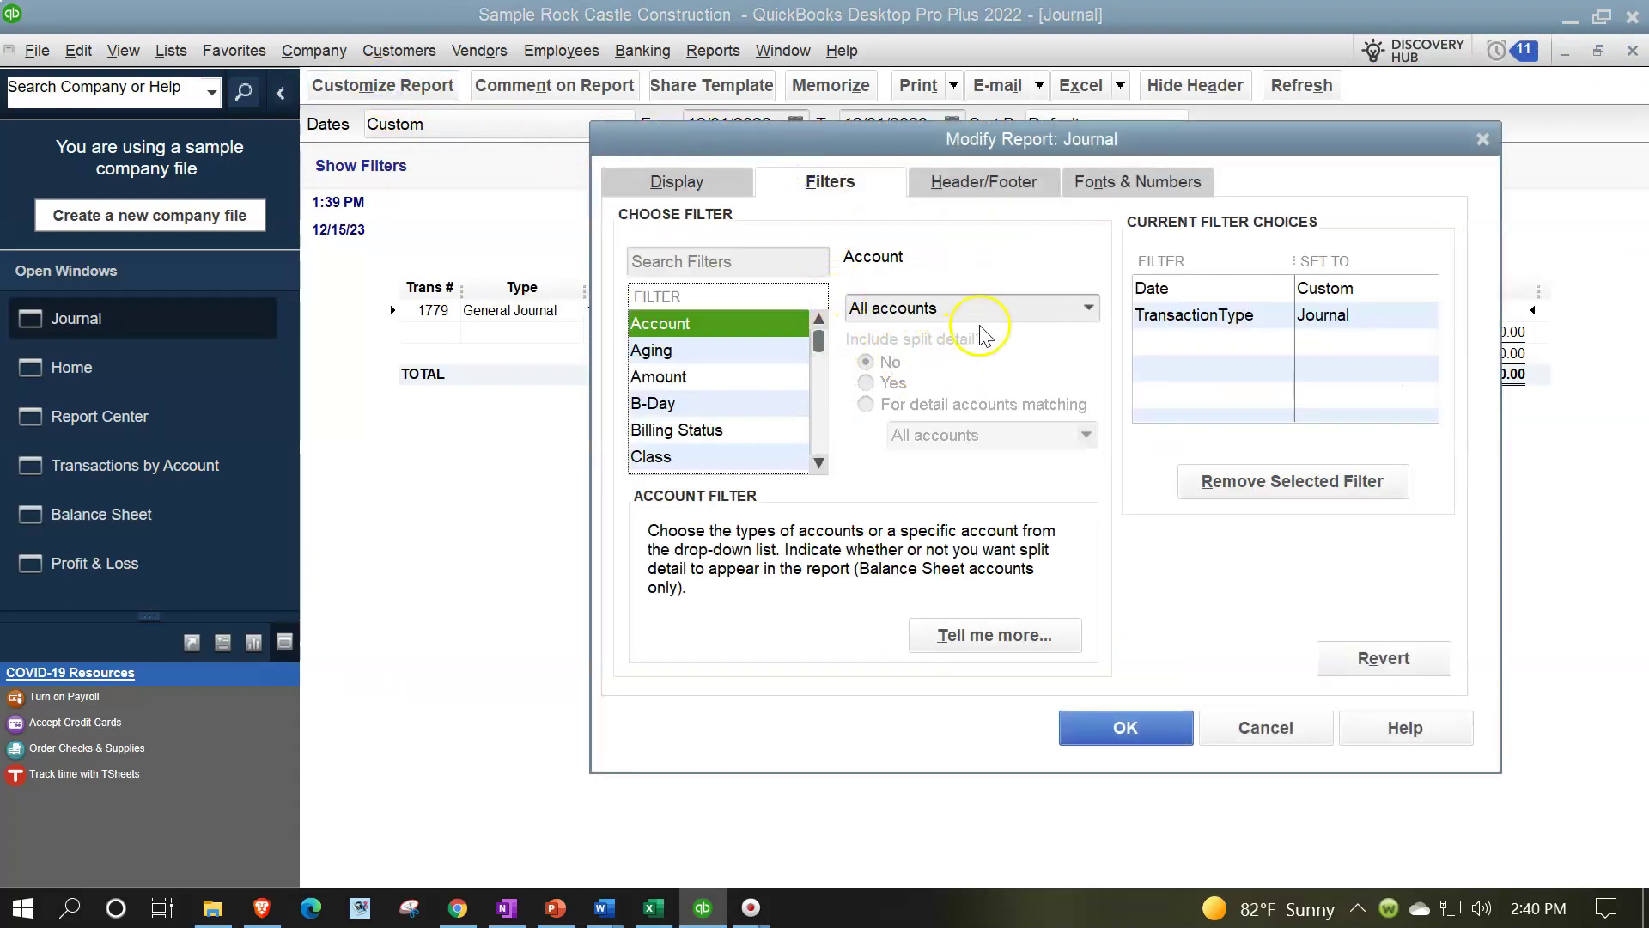
{"action": "left_click", "coordinate": [1180, 316]}
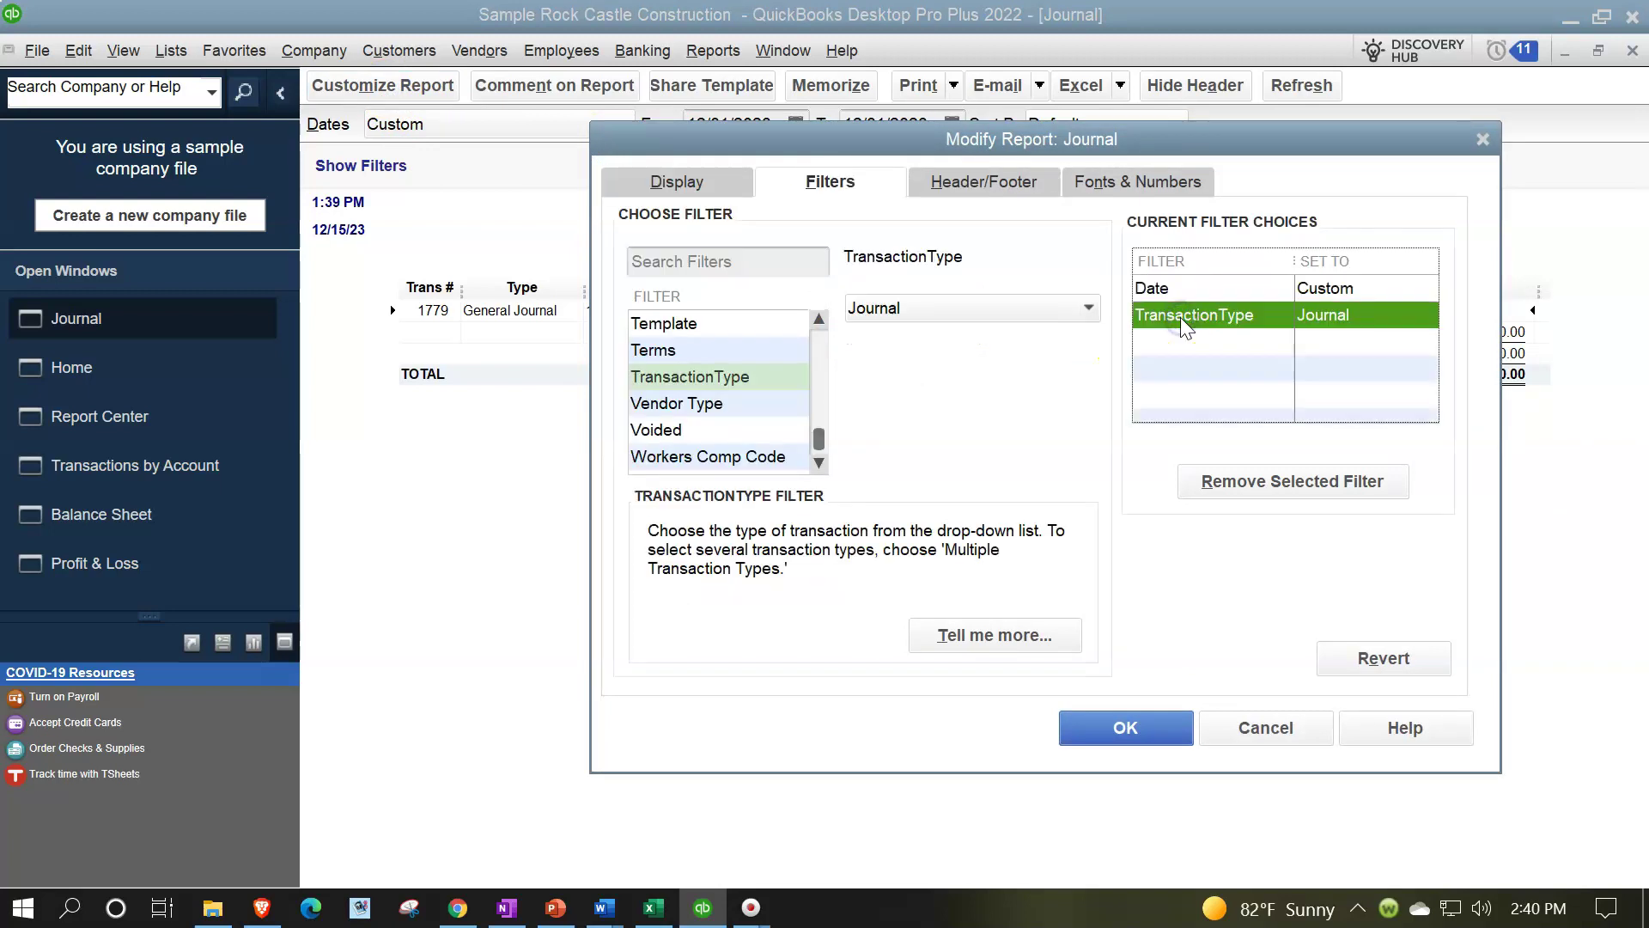
{"action": "left_click", "coordinate": [1093, 305]}
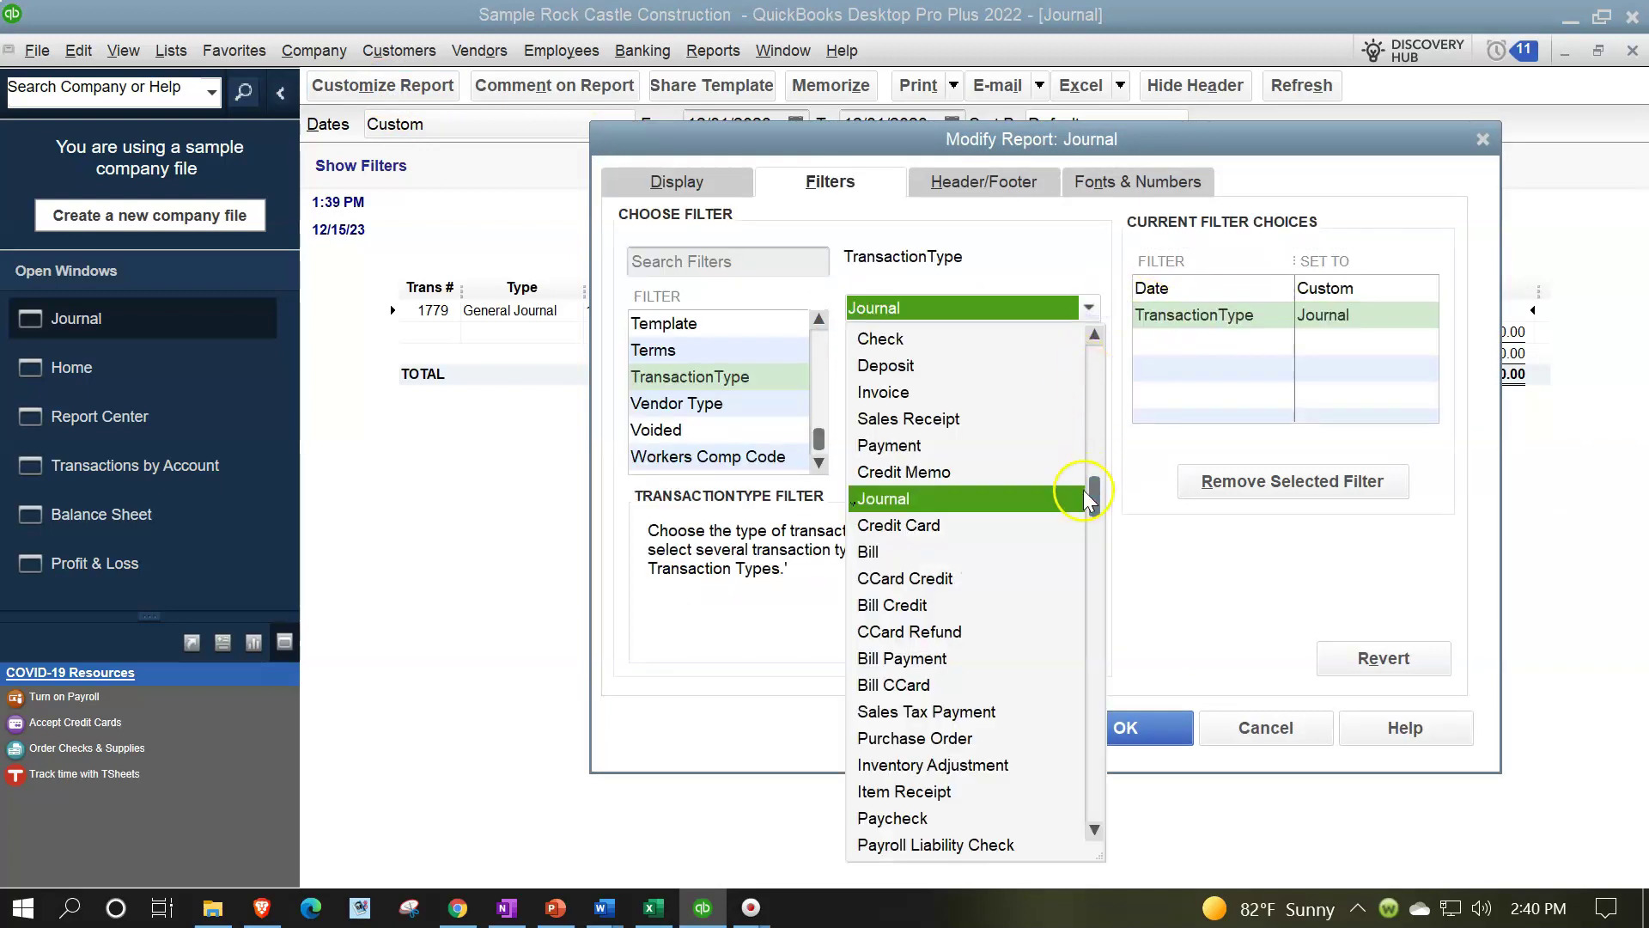
{"action": "left_click_drag", "start_coordinate": [1090, 496], "coordinate": [1091, 338]}
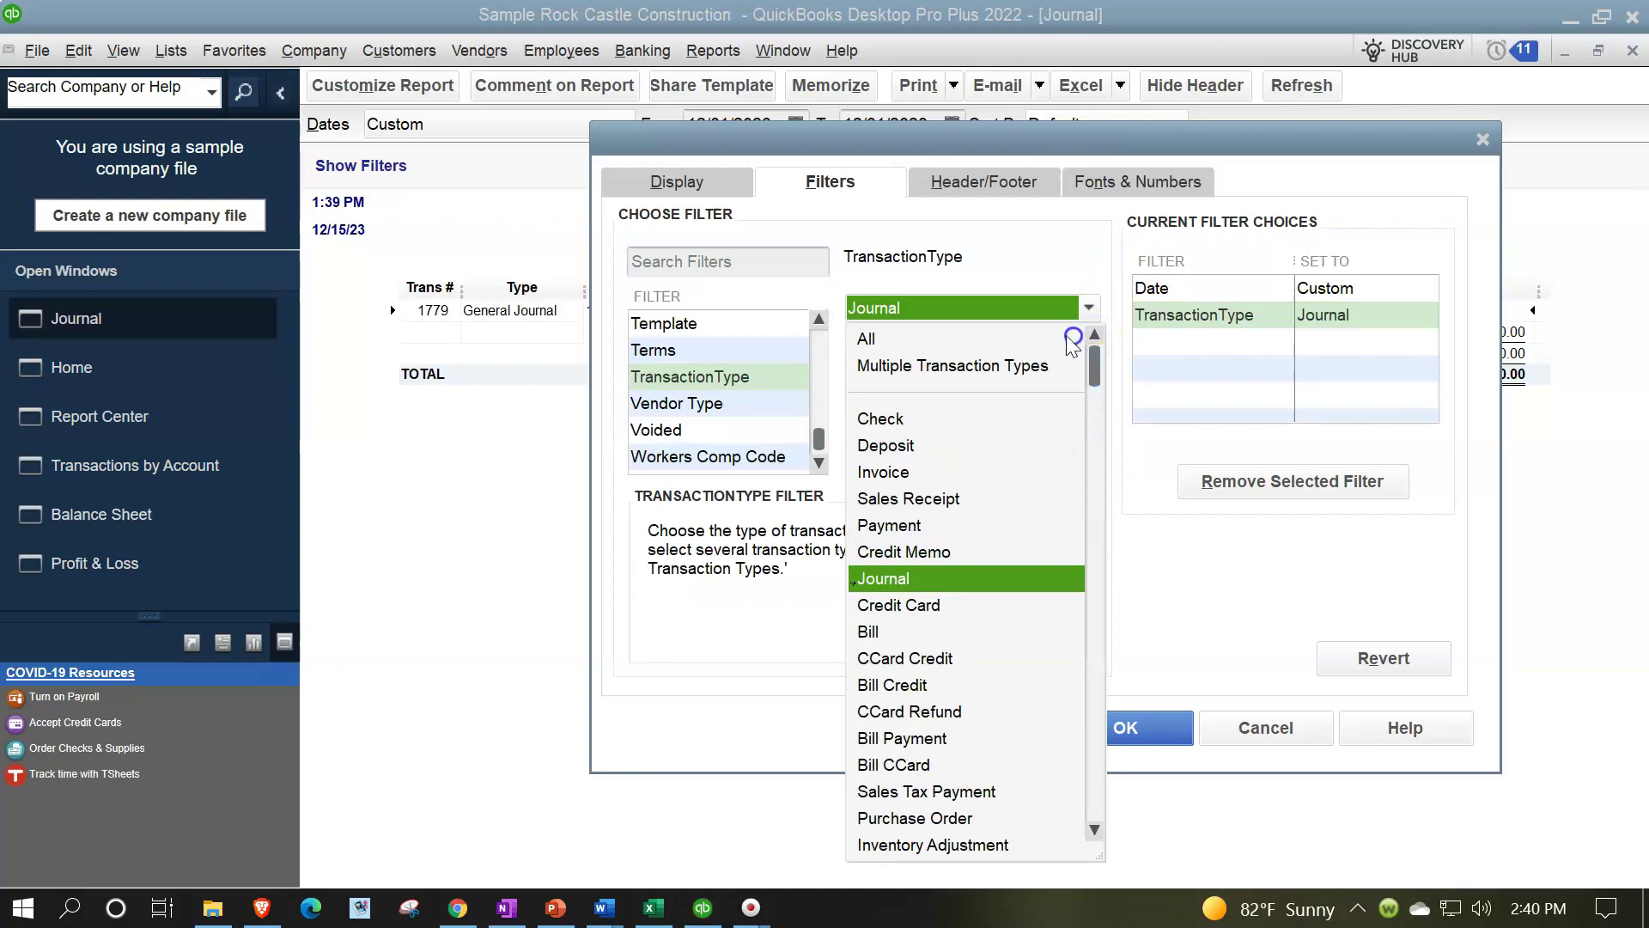
{"action": "left_click", "coordinate": [988, 365]}
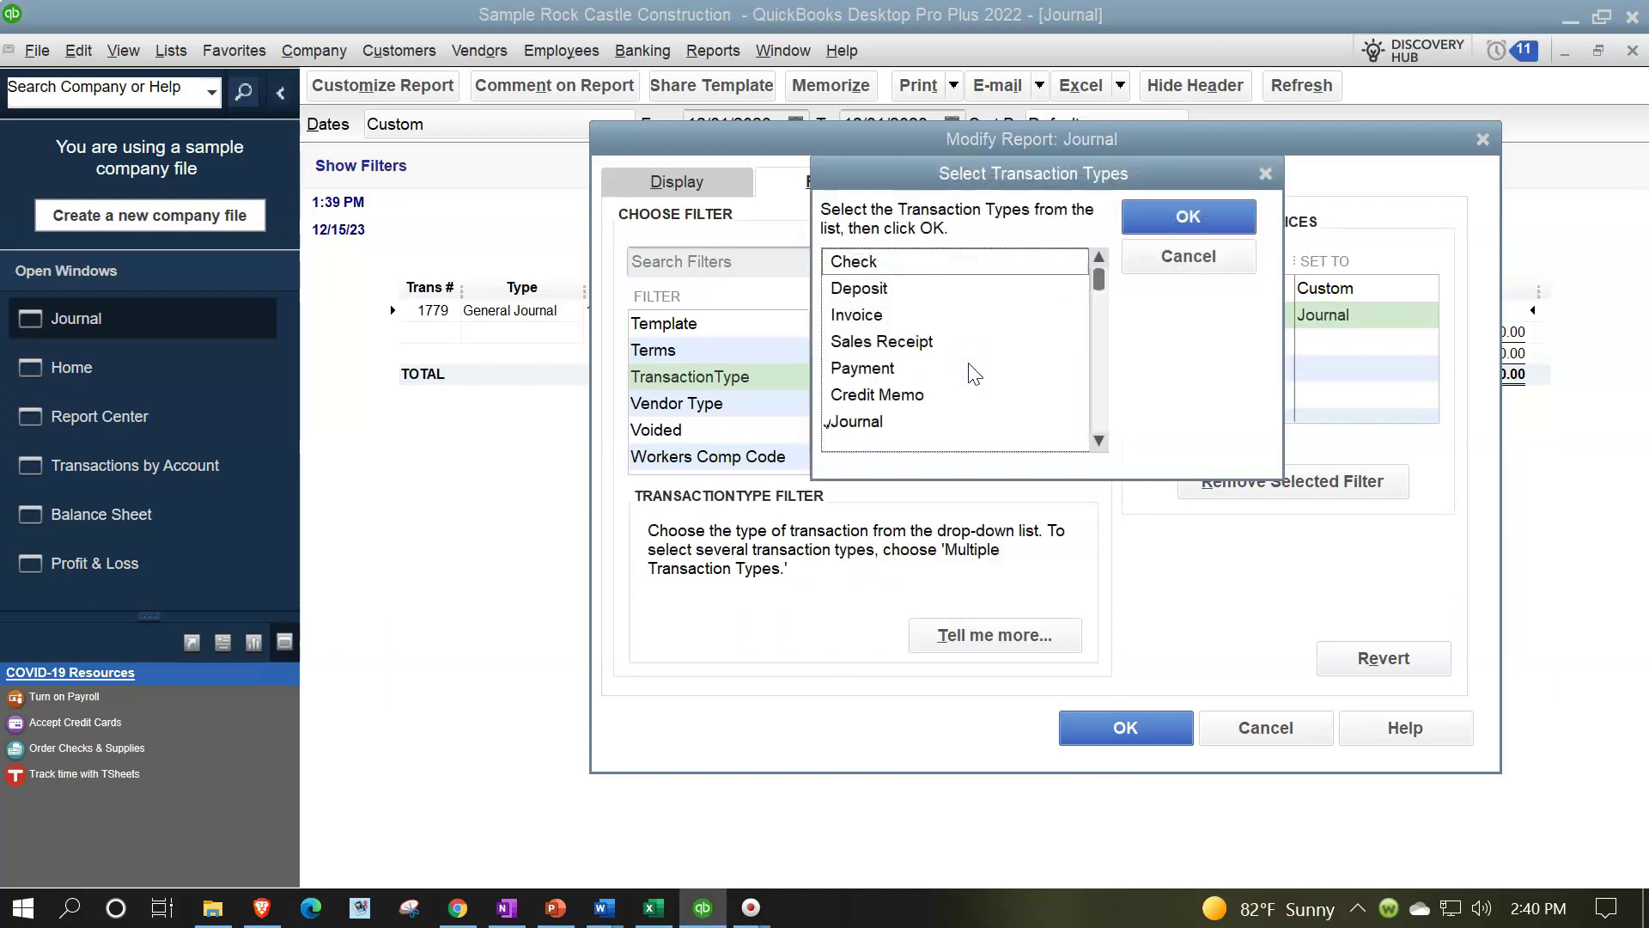
{"action": "scroll", "coordinate": [975, 374], "scroll_direction": "down", "scroll_amount": 1}
{"action": "left_click", "coordinate": [878, 316]}
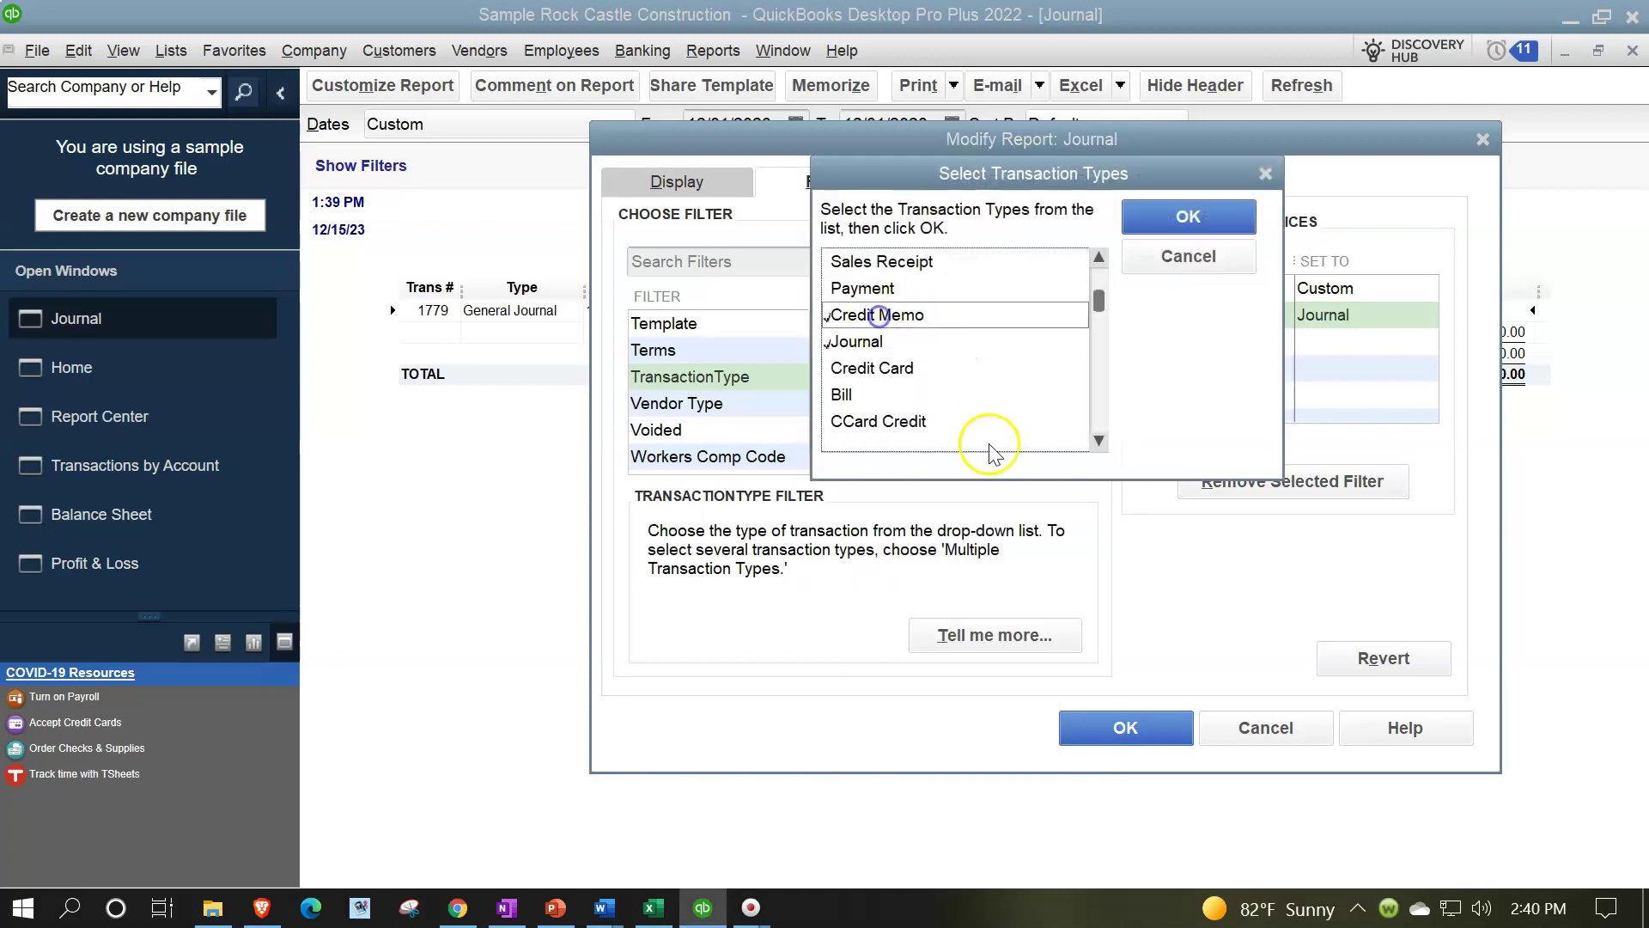
{"action": "left_click", "coordinate": [1188, 217]}
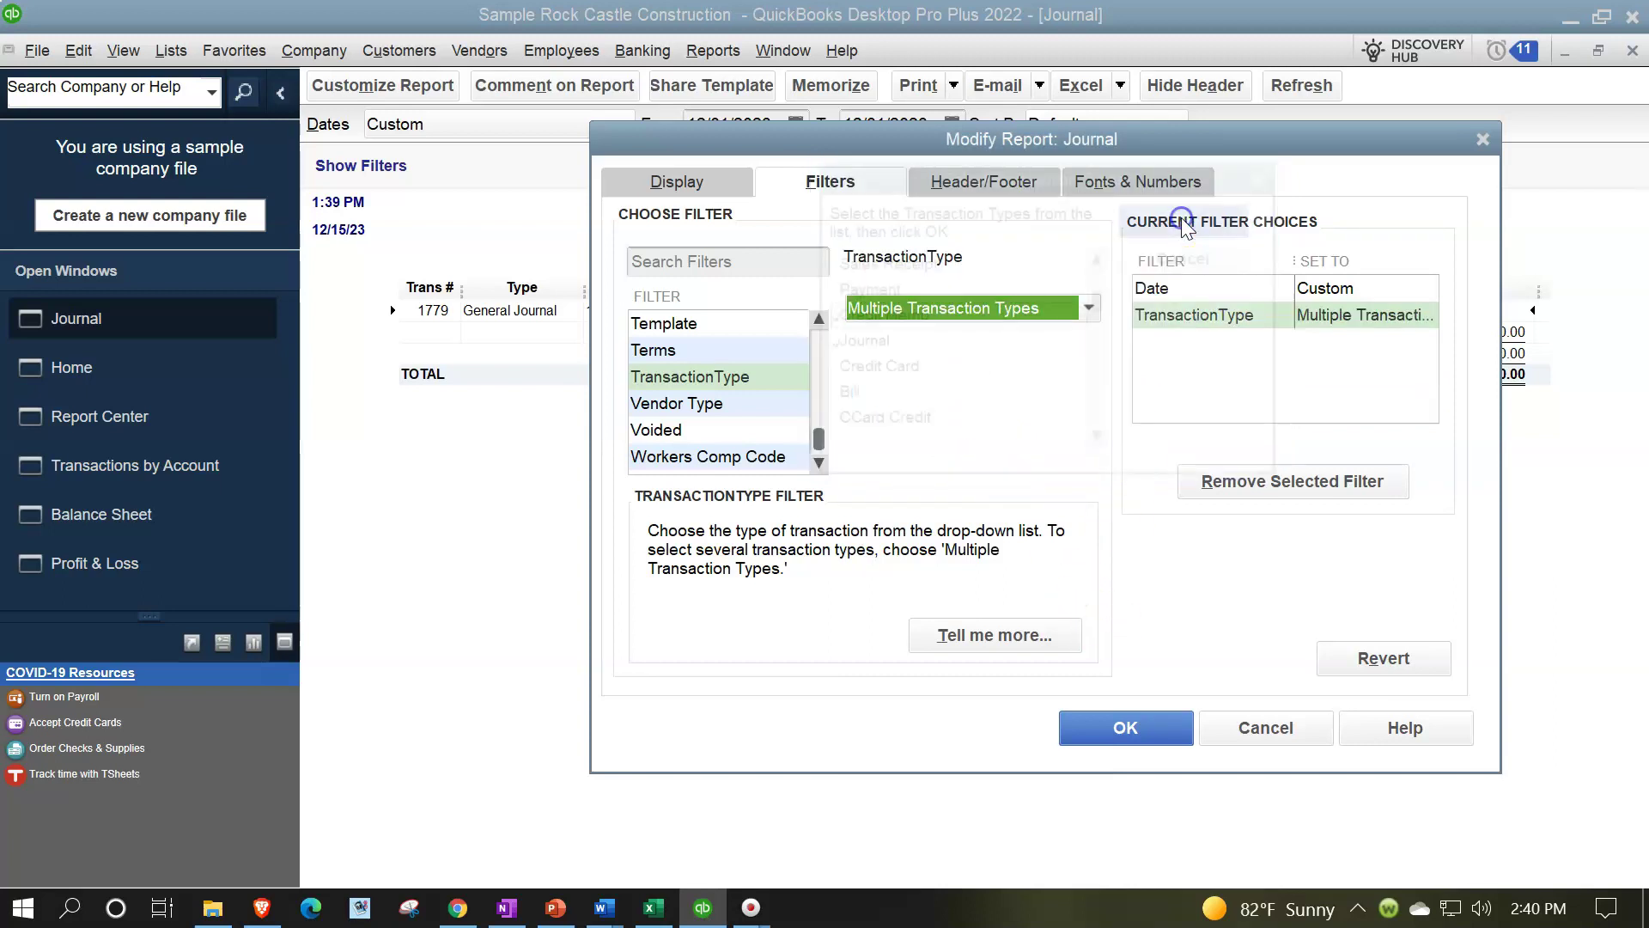
{"action": "left_click", "coordinate": [1121, 726]}
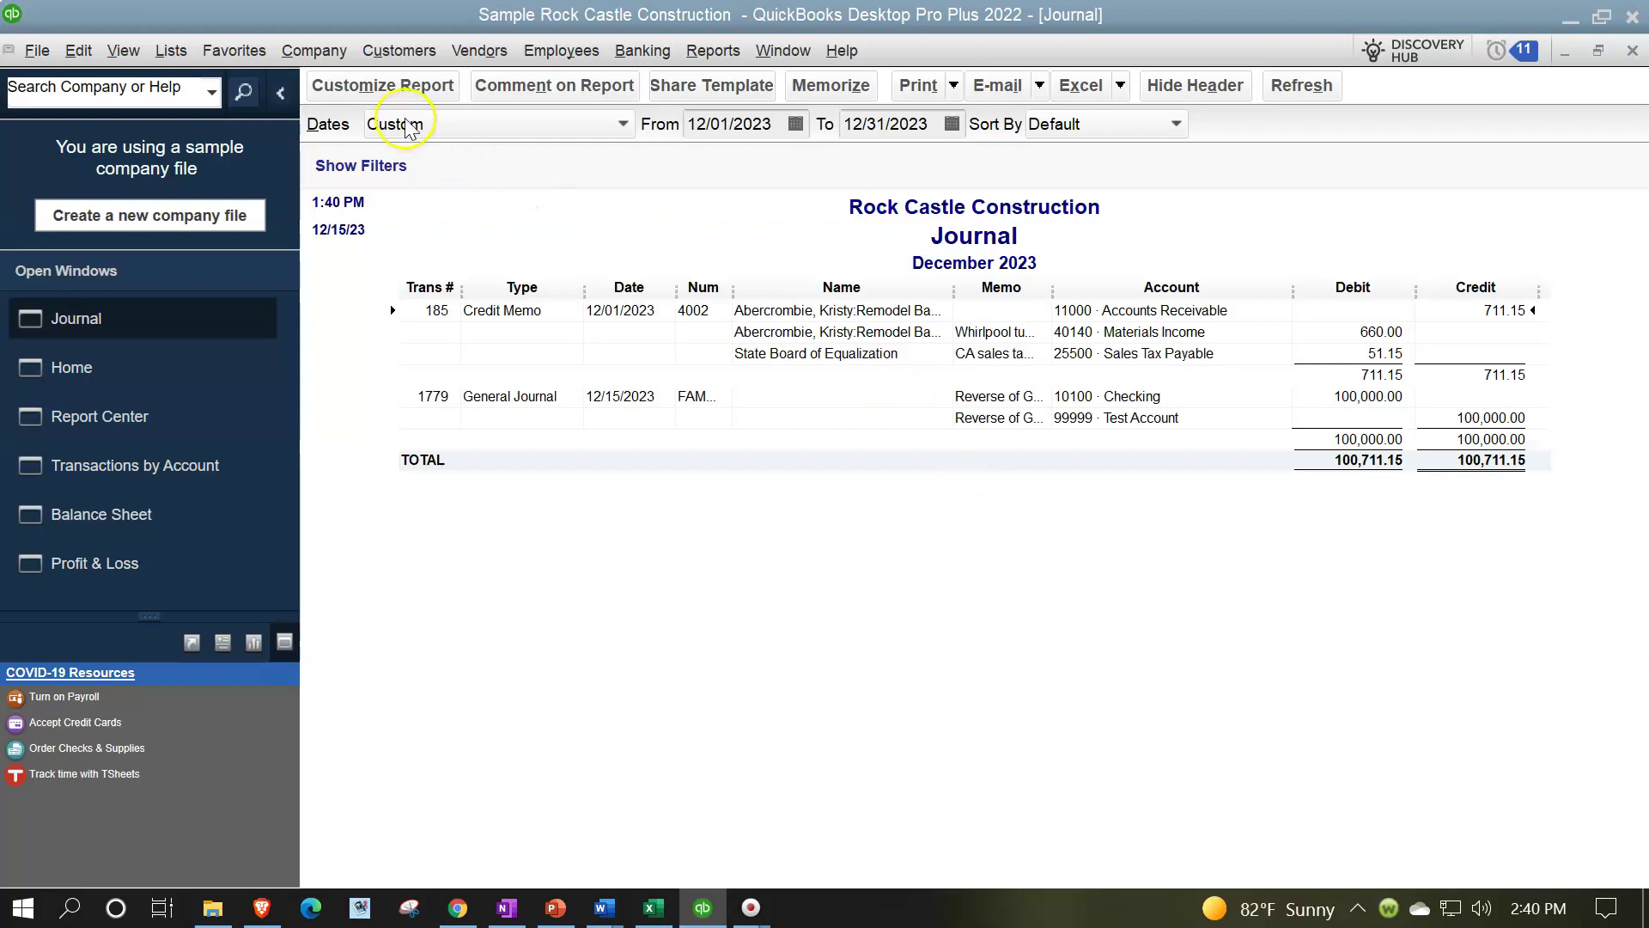
{"action": "left_click", "coordinate": [372, 88]}
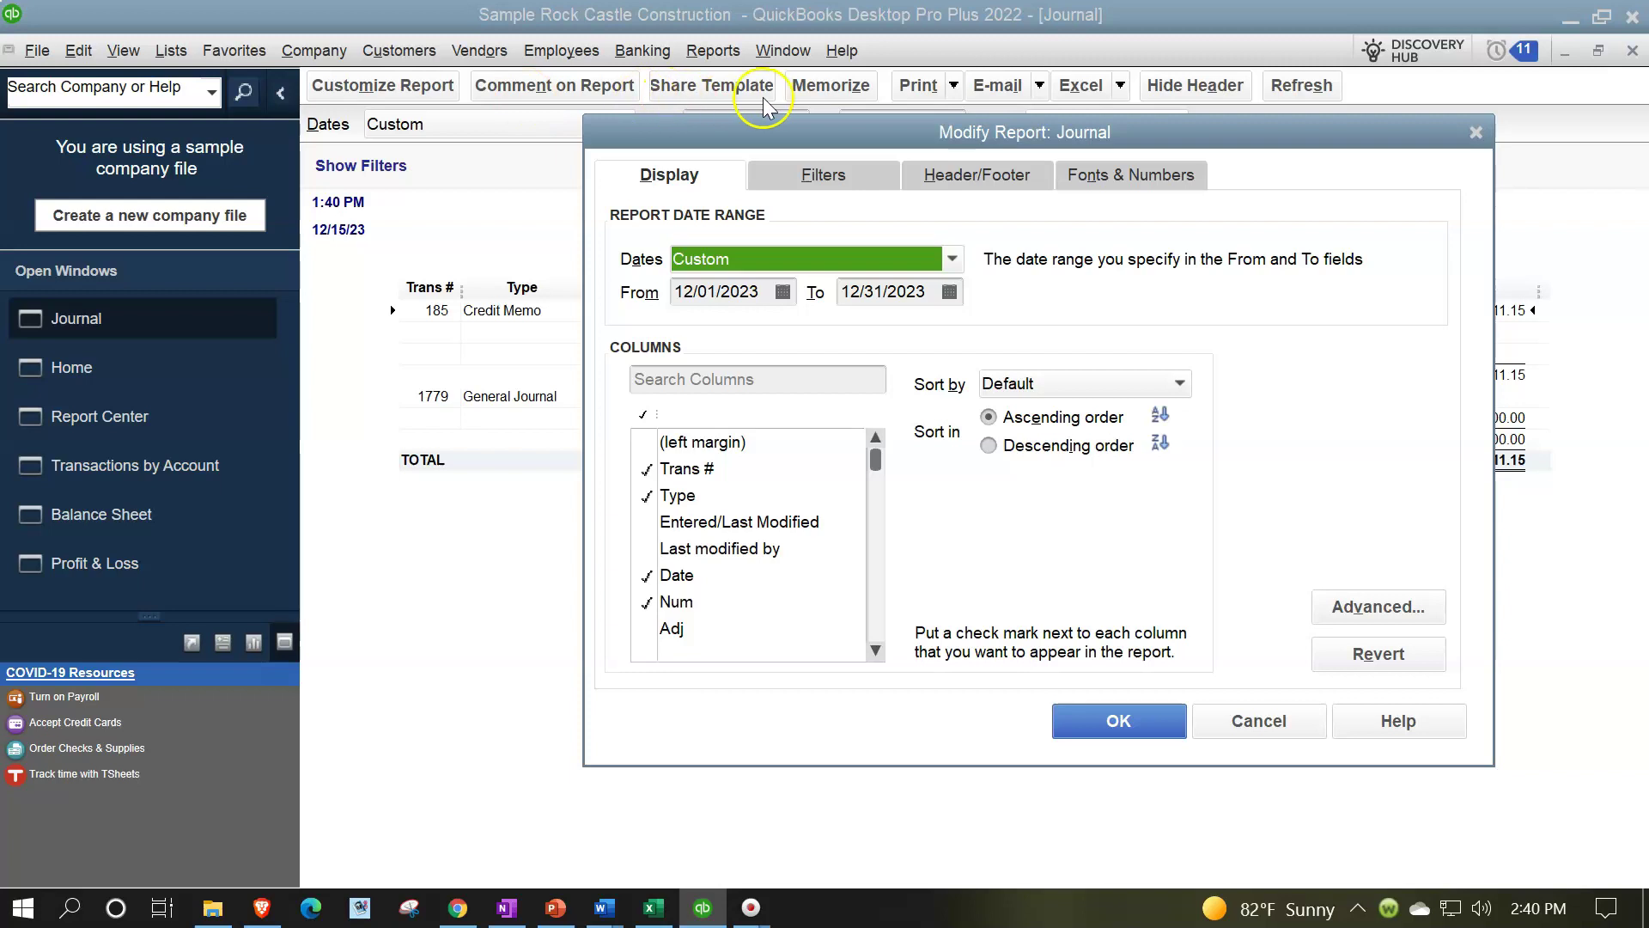
{"action": "left_click_drag", "start_coordinate": [800, 130], "coordinate": [858, 211]}
{"action": "left_click", "coordinate": [885, 254]}
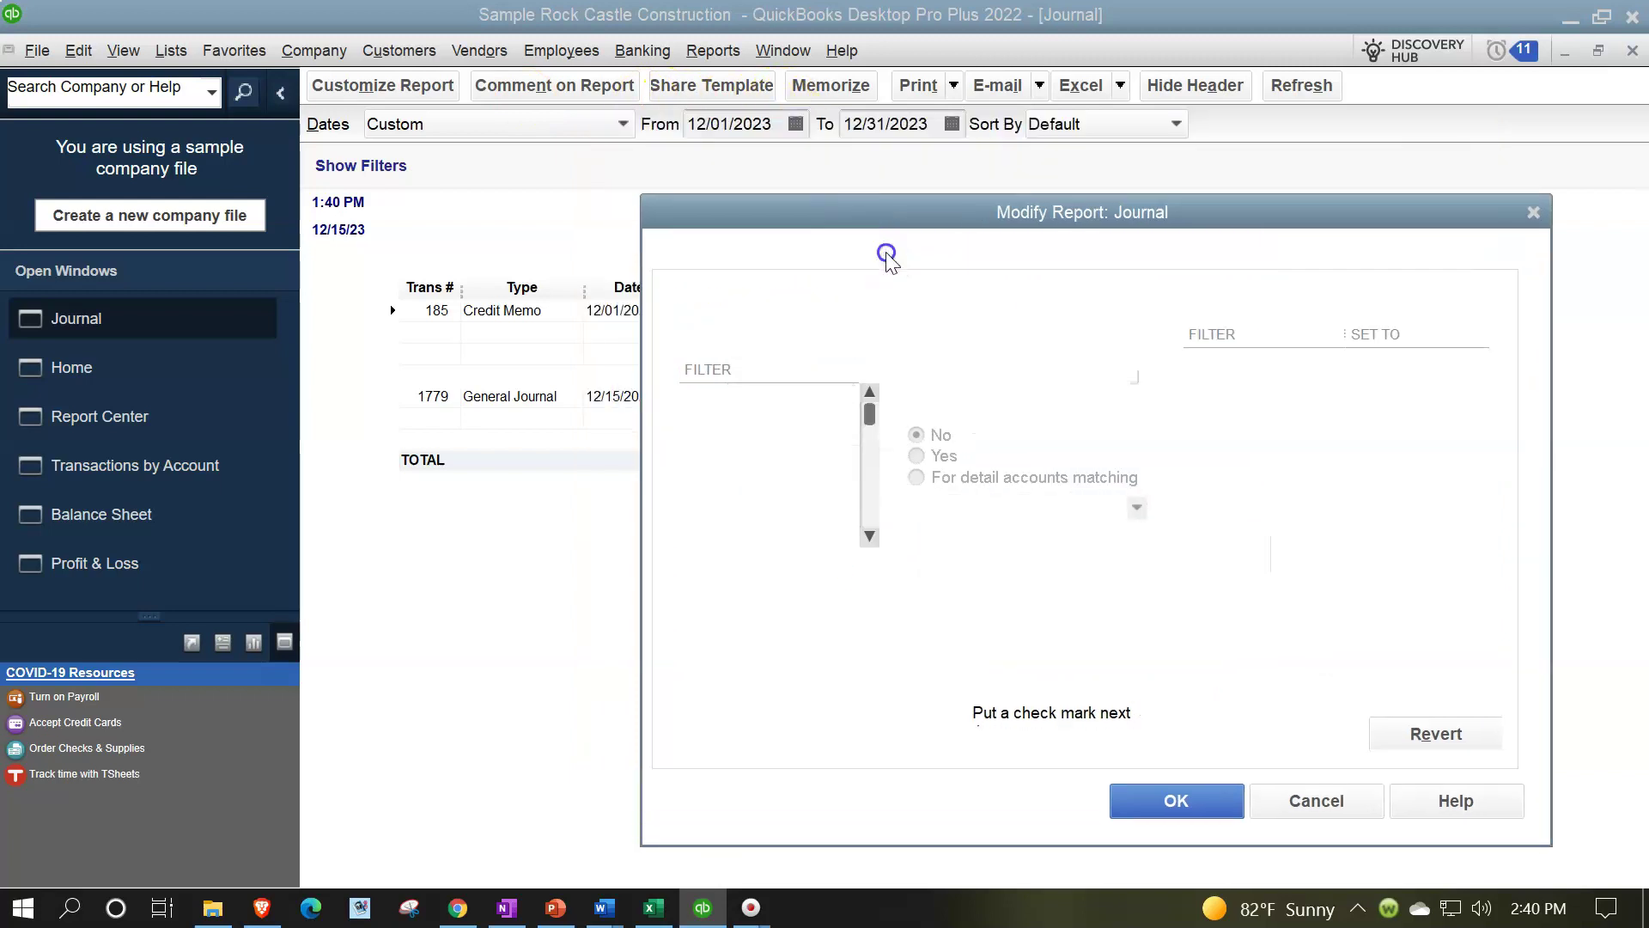
{"action": "left_click", "coordinate": [1221, 388]}
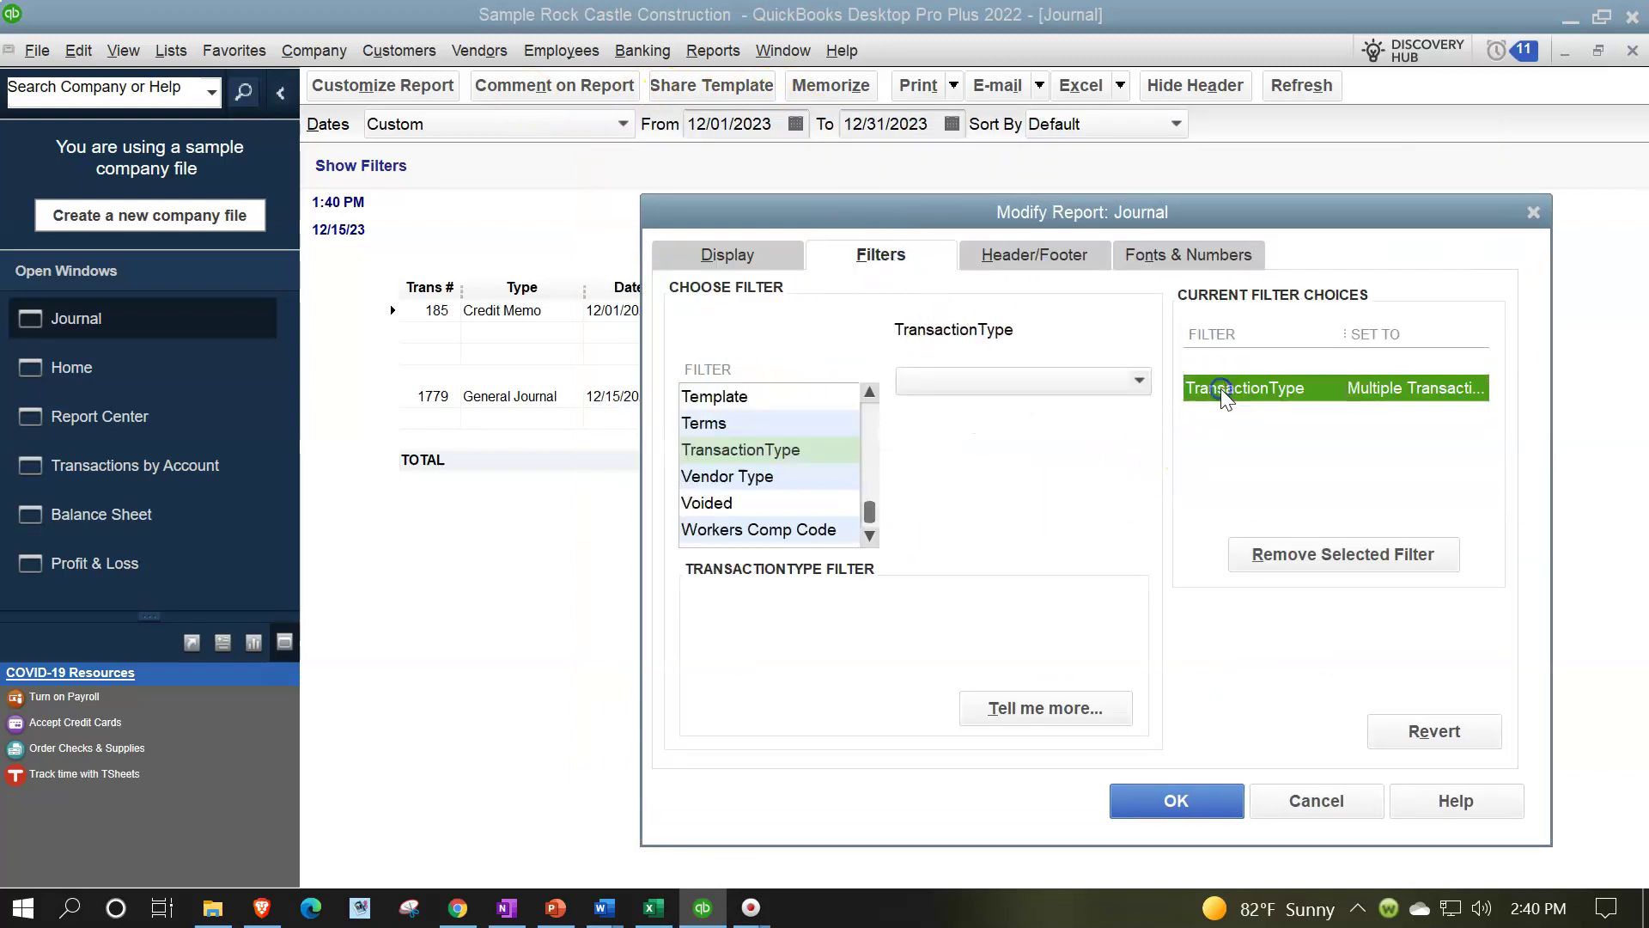
{"action": "left_click", "coordinate": [1275, 562]}
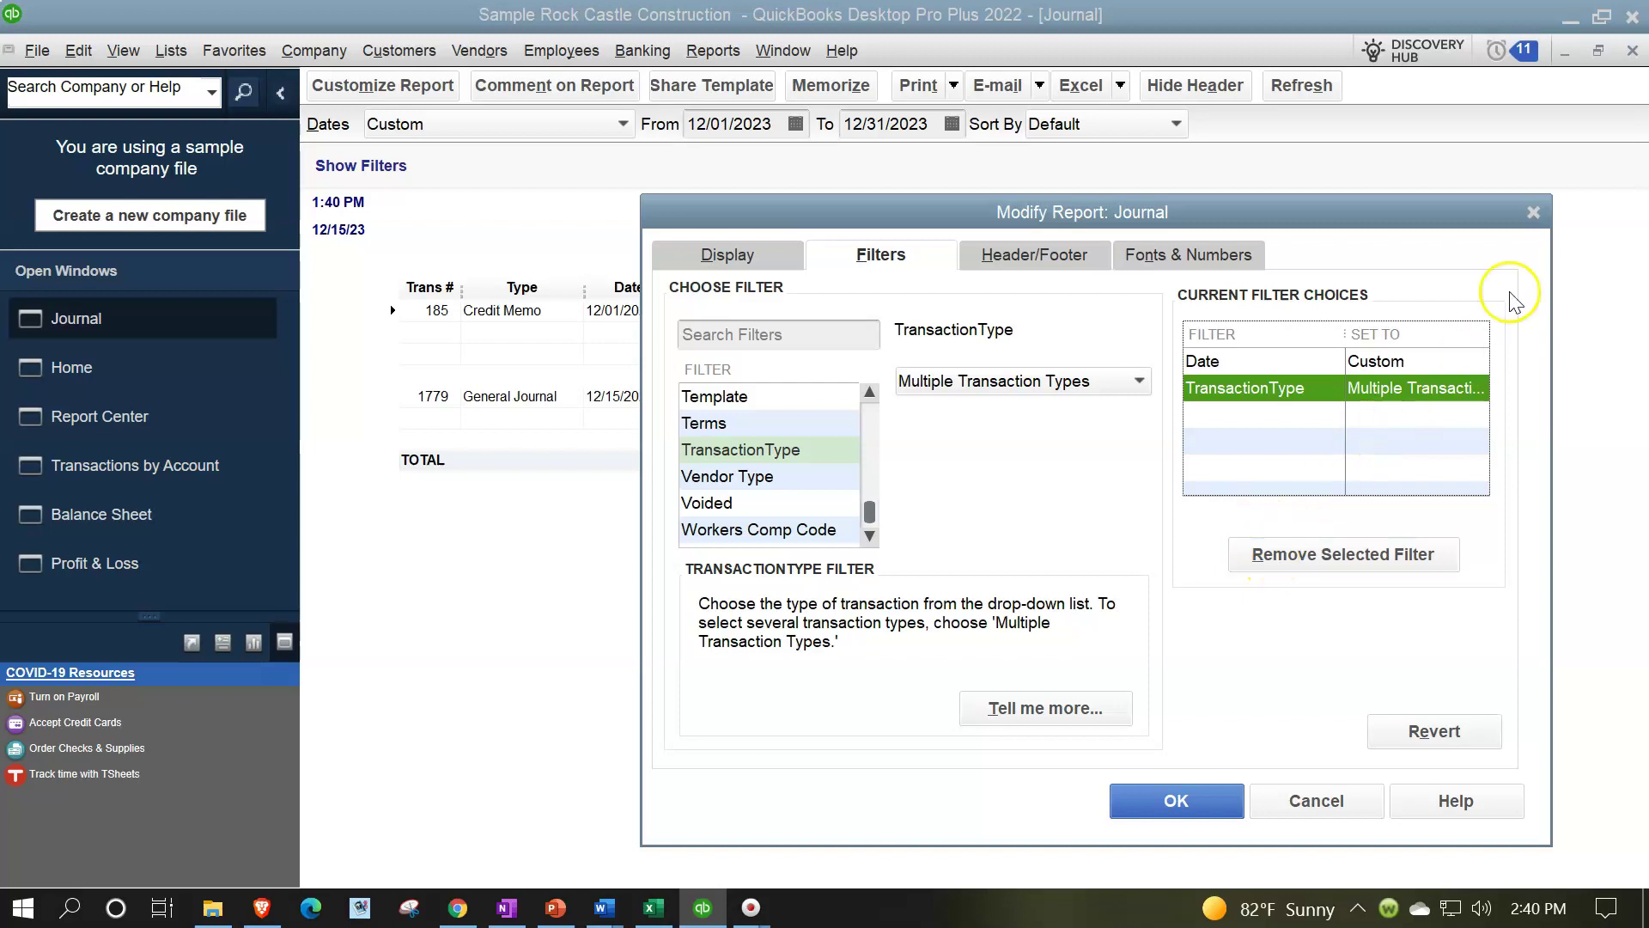
{"action": "left_click", "coordinate": [1532, 213]}
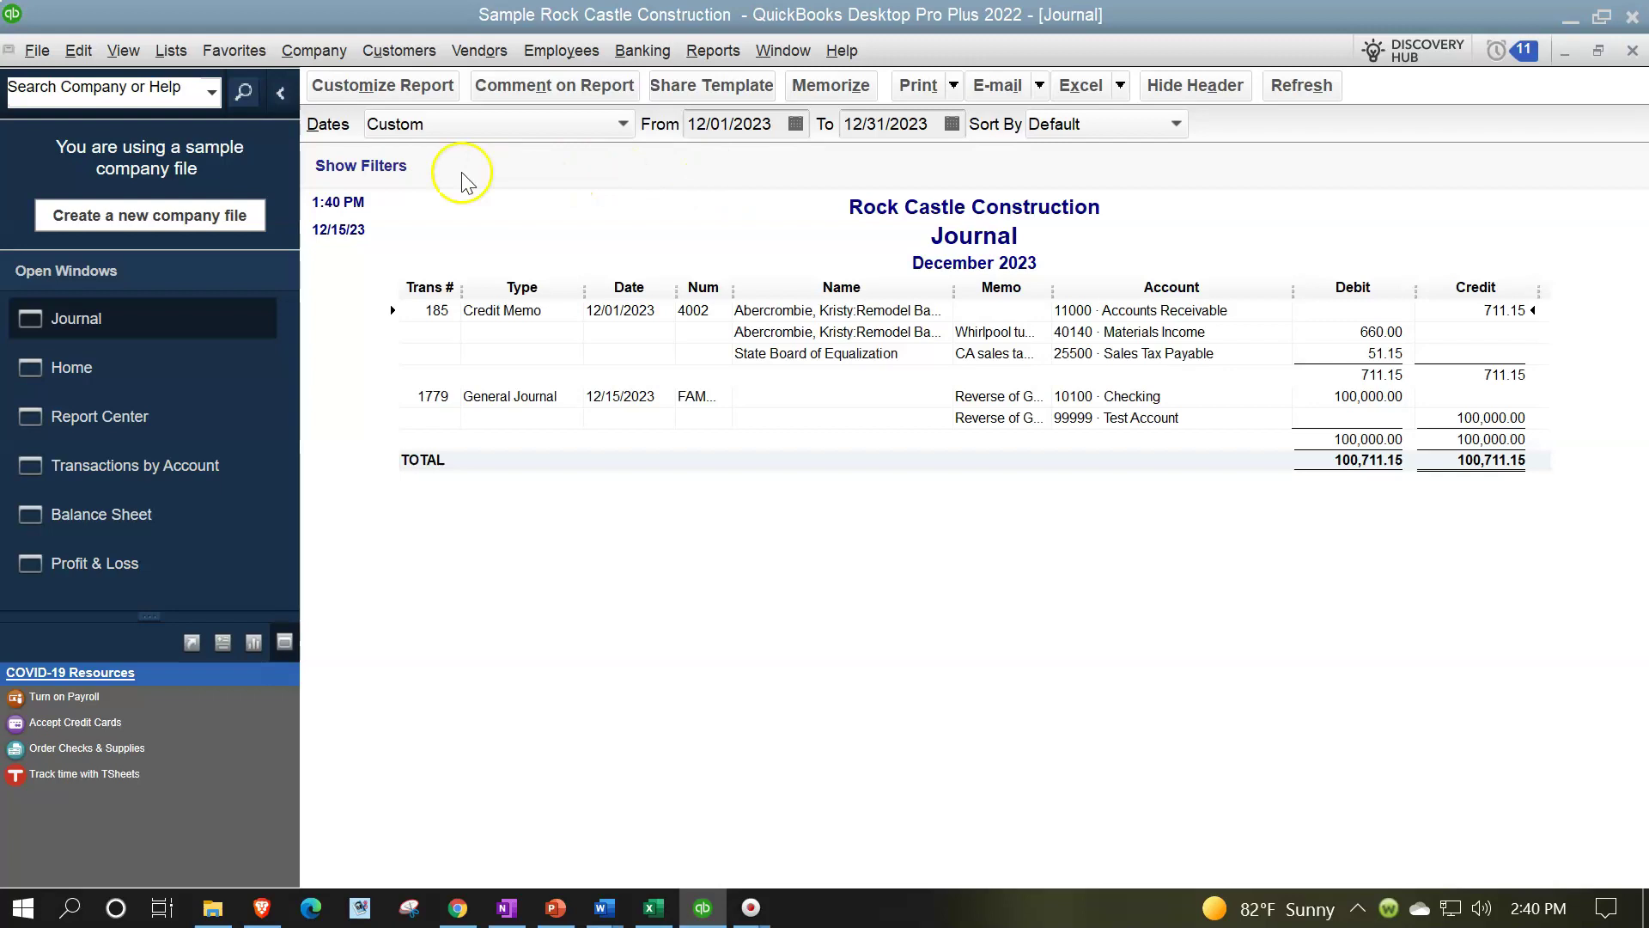
Step: Show the Journal report's active filters and remove the TransactionType filter
{"action": "left_click", "coordinate": [373, 168]}
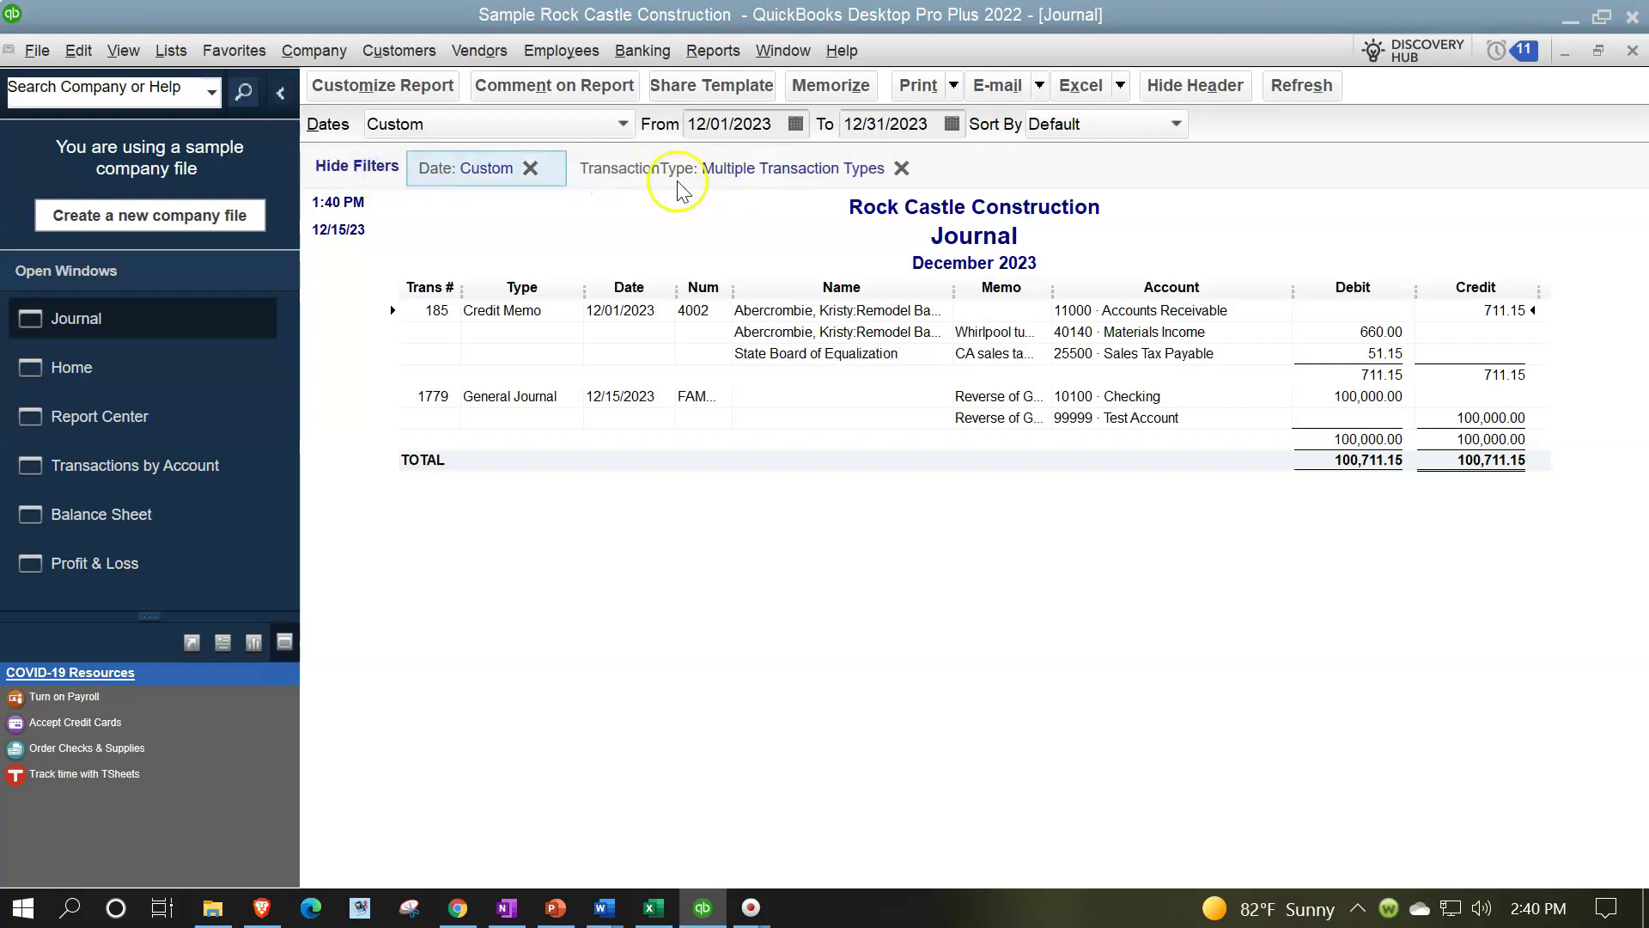
{"action": "left_click", "coordinate": [900, 170]}
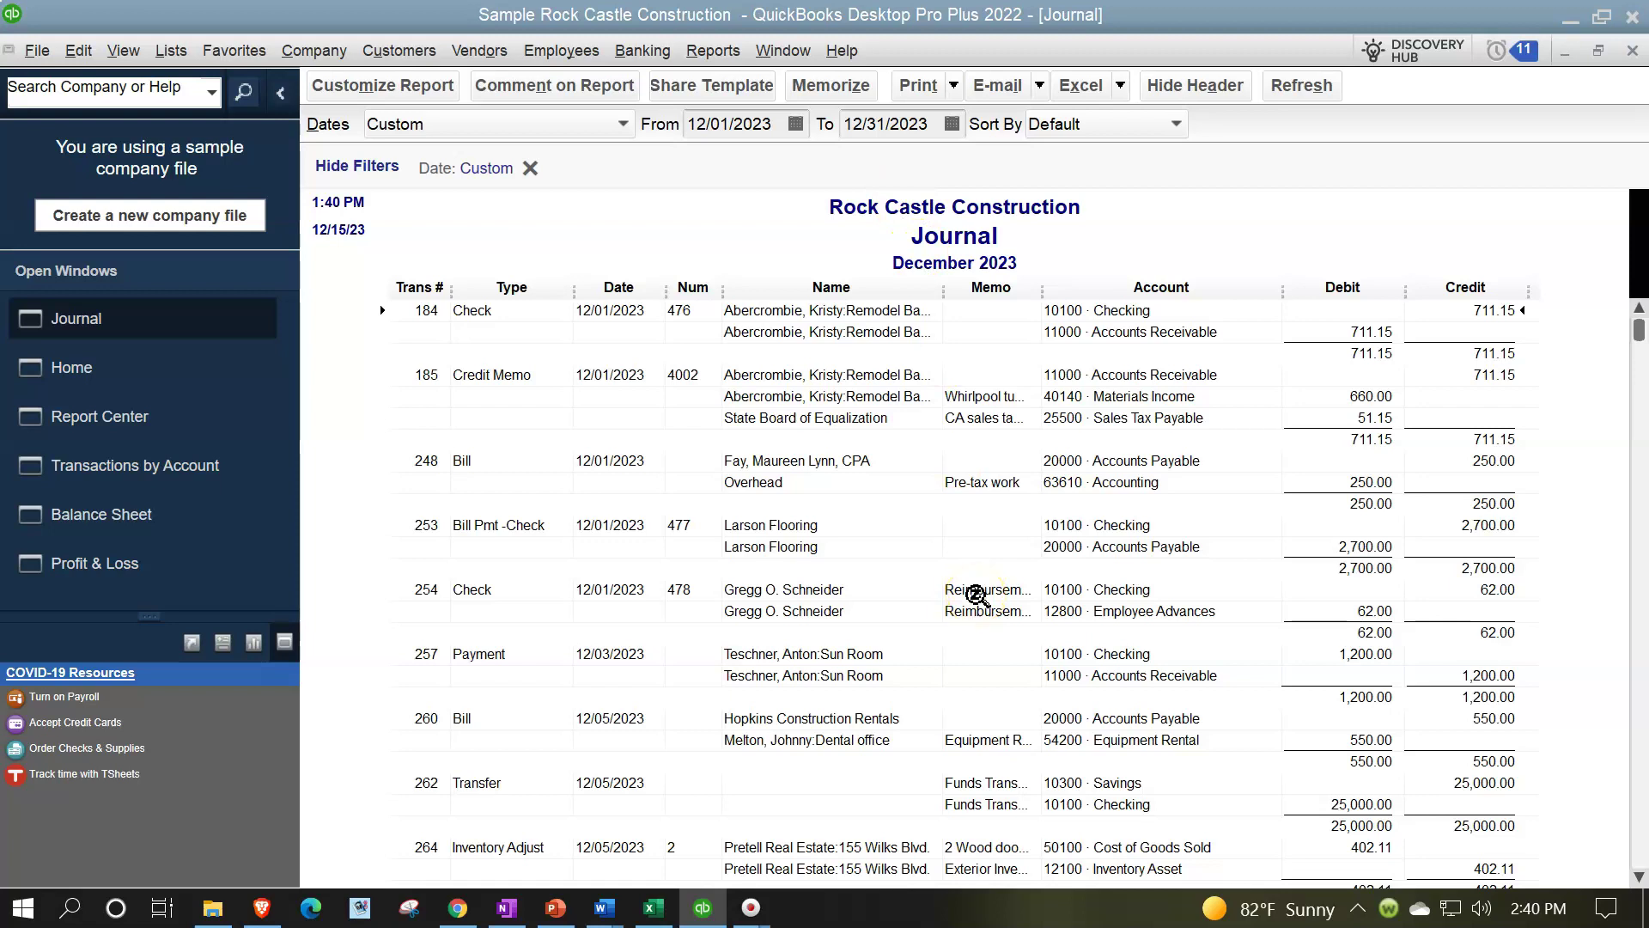